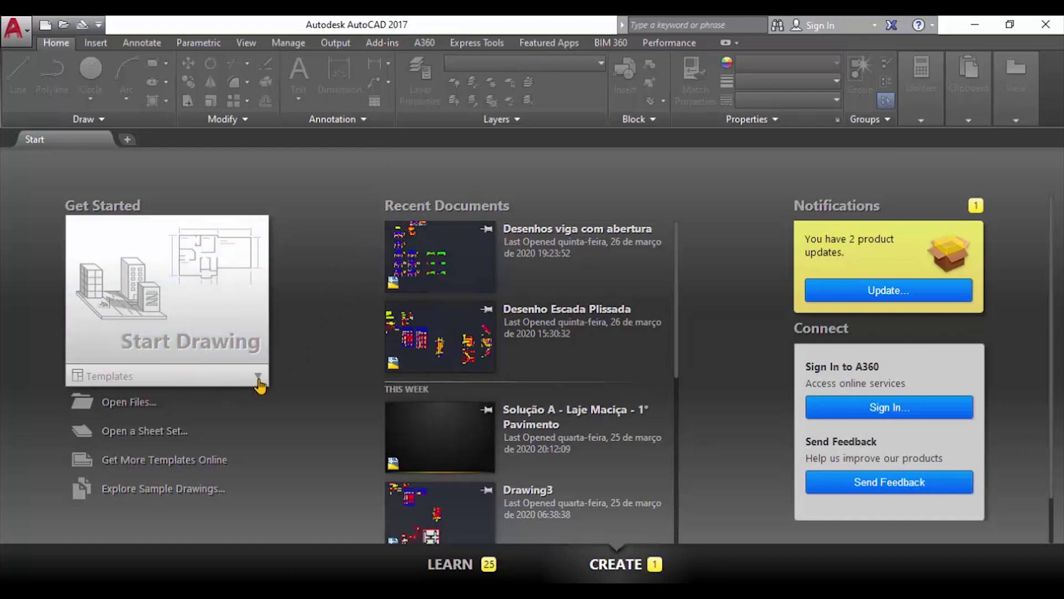
Create a new drawing from the acadiso.dwt template and turn off the grid display
left_click(258, 378)
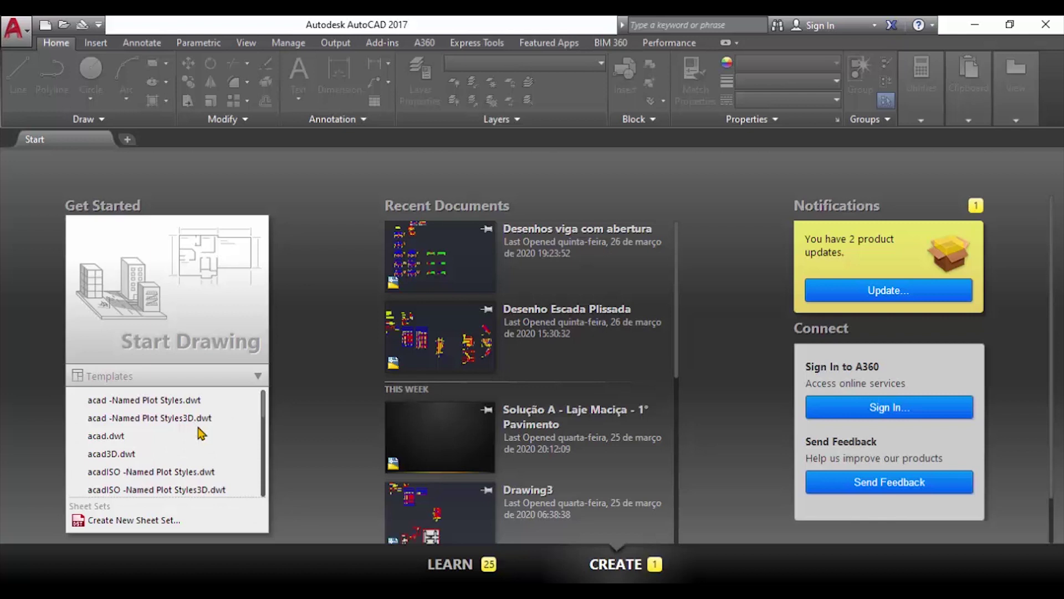
scroll(200, 434, "down", 2)
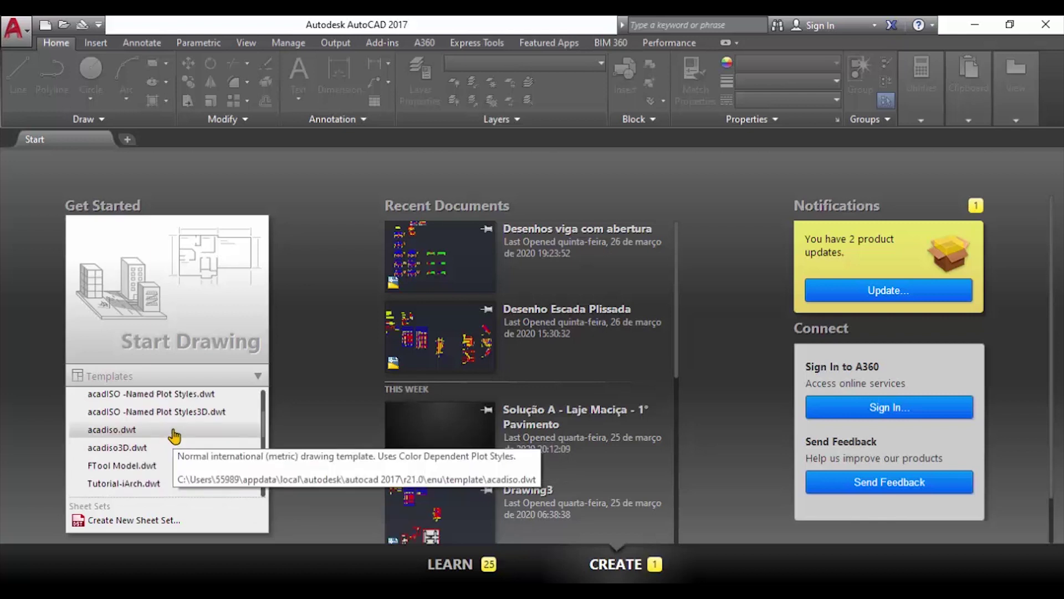
left_click(173, 431)
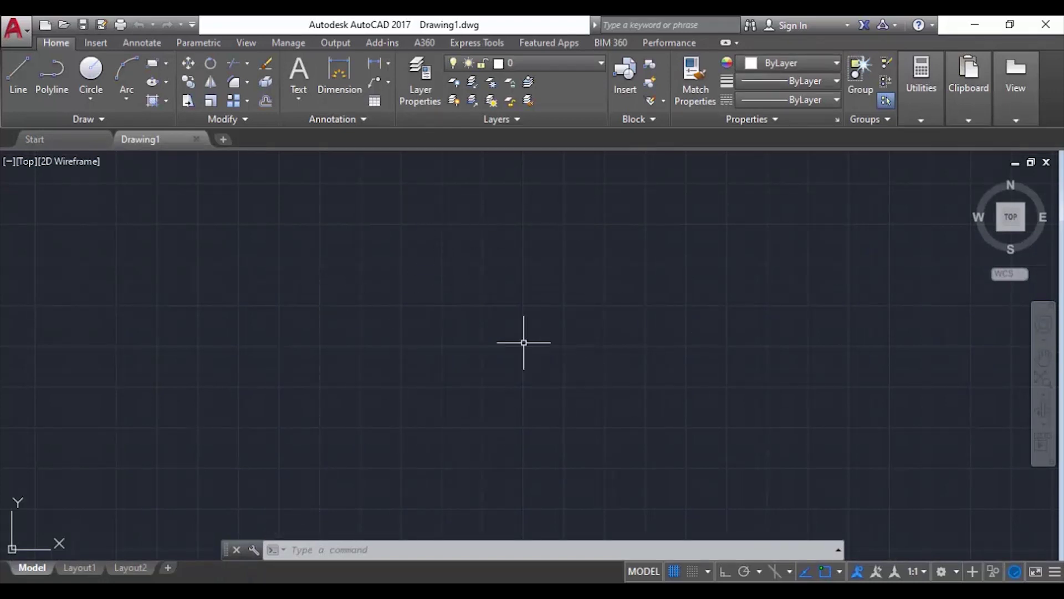
left_click(674, 572)
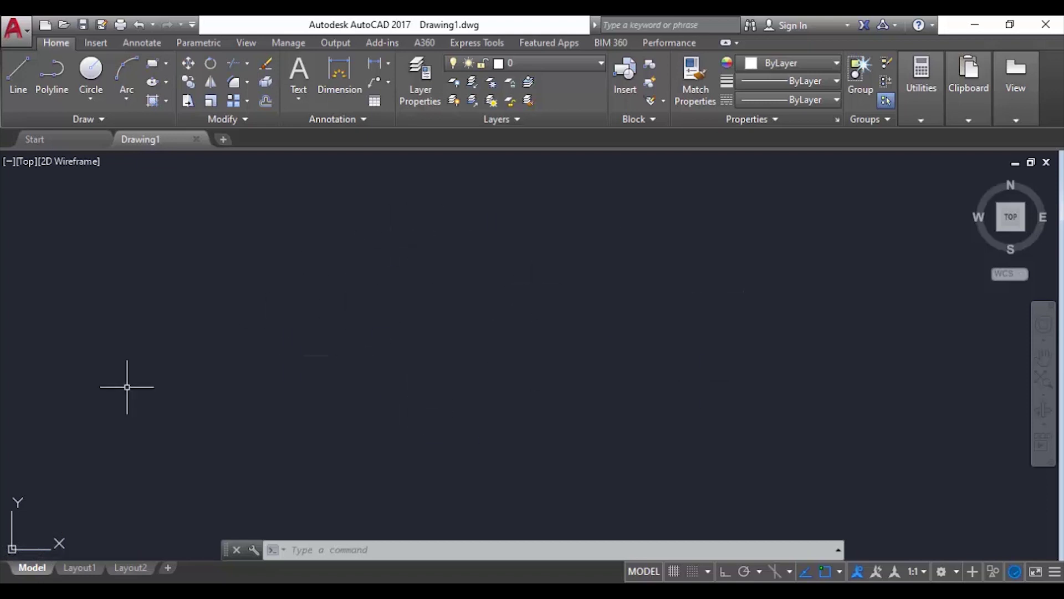
View the Layout1 sheet in paper space and return to model space
left_click(76, 567)
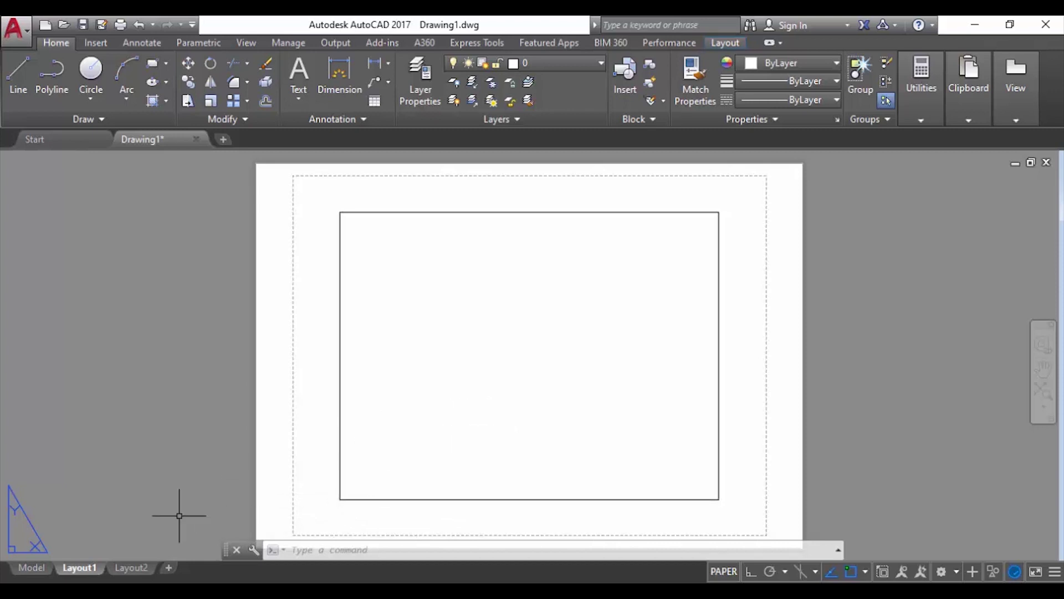
left_click(31, 567)
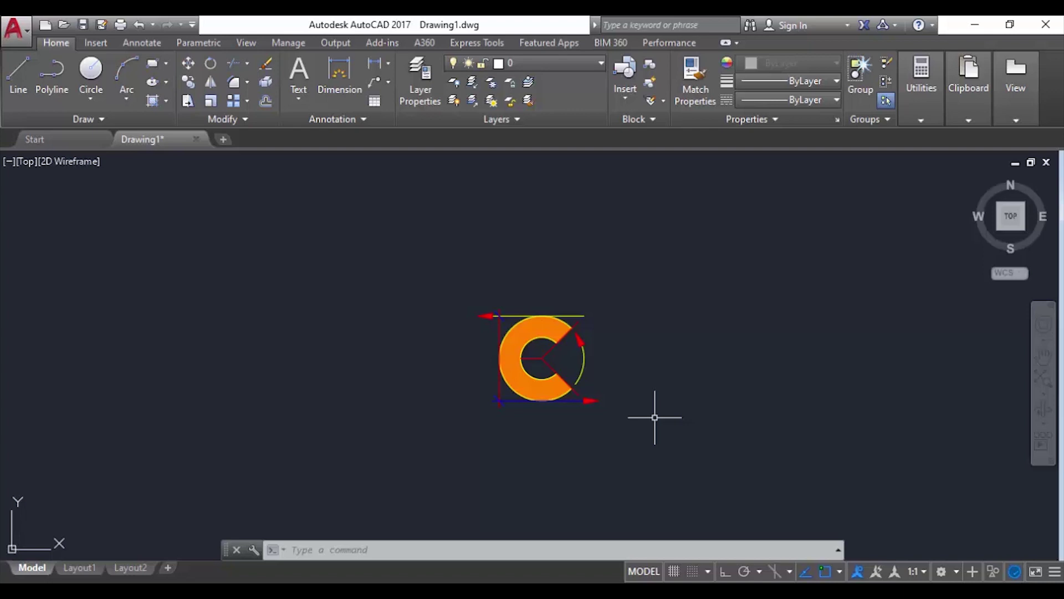
Examine the orange C-shaped figure, inspect the layer and grips of the yellow line along its upper edge, and clear the selection
mouse_move(654, 417)
middle_mouse_down()
mouse_move(682, 368)
mouse_move(584, 311)
mouse_move(459, 363)
mouse_move(542, 465)
mouse_move(649, 332)
mouse_move(442, 420)
mouse_move(691, 360)
mouse_move(651, 456)
mouse_move(575, 431)
mouse_move(618, 388)
middle_mouse_up()
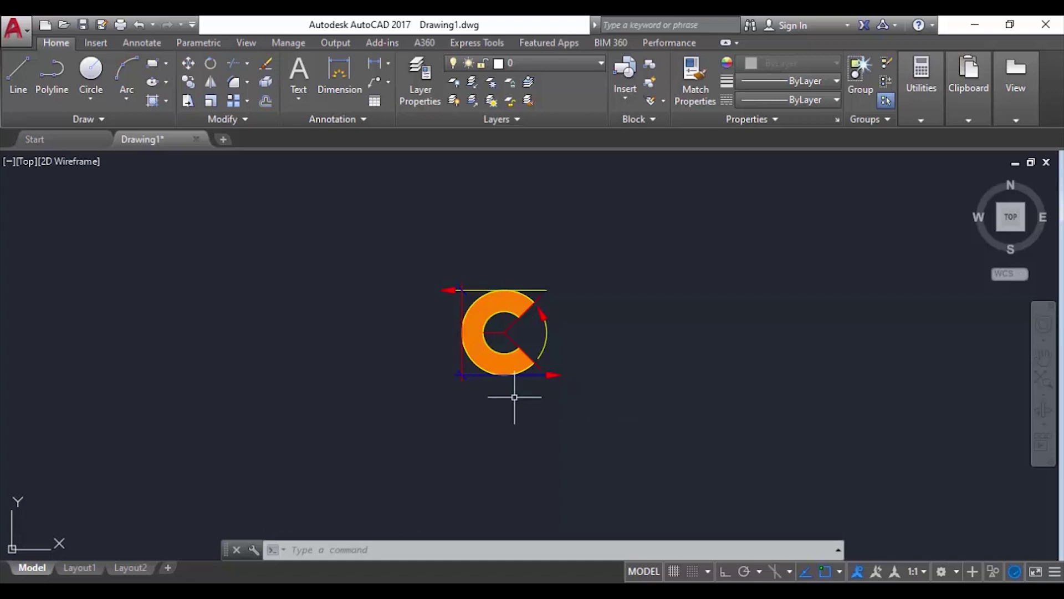
scroll(504, 334, "up", 6)
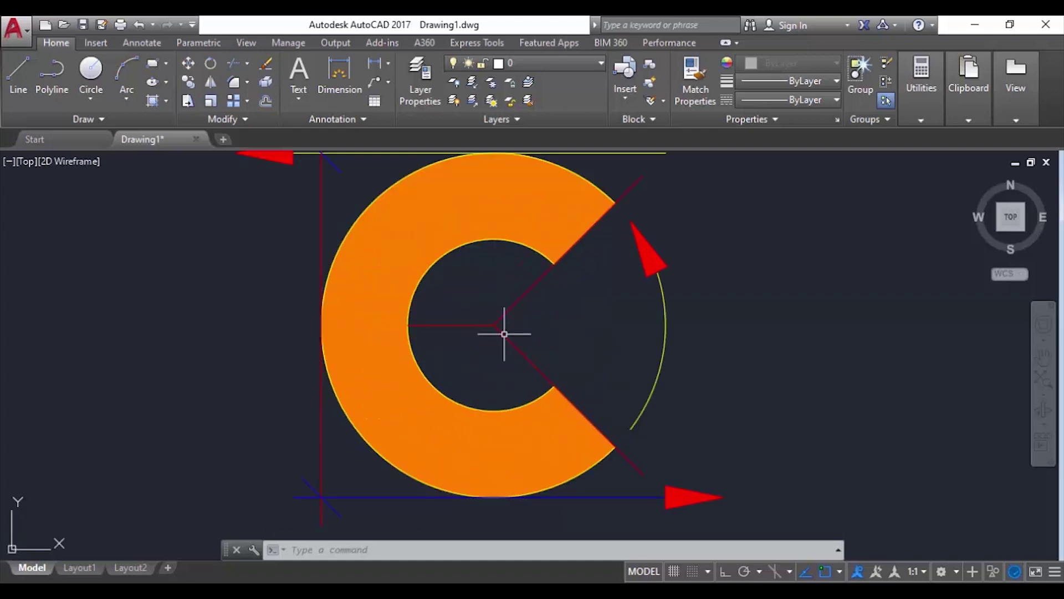
scroll(504, 333, "down", 8)
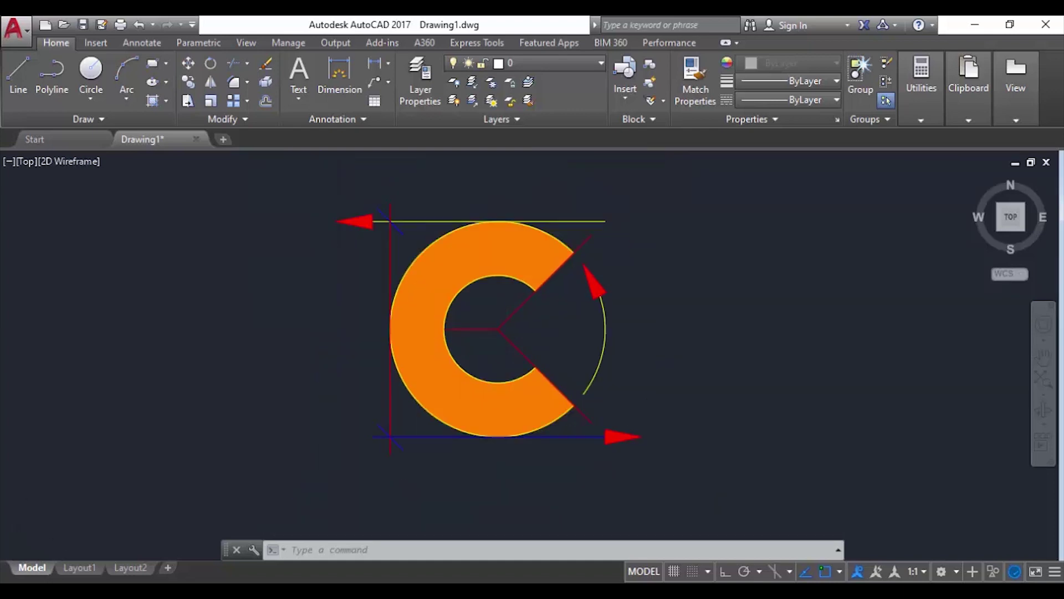
middle_click(574, 338)
middle_click(575, 338)
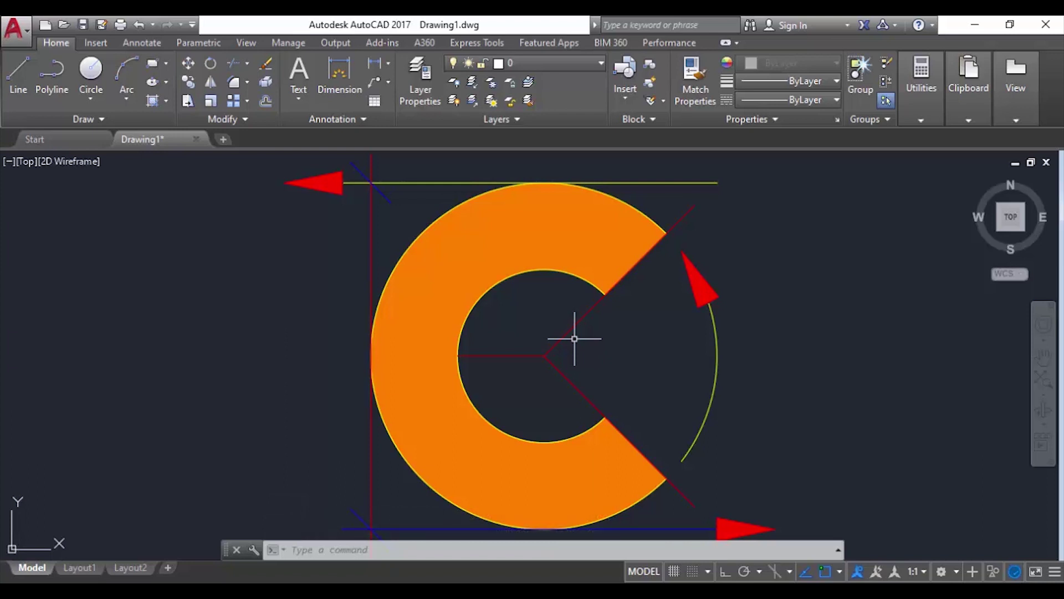
scroll(575, 338, "down", 4)
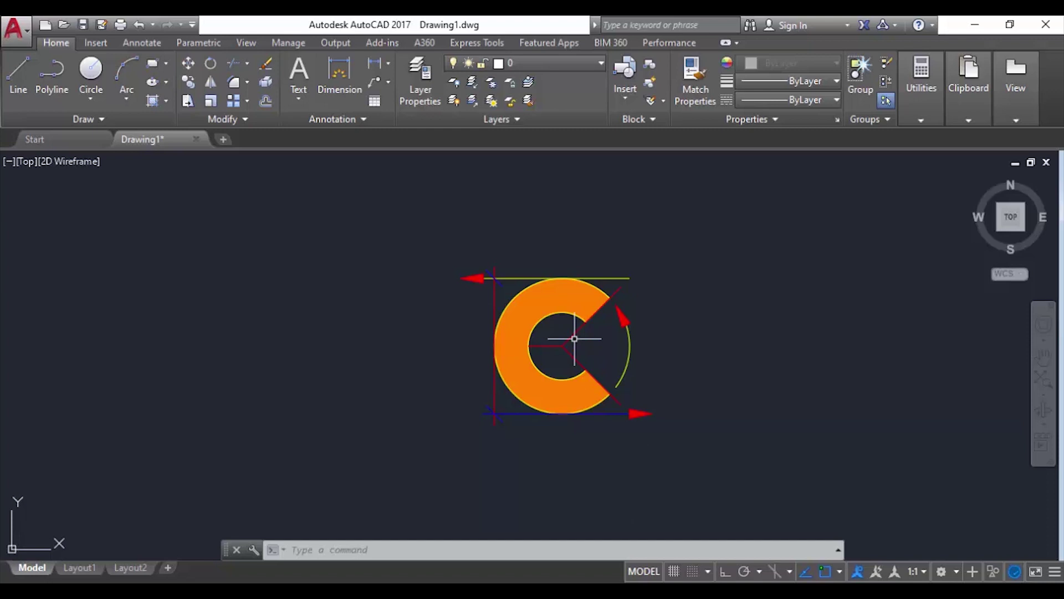
left_click(511, 278)
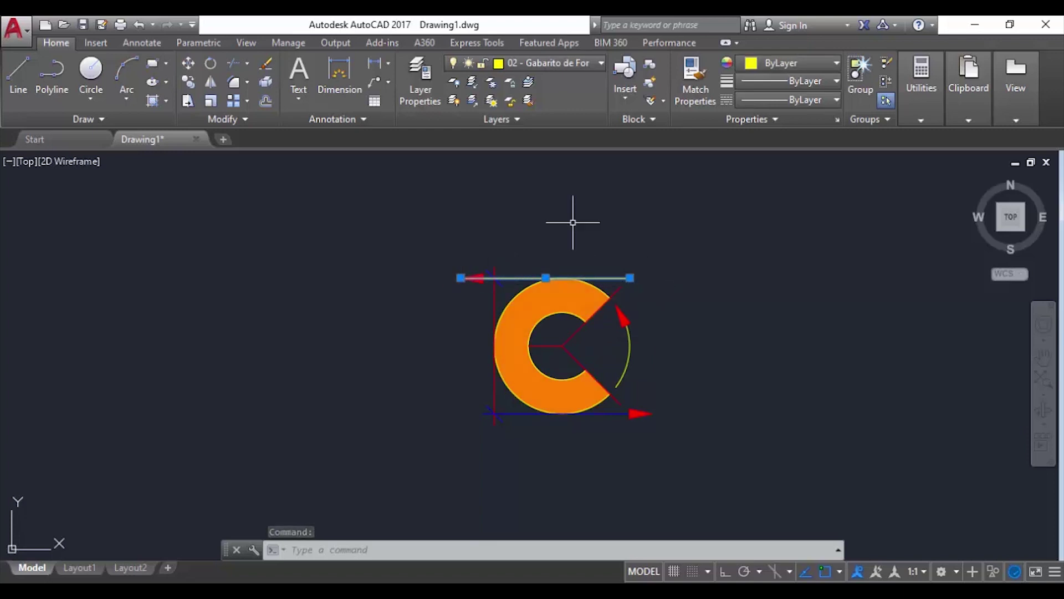
mouse_move(461, 277)
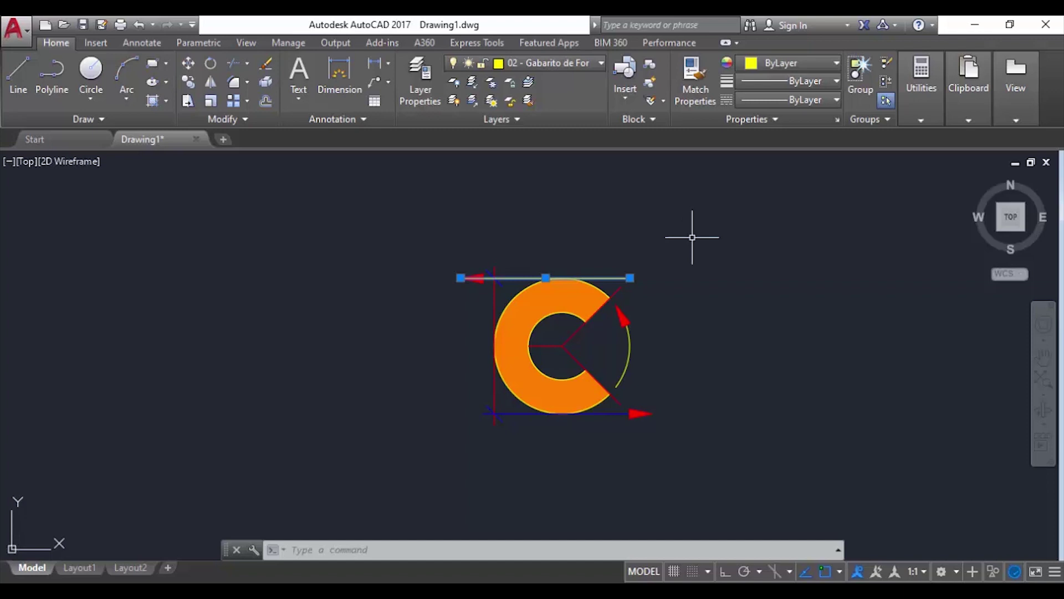
key("Escape")
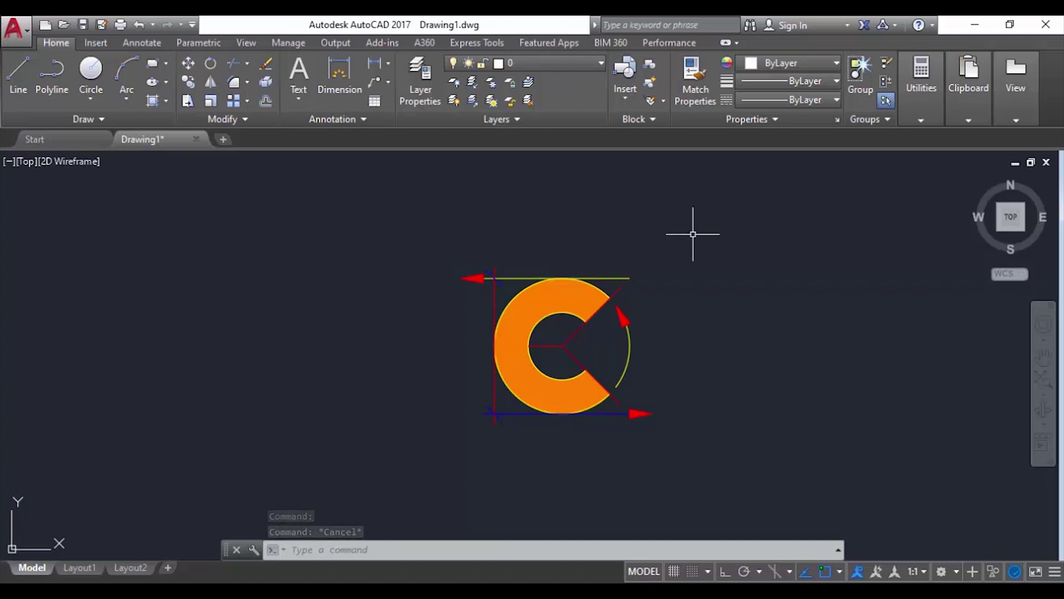
Window-select the blue line and red arrowhead beneath the C-shaped figure, and clear the selection
left_click(399, 466)
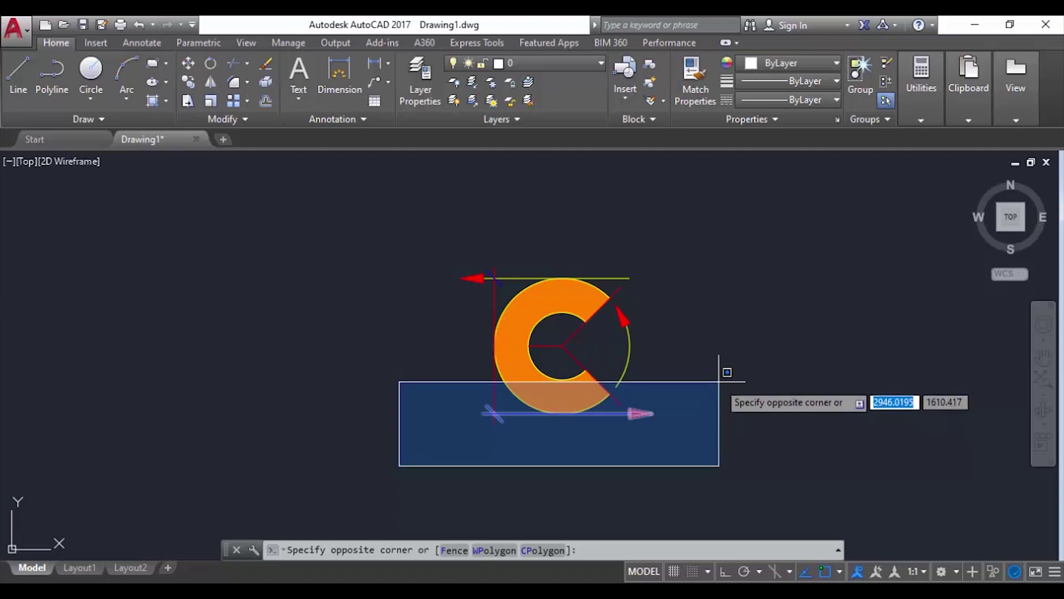
left_click(719, 382)
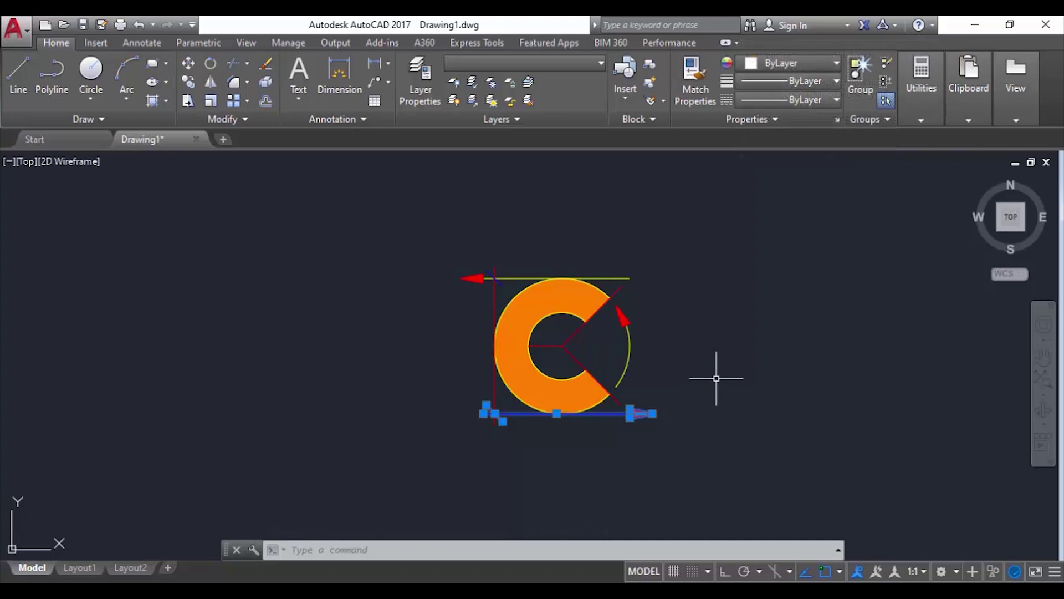
key("Escape")
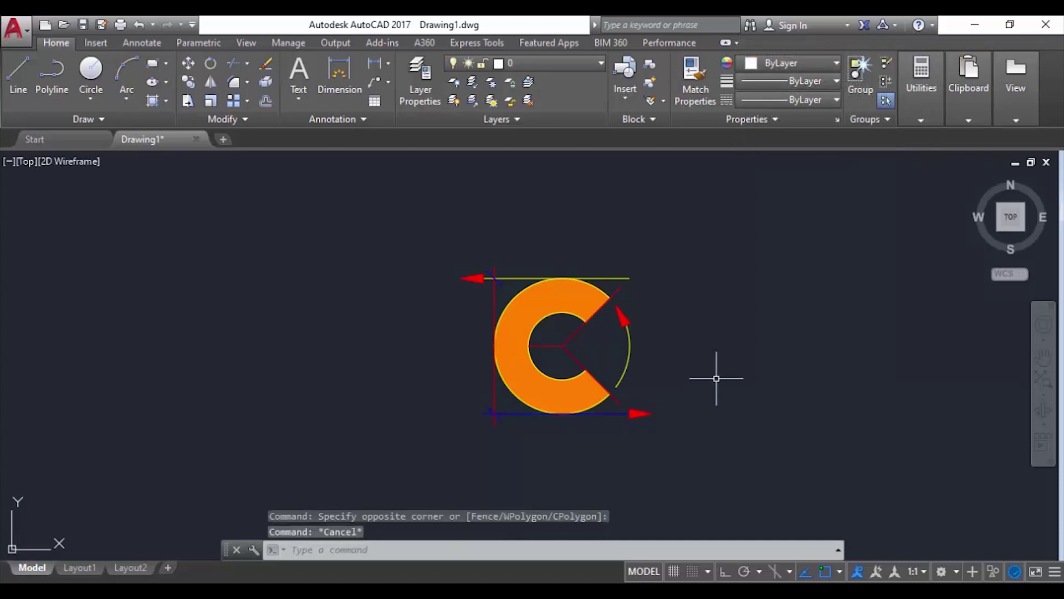
Make a crossing selection over the upper half of the C-shaped figure, including its hatch, and clear the selection
left_click(743, 333)
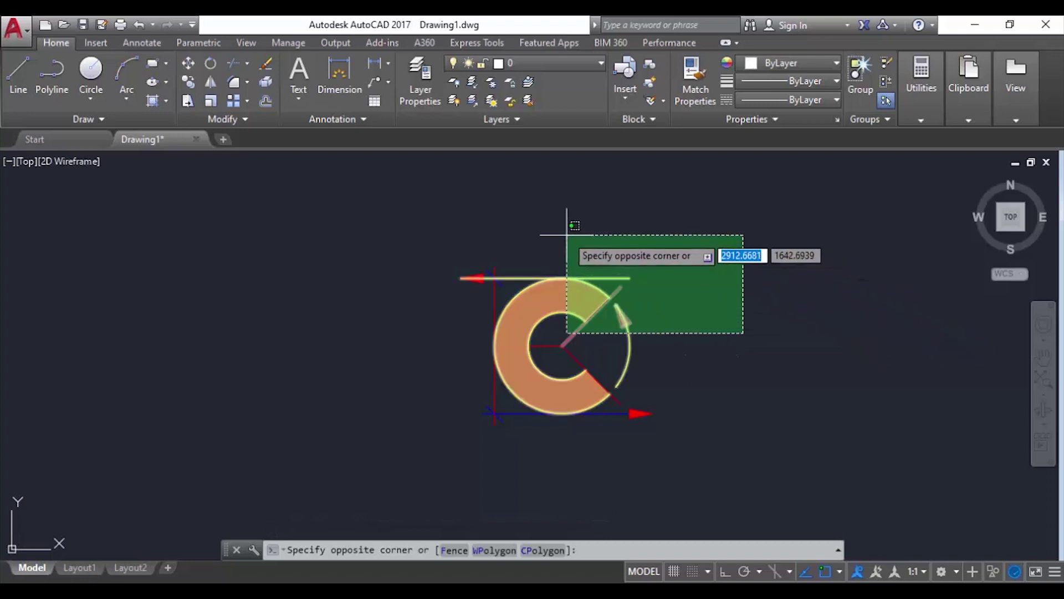
left_click(399, 205)
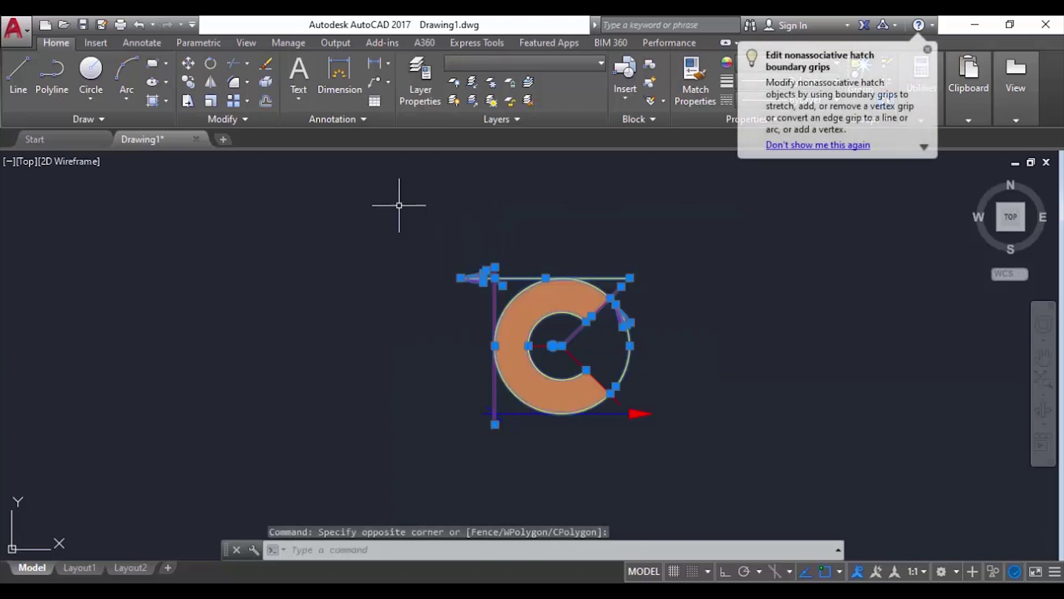
key("Escape")
key("Escape")
key("Escape")
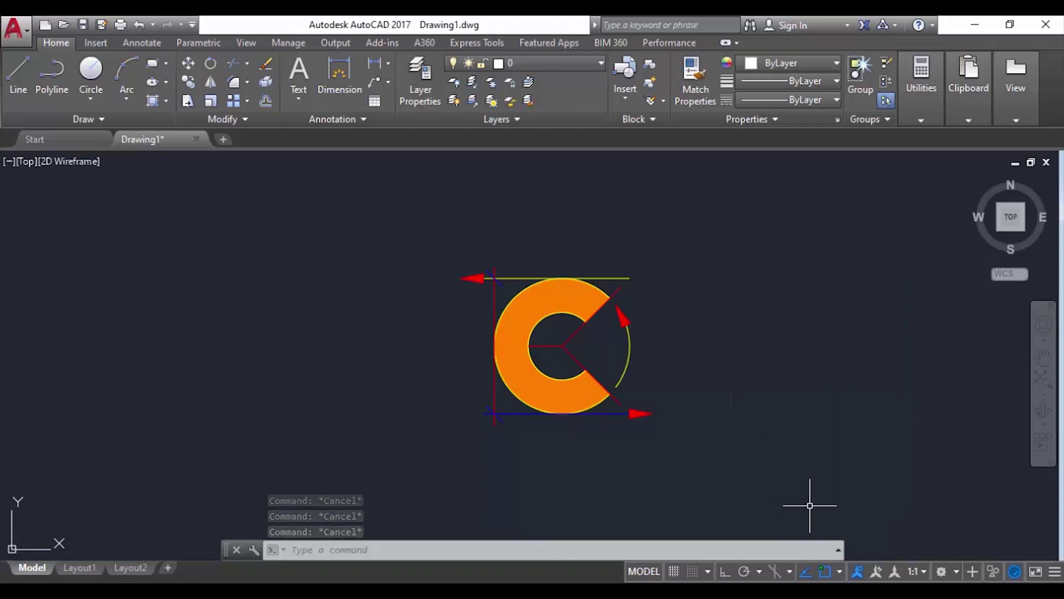
Open the list of object snap modes
left_click(840, 574)
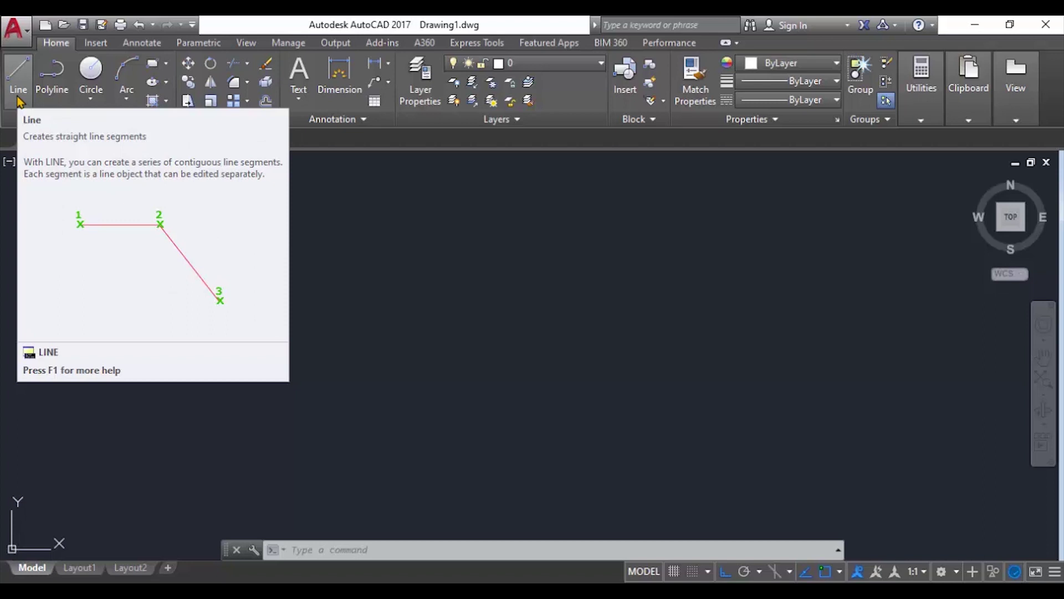
Turn Ortho mode off and try to draw a line at a free angle, cancelling after its first point
key("F8")
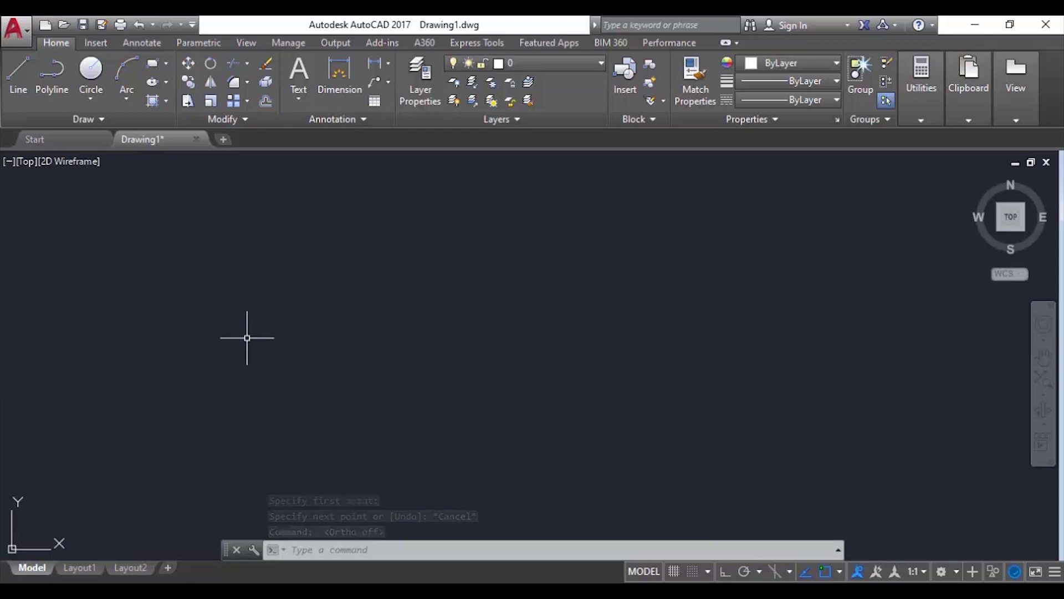
type("L")
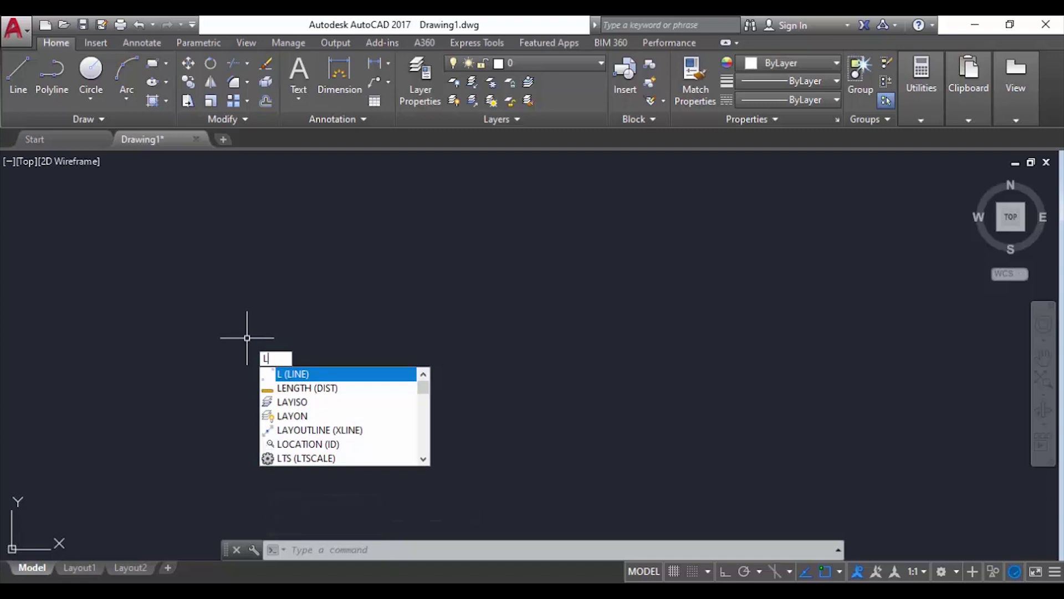
key("Return")
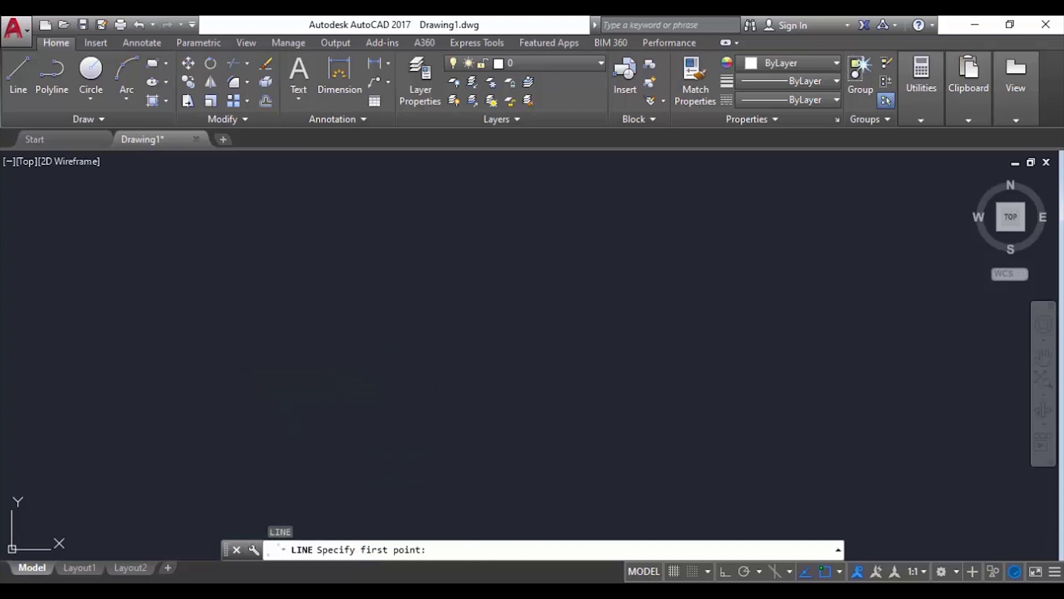
left_click(205, 334)
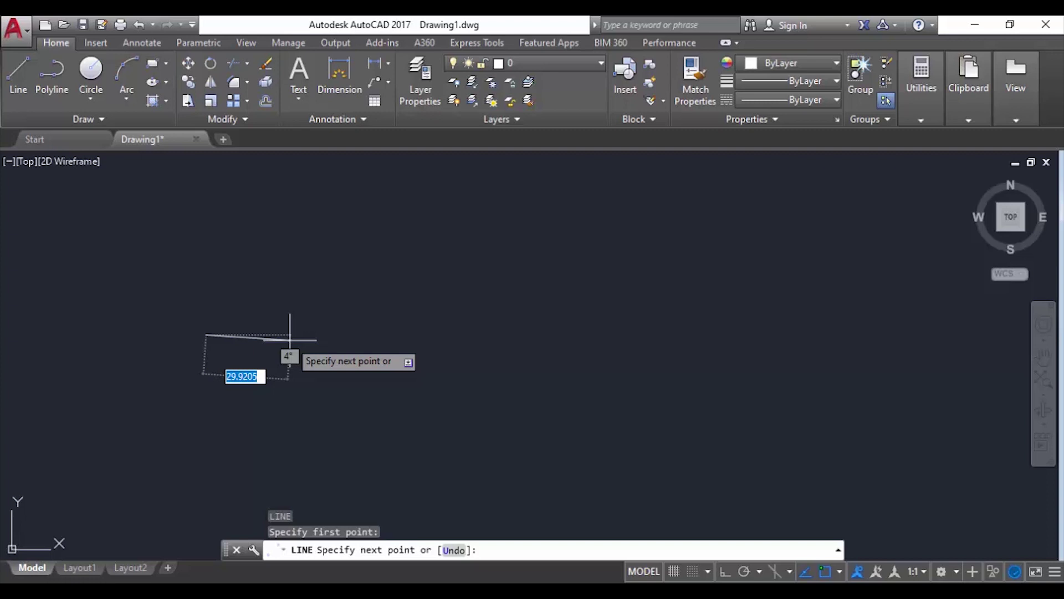
key("Escape")
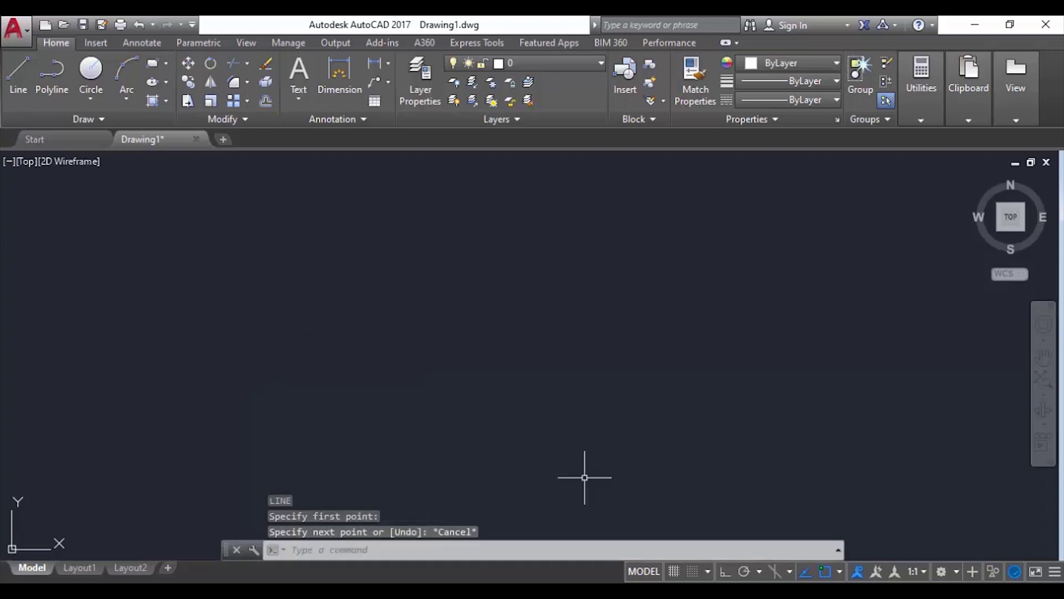
Turn Ortho mode on, draw a horizontal line 50 units long, and end the Line command
left_click(724, 574)
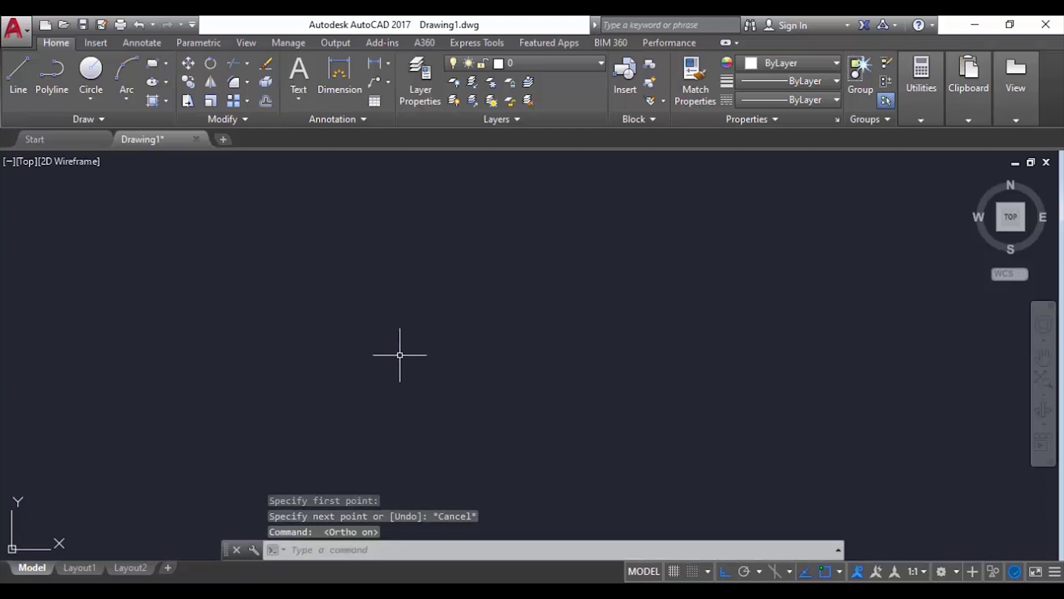
type("L")
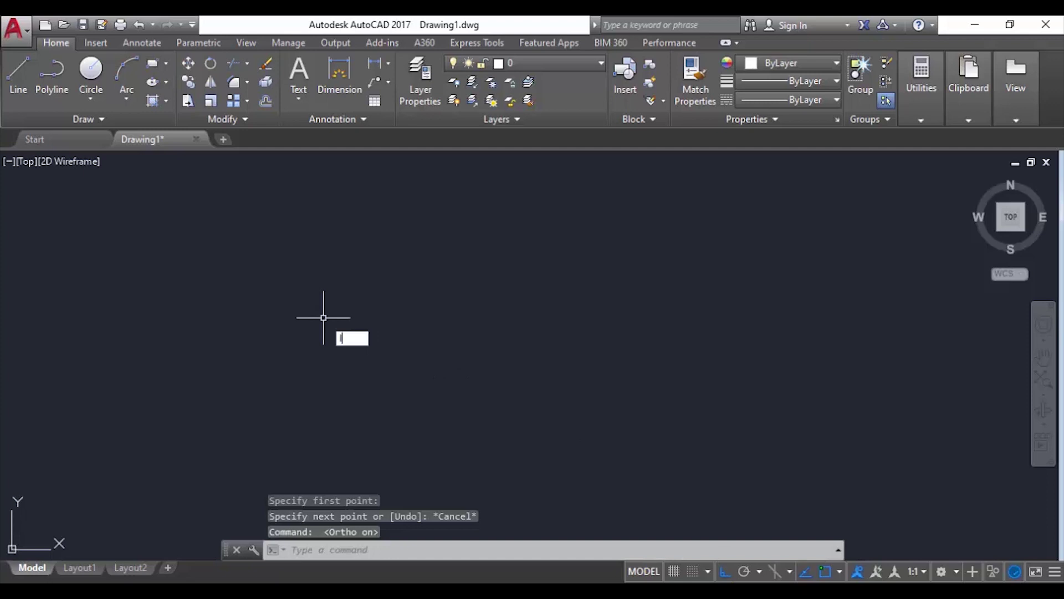
key("Return")
left_click(252, 309)
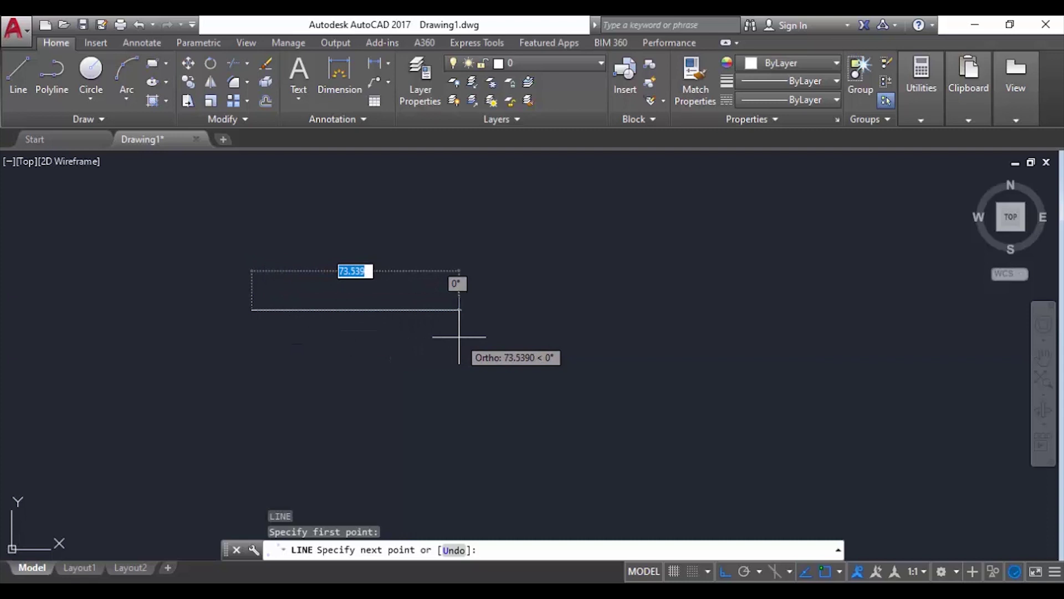
type("50")
key("Return")
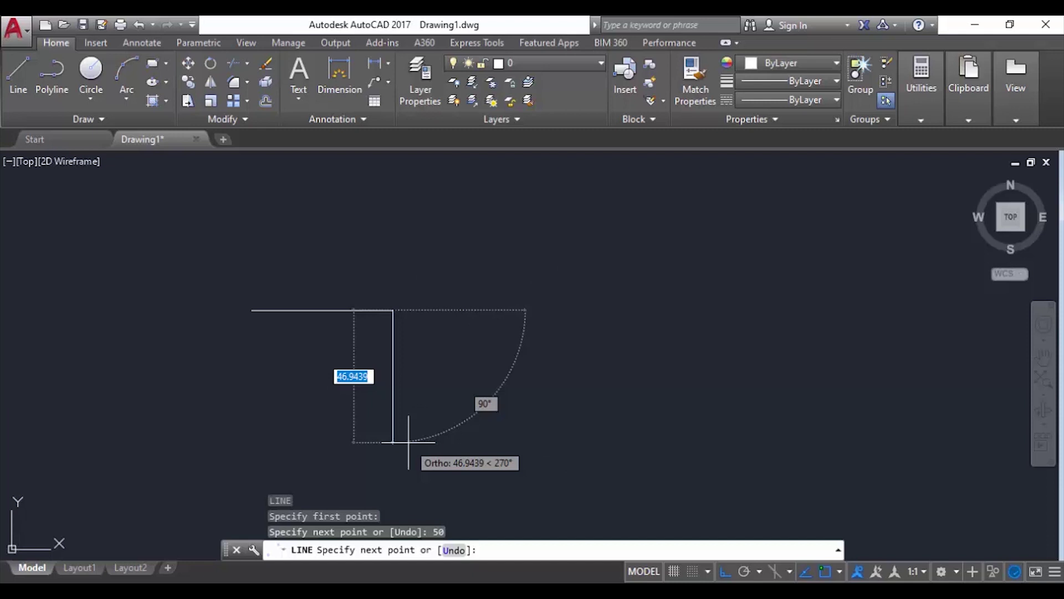
key("Return")
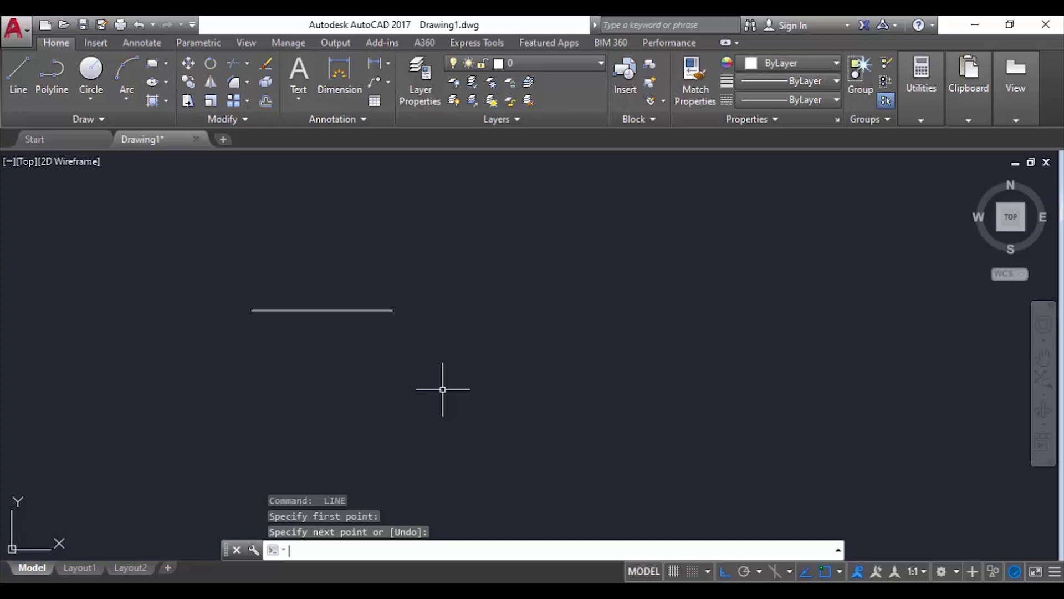
key("Return")
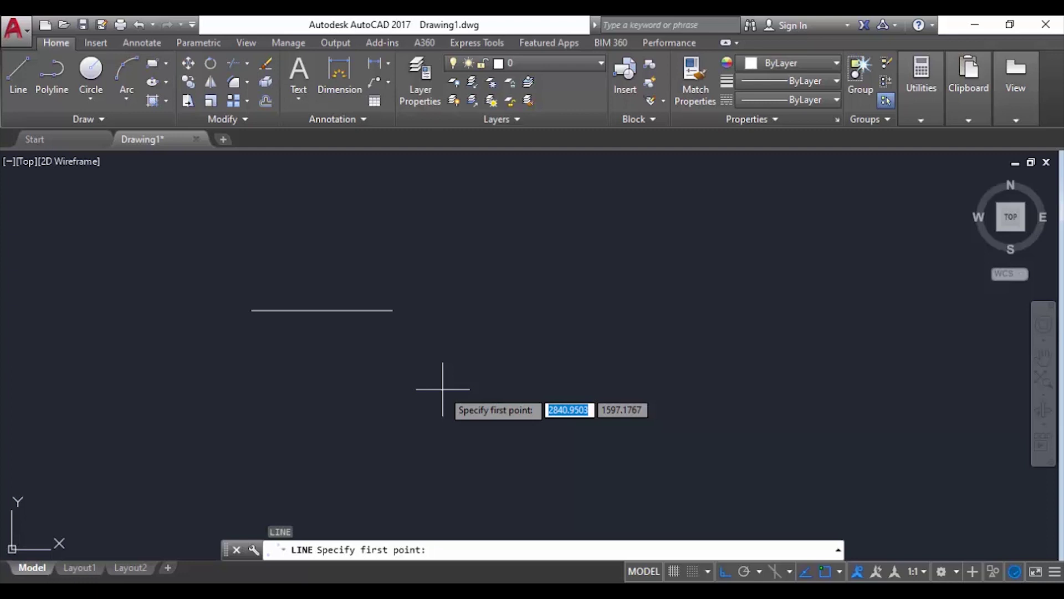
key("Escape")
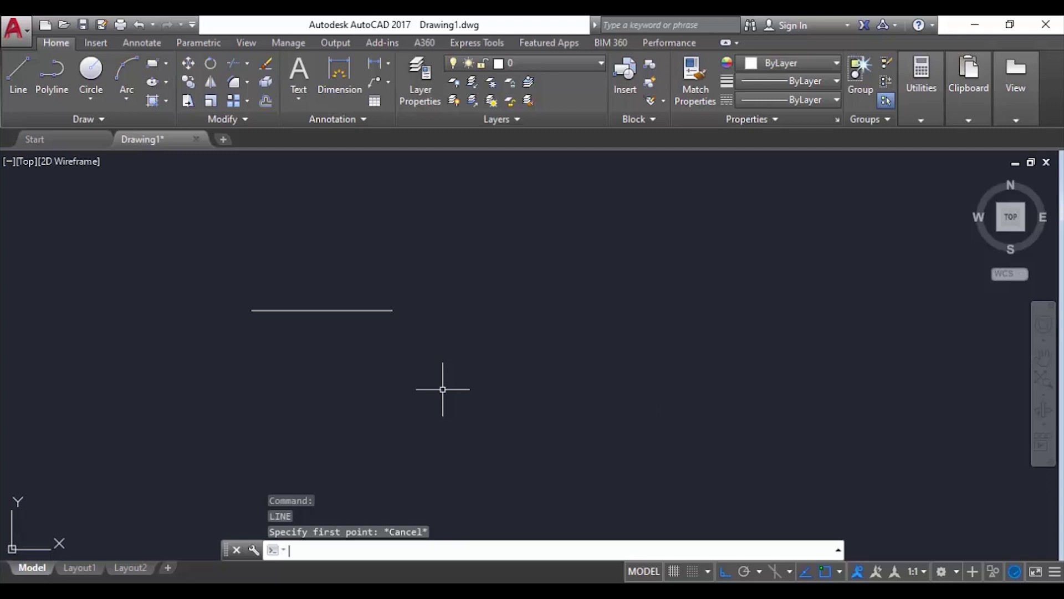
Open the program options and apply the User Preferences with shortcut menus in the drawing area turned off
type("OP")
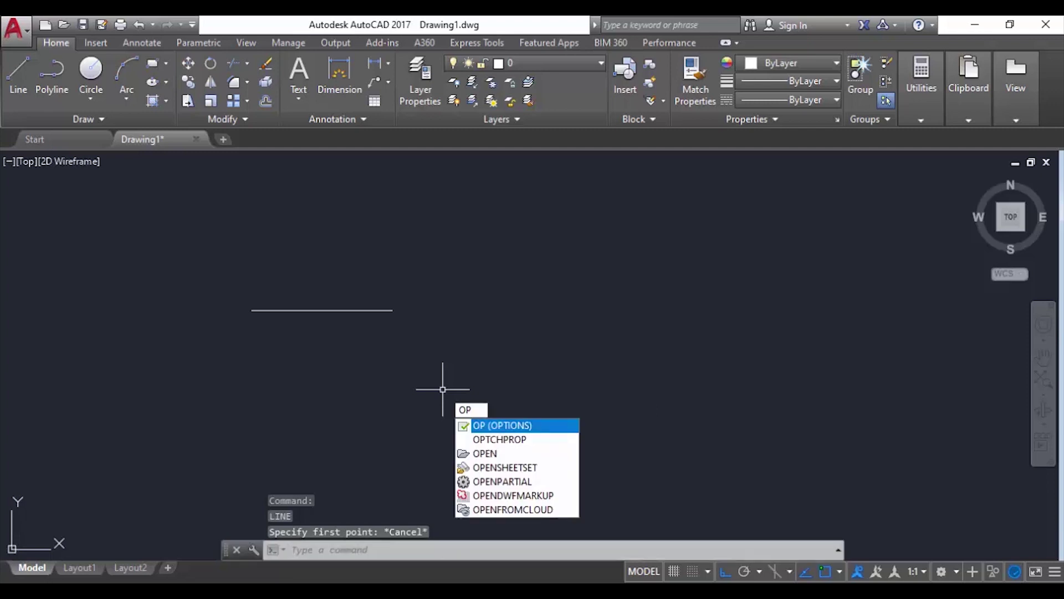
key("Return")
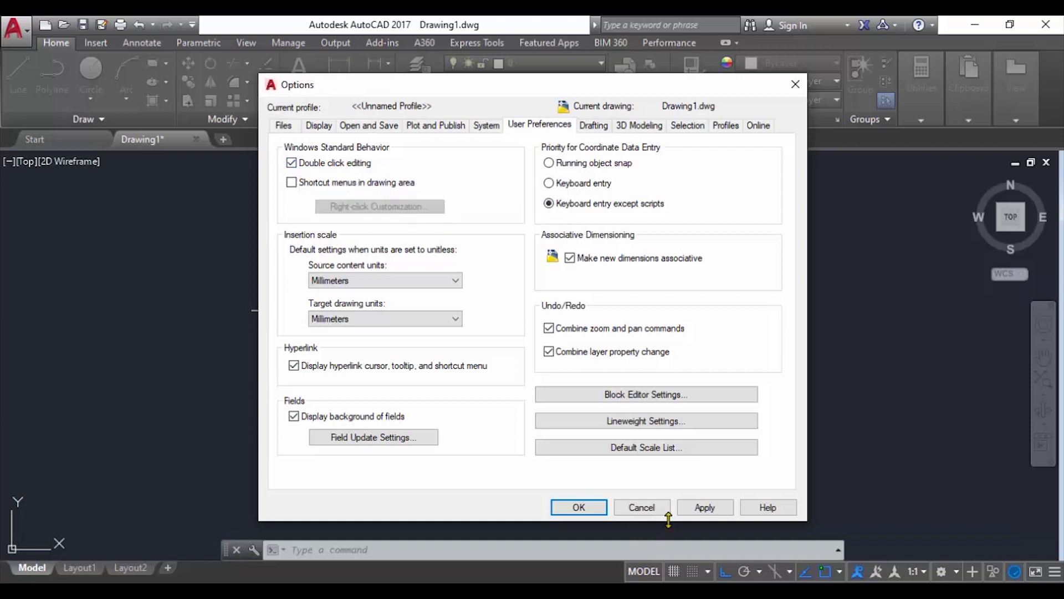
left_click(688, 508)
left_click(598, 509)
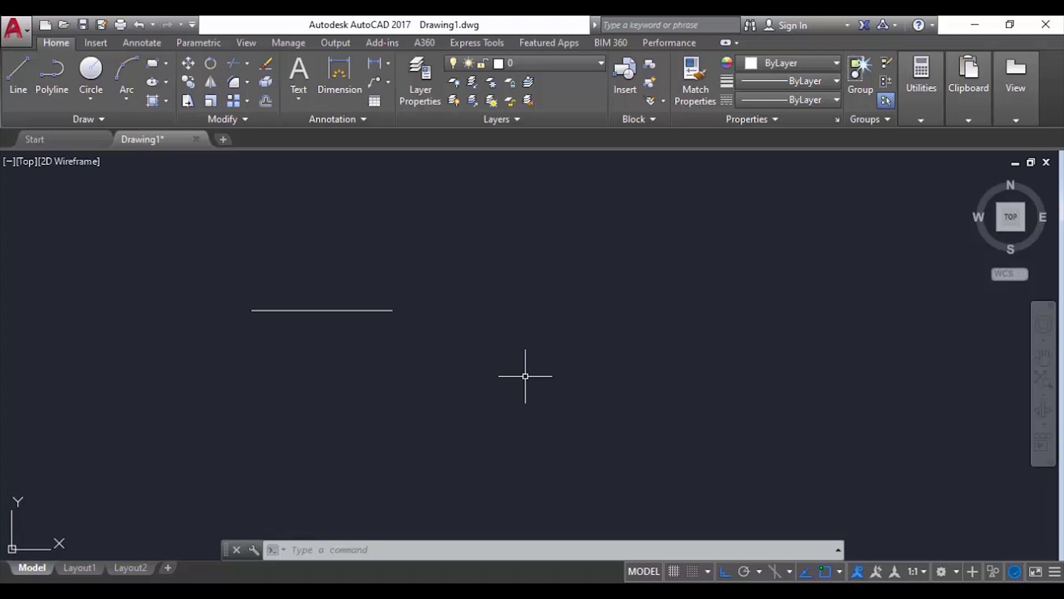
Draw a vertical line 100 units long upward from the left endpoint of the horizontal line, and end the Line command
type("L")
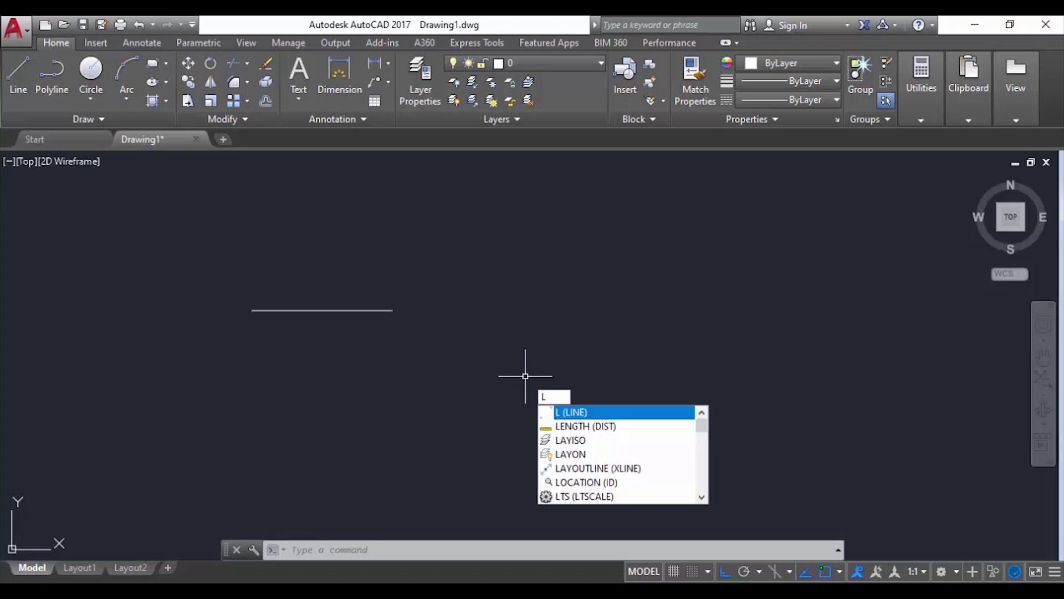
key("Return")
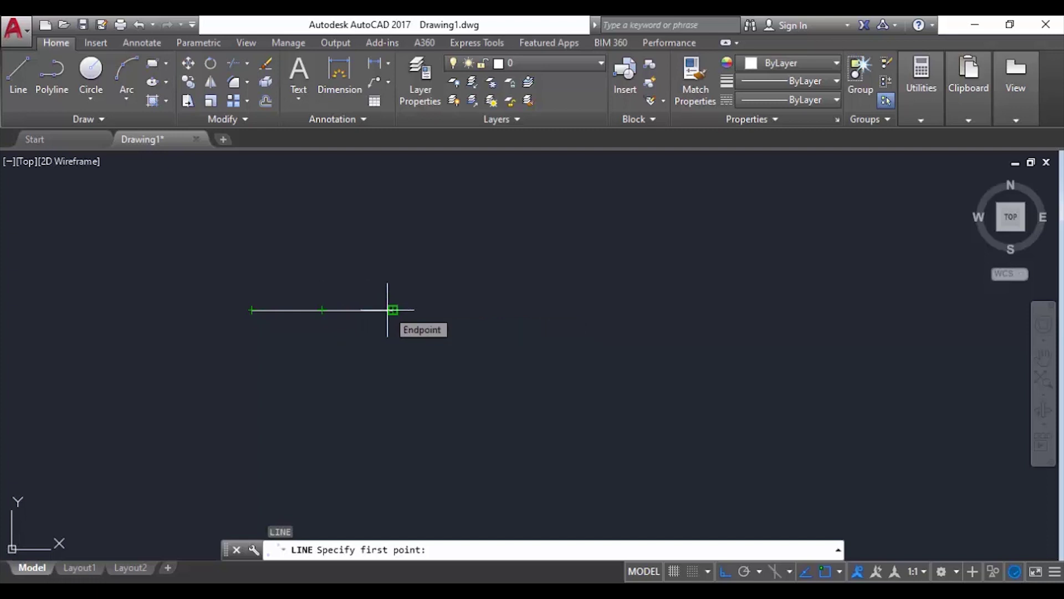
left_click(251, 309)
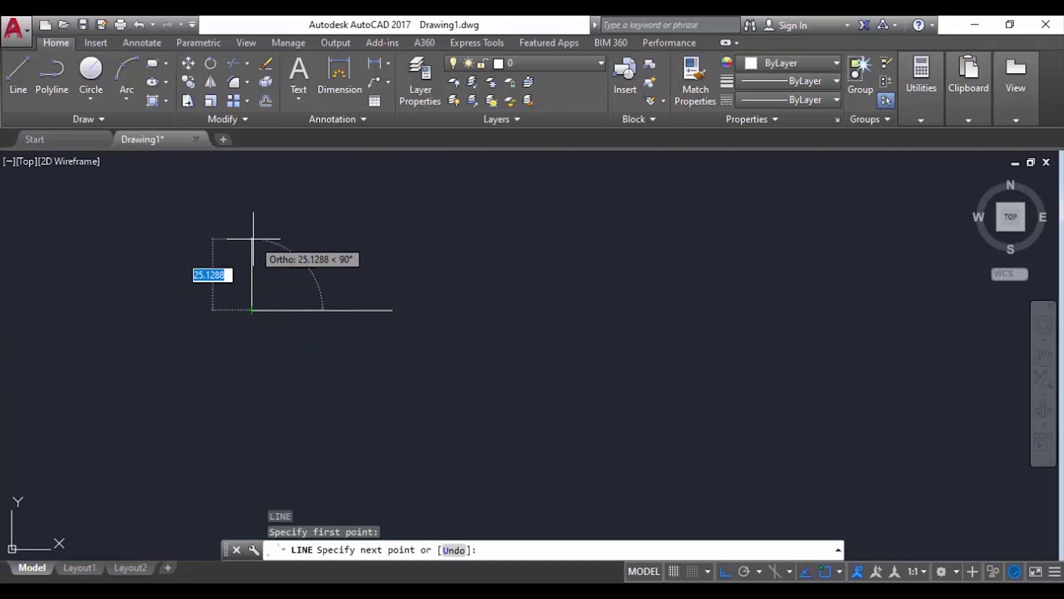
type("100")
key("Return")
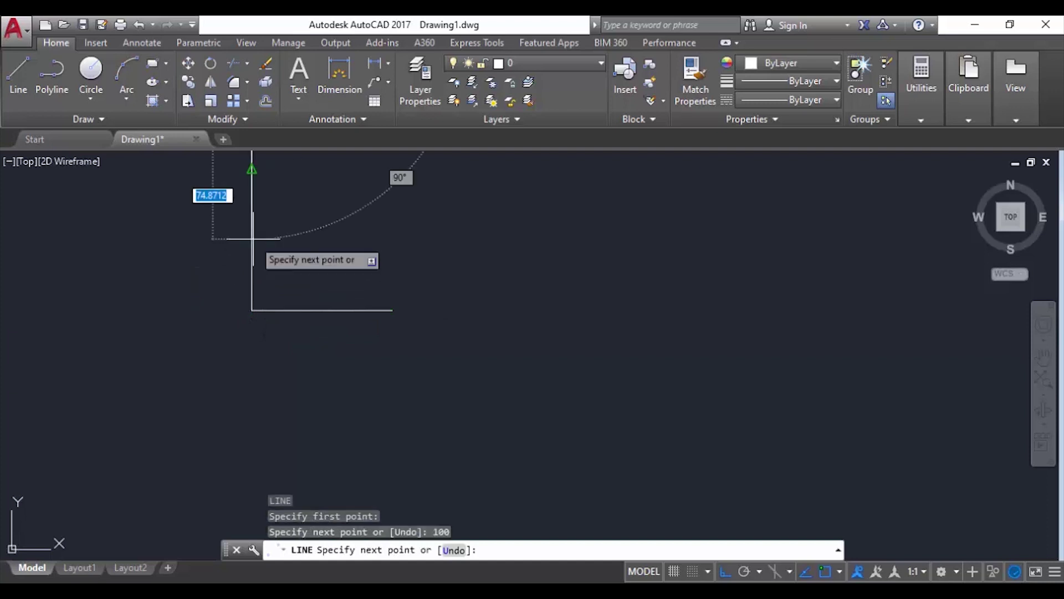
key("Escape")
Draw a horizontal line 50 units long to the right from the upper endpoint of the vertical line
middle_click_drag(281, 231, 347, 401)
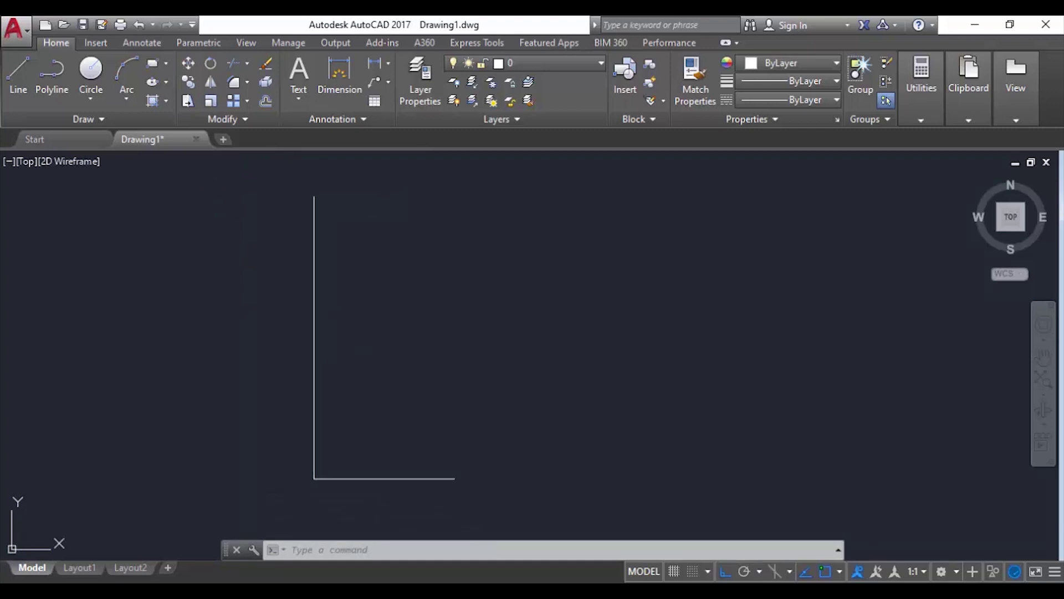
type("l")
key("Return")
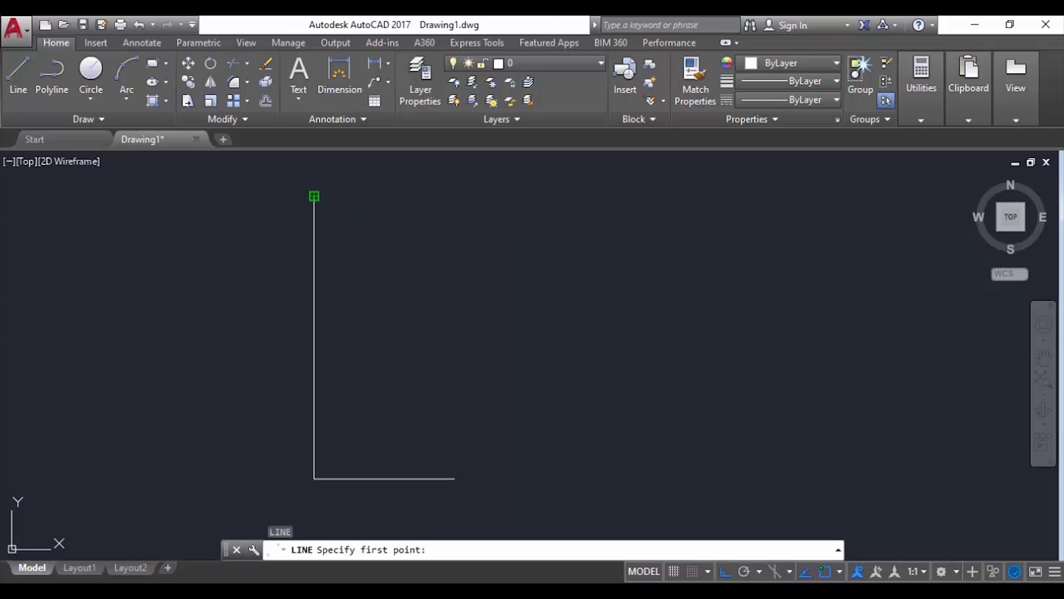
left_click(313, 197)
type("50")
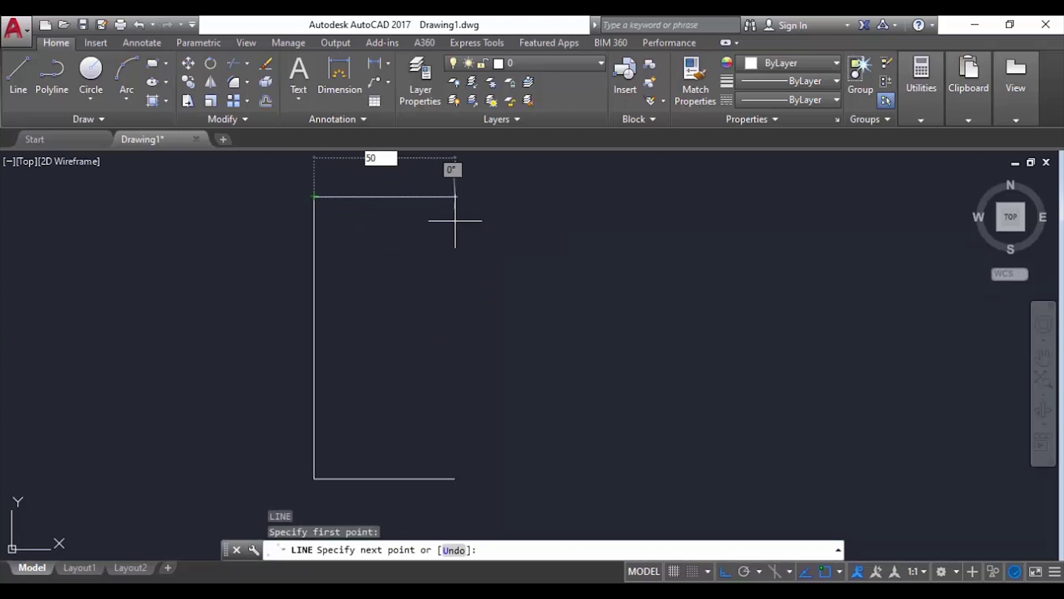
key("Return")
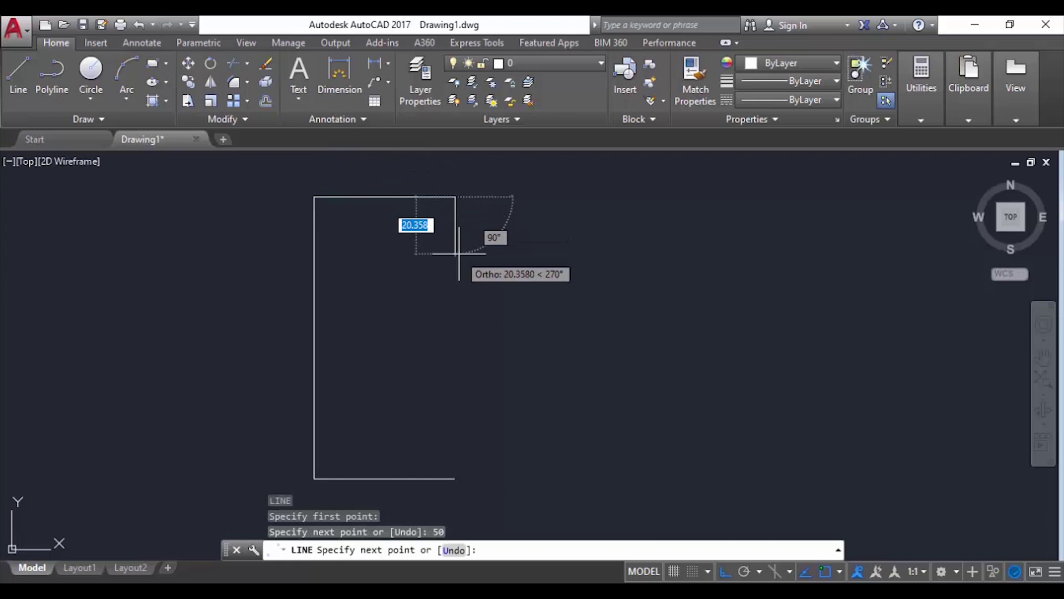
key("Return")
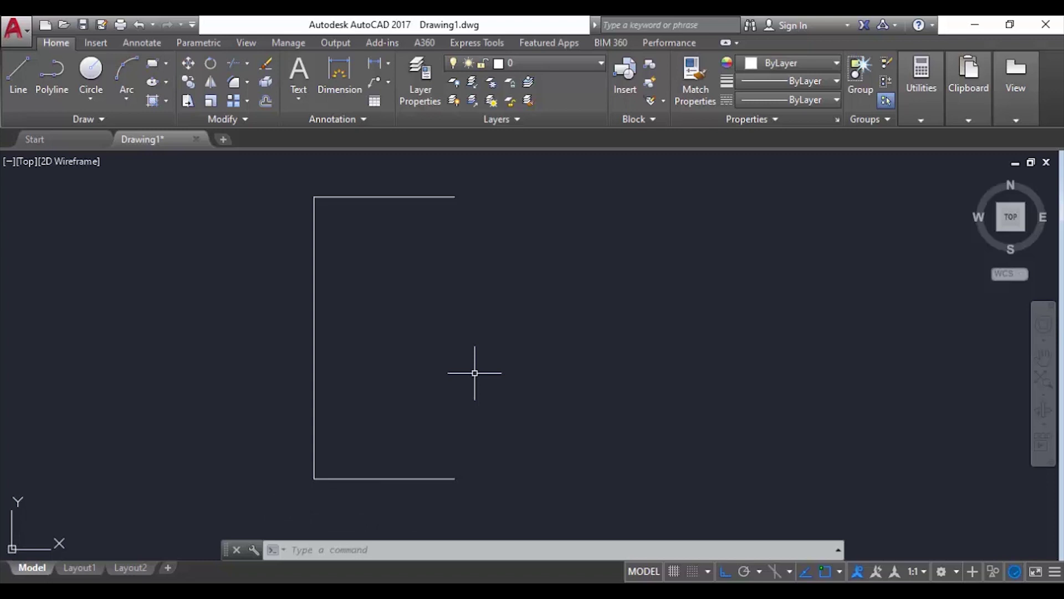
Try drawing a line from the vertical line's midpoint to the relative point 50,5, and delete that line
type("L")
key("Return")
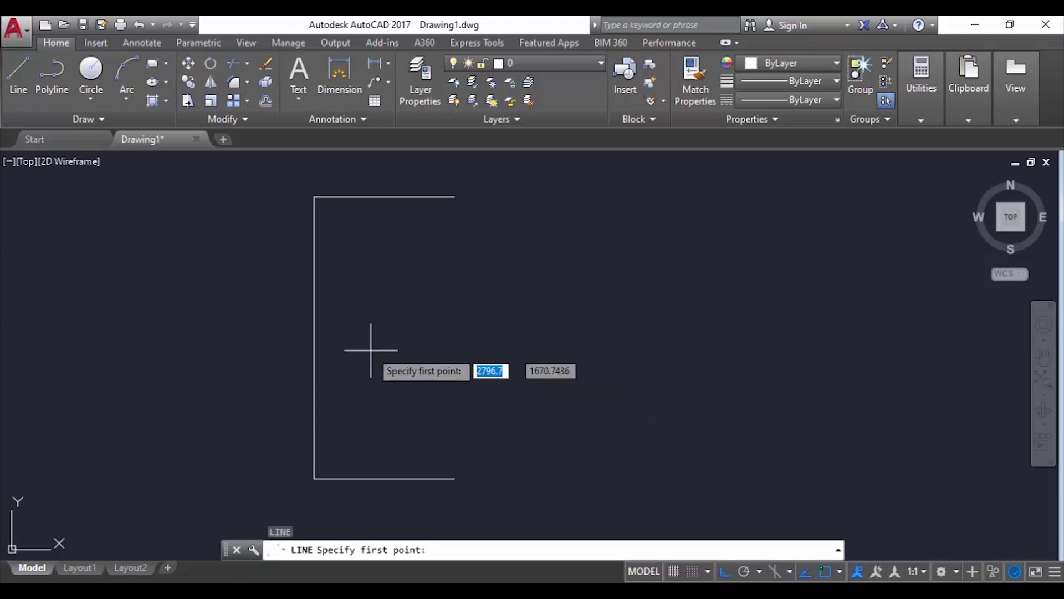
left_click(314, 337)
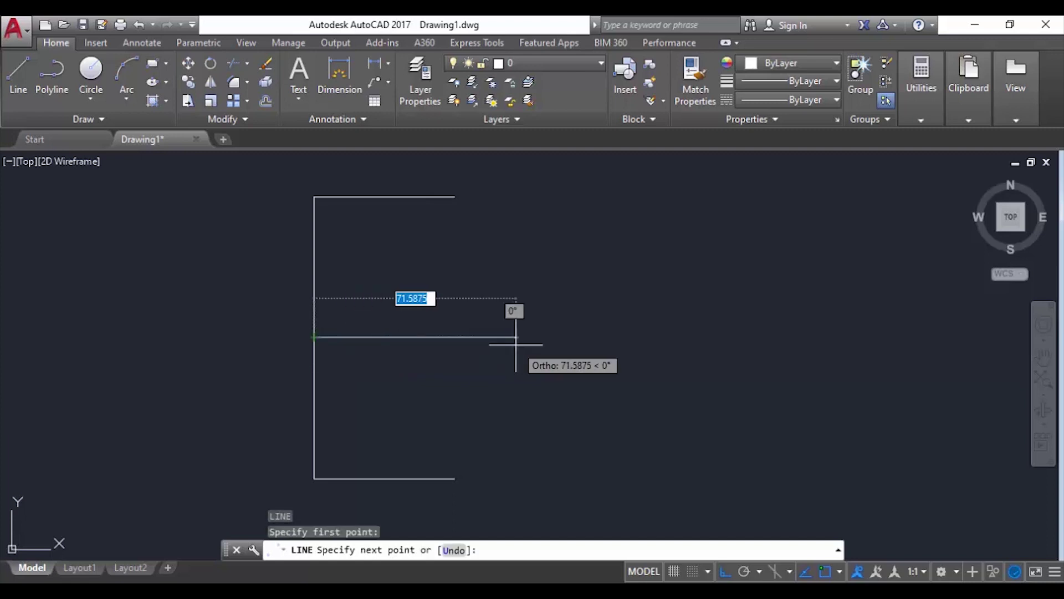
type("50")
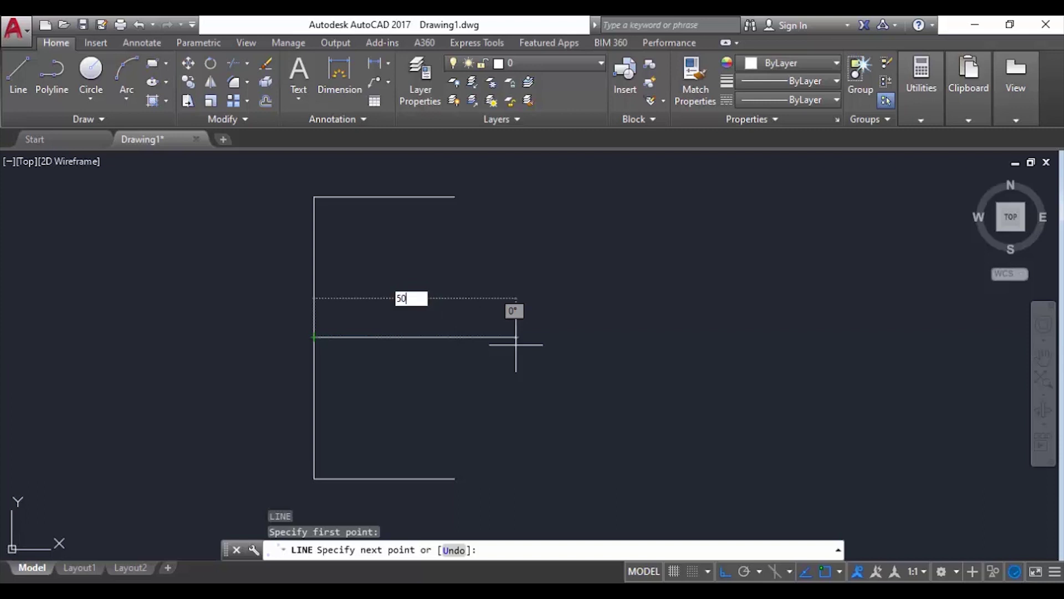
key("Tab")
type("5")
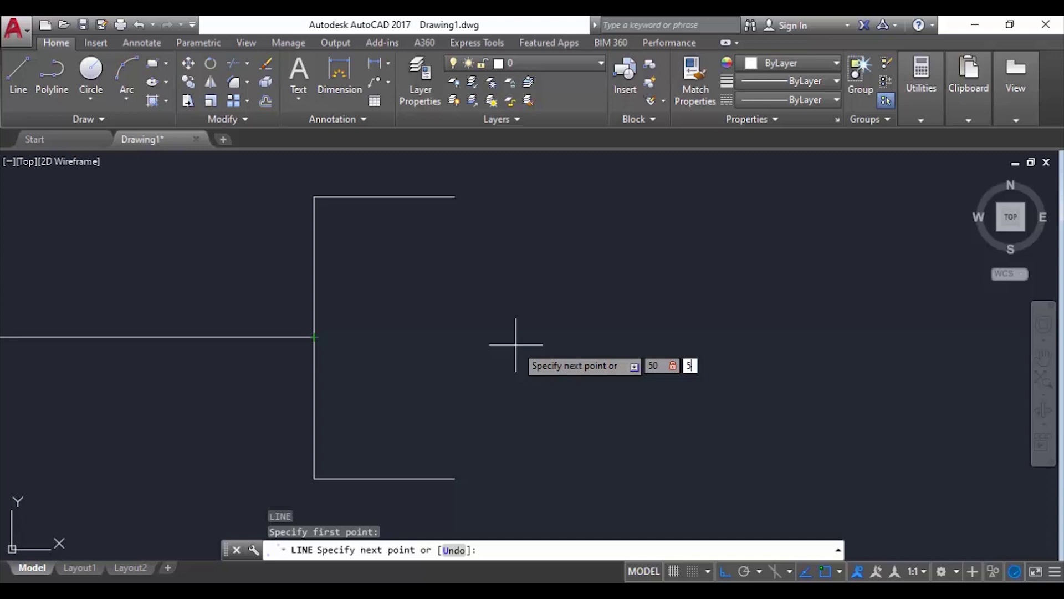
key("Return")
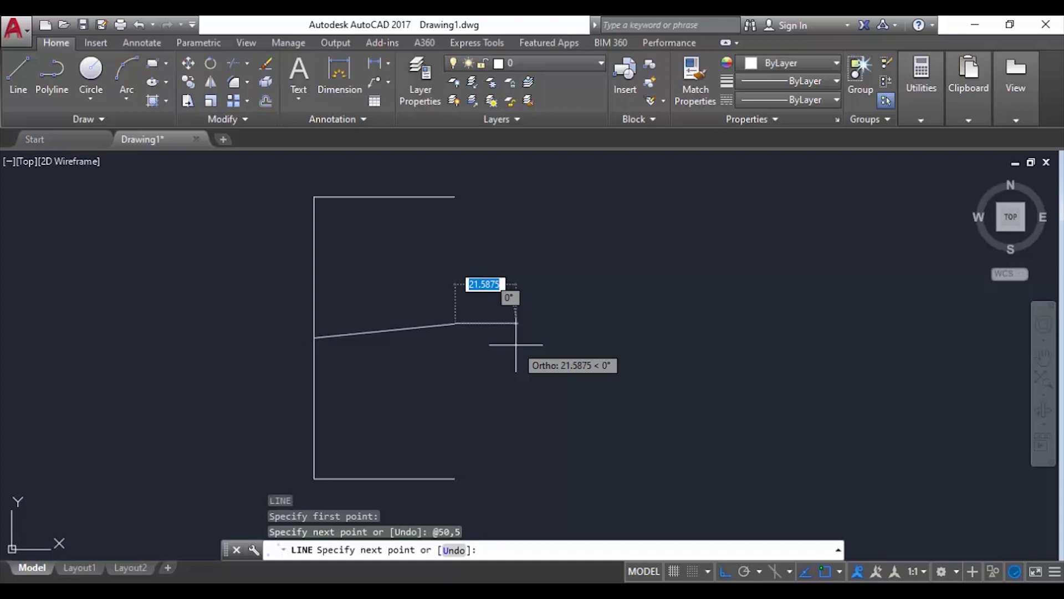
key("Escape")
left_click_drag(635, 370, 438, 307)
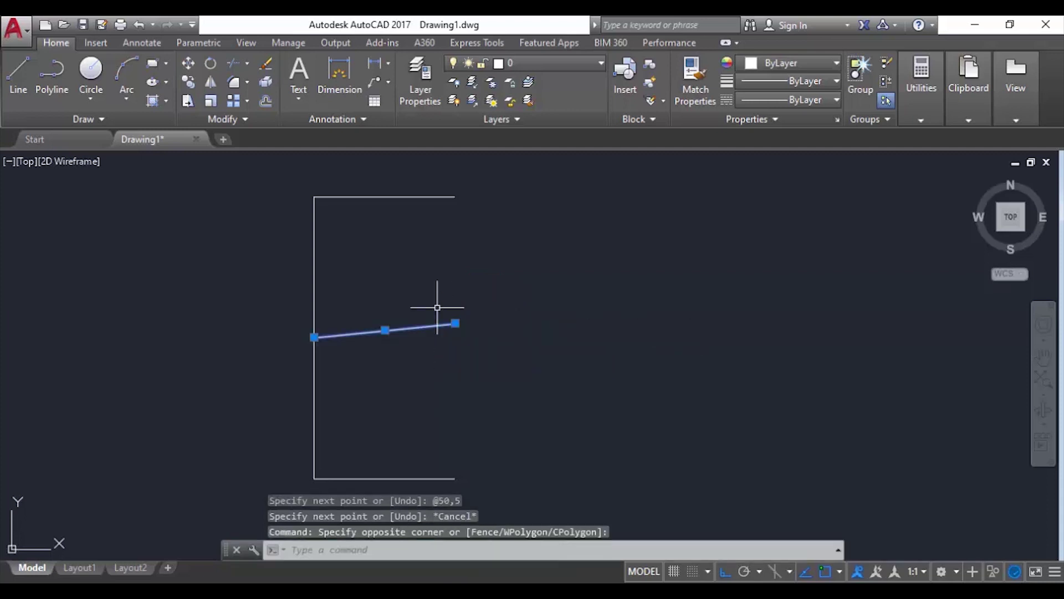
key("Delete")
Draw a horizontal line 50.5 units long to the right from the midpoint of the vertical line
type("l")
key("Return")
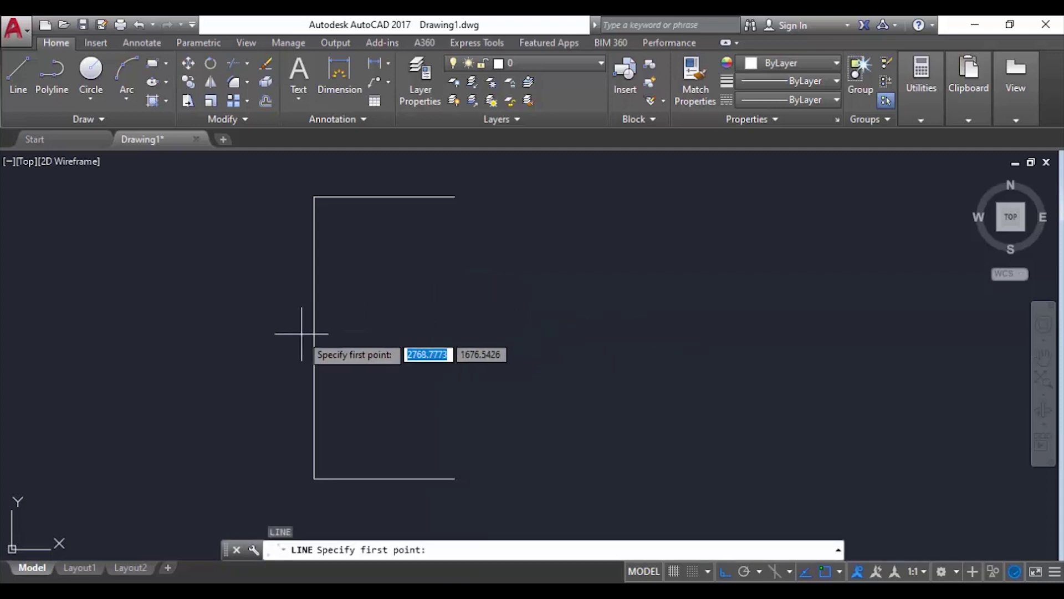
left_click(314, 336)
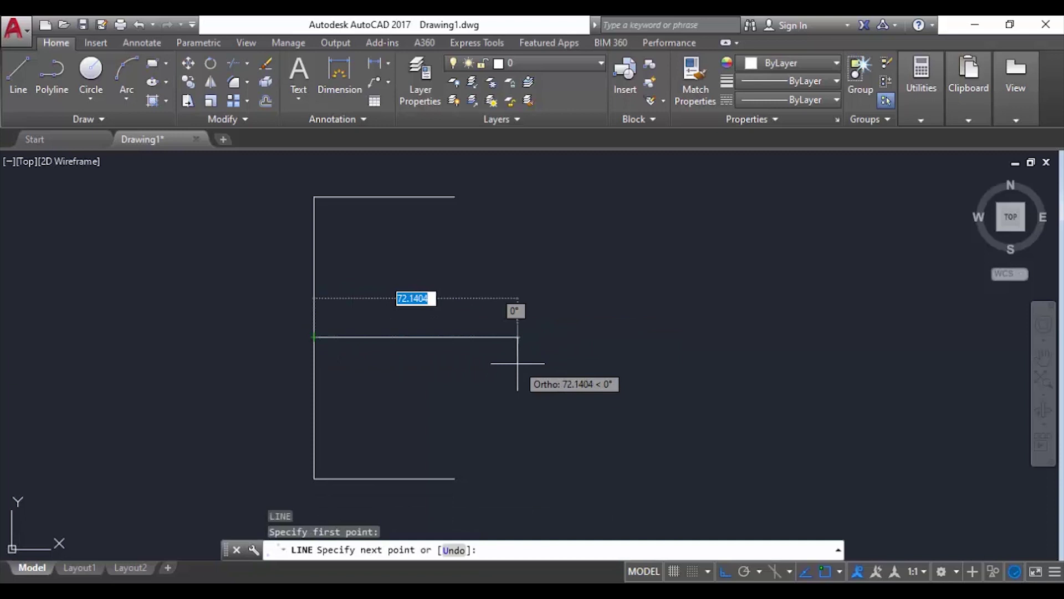
type("50.5")
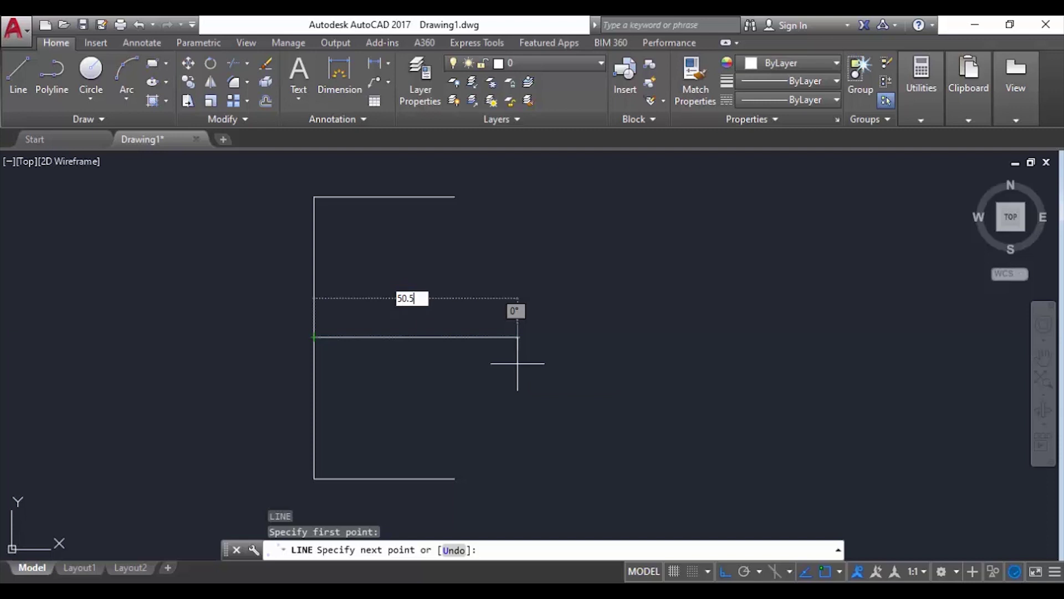
key("Return")
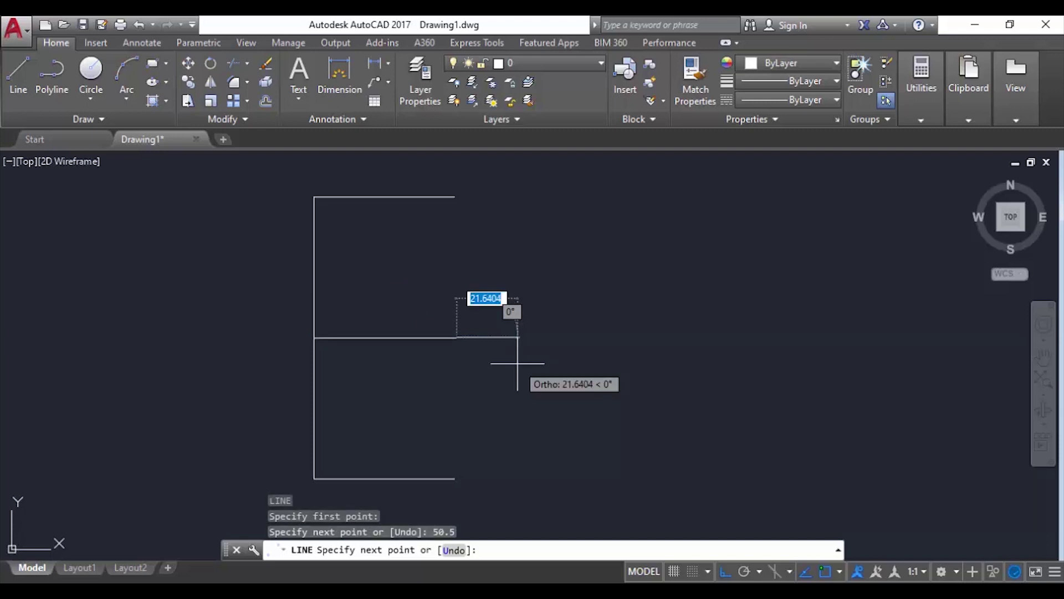
key("Escape")
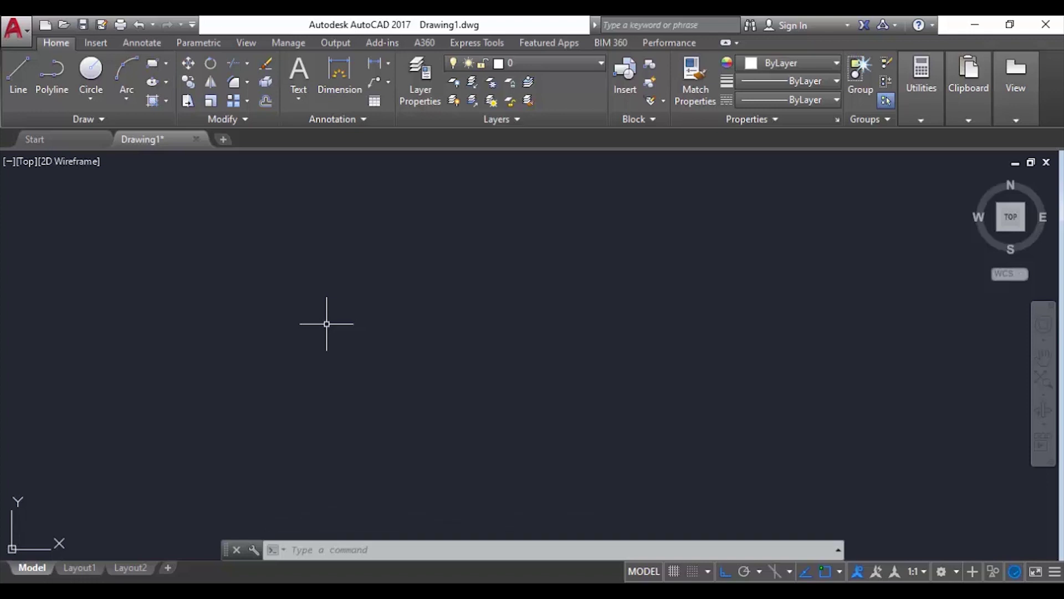
Draw a circle with a radius of 20 units near the middle of the empty drawing area
left_click(91, 101)
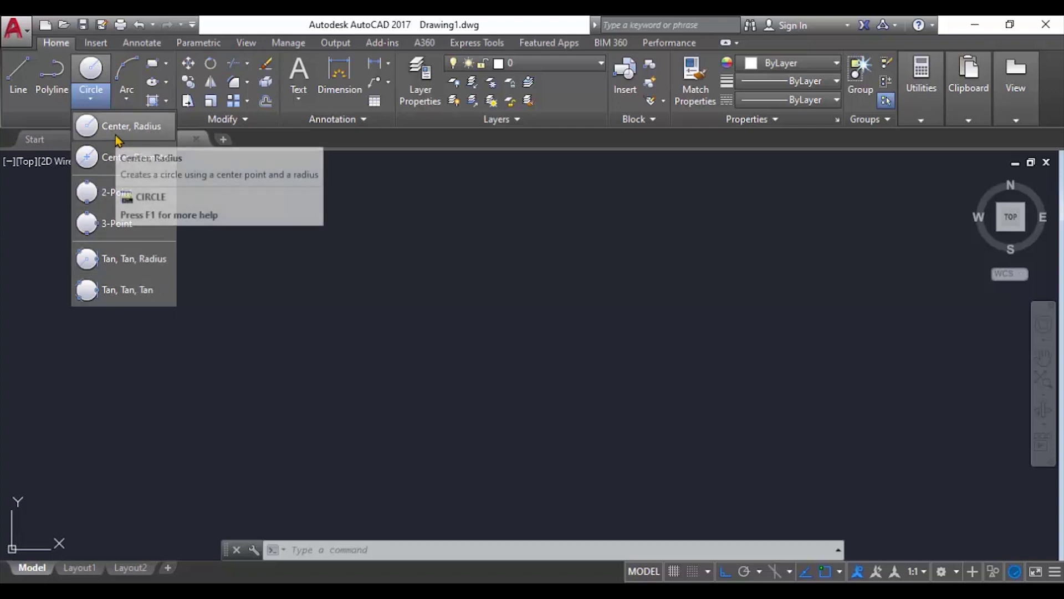
key("Escape")
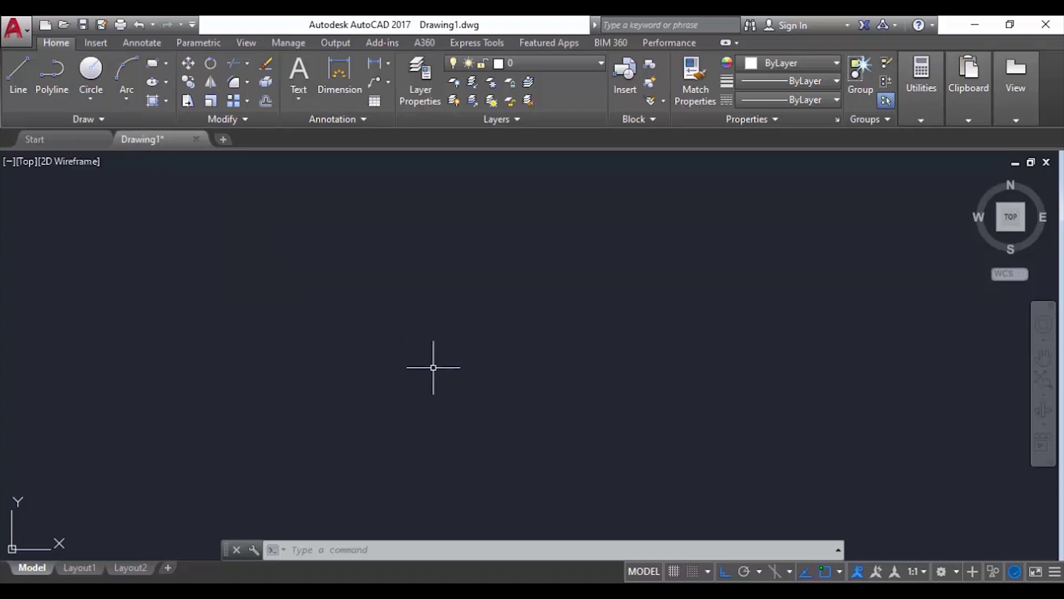
type("c")
key("Return")
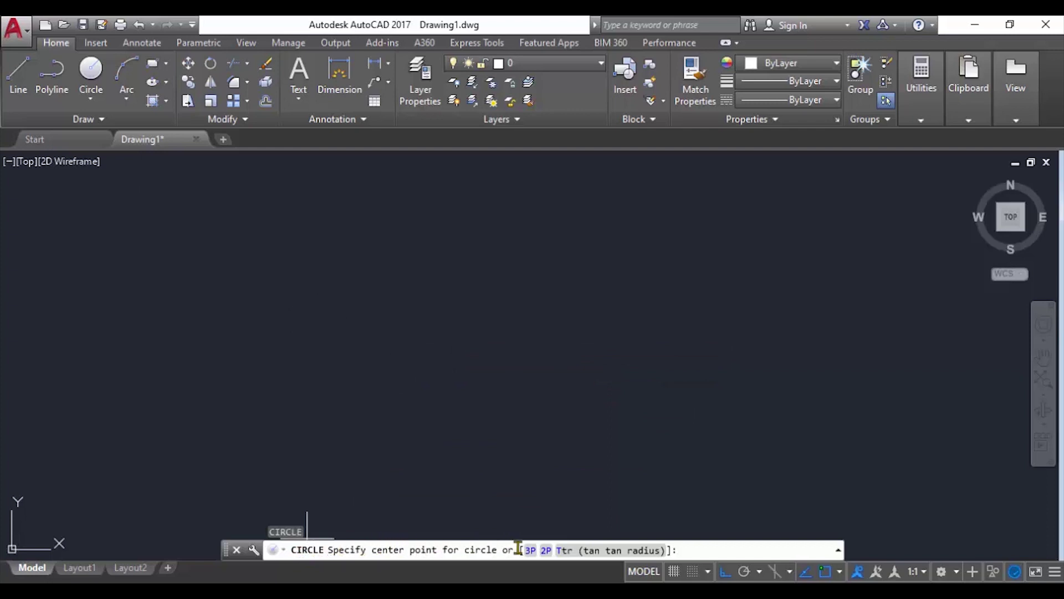
left_click(441, 324)
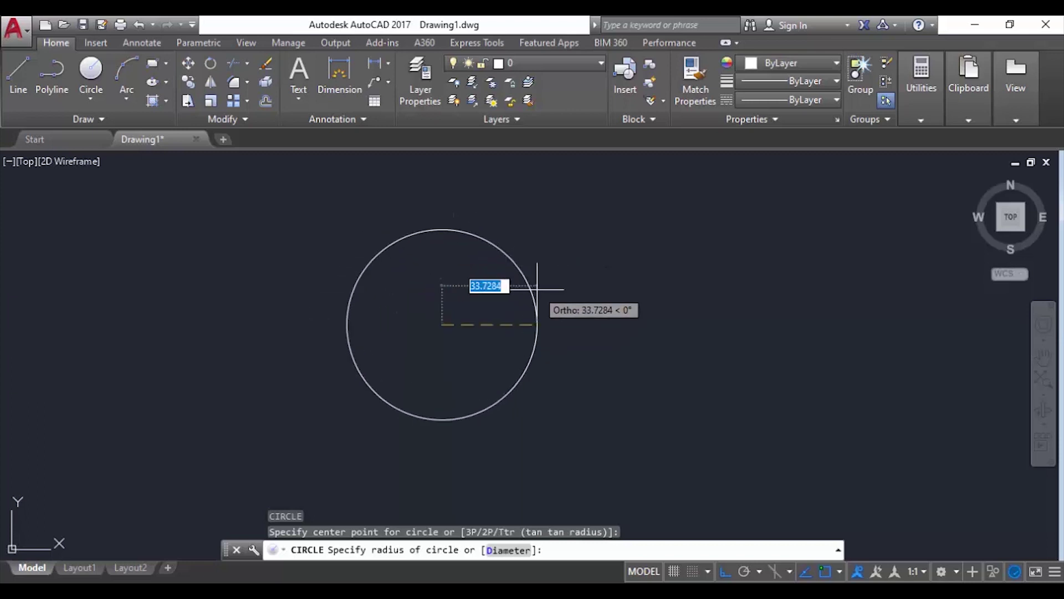
type("20")
key("Return")
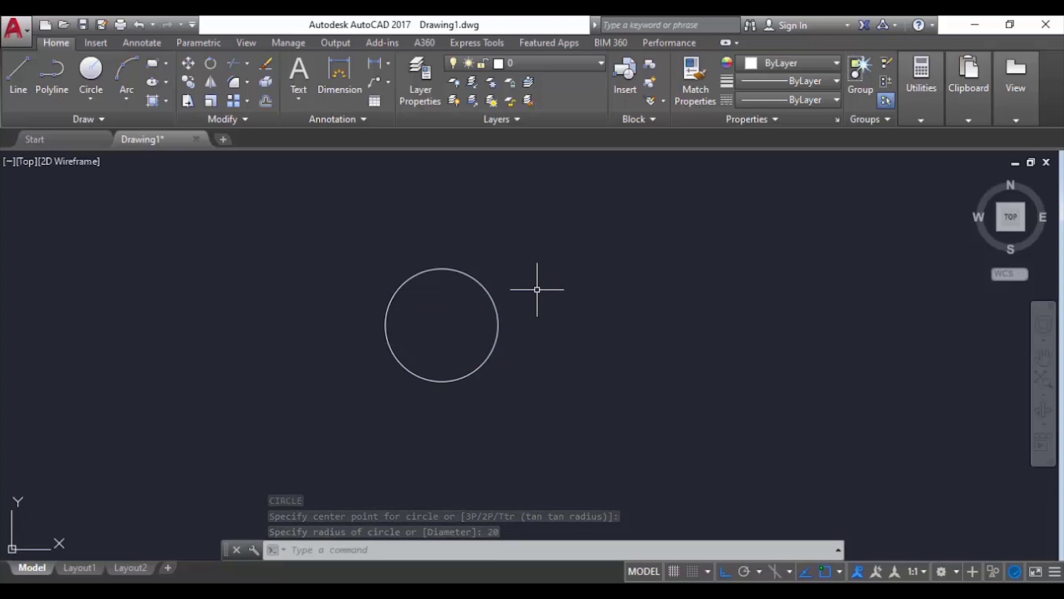
Draw a second circle to the right of the first one, using the Diameter option with a diameter of 40 units
type("c")
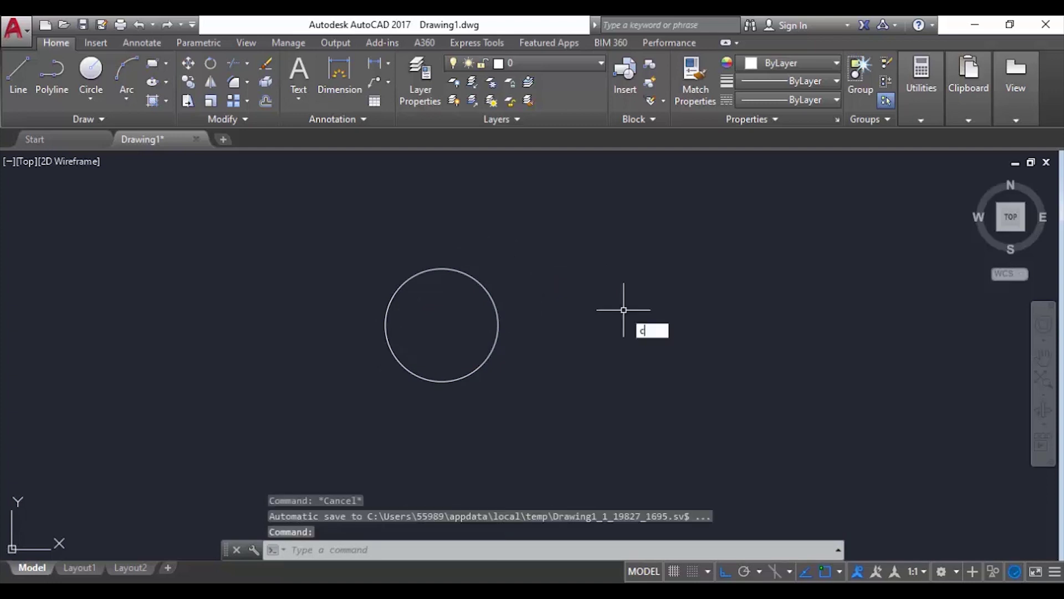
key("Return")
left_click(678, 326)
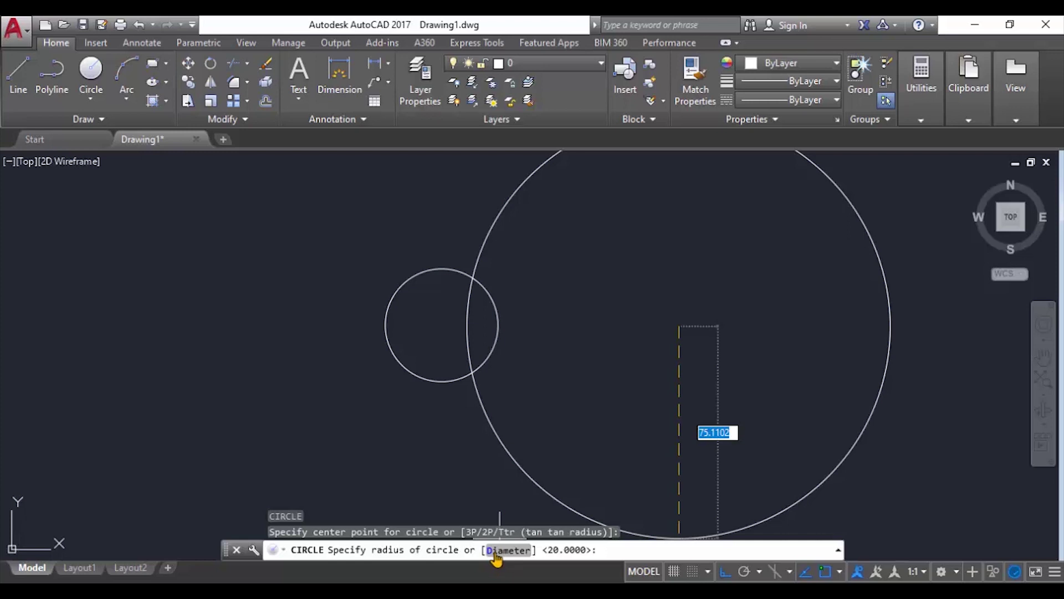
left_click(496, 552)
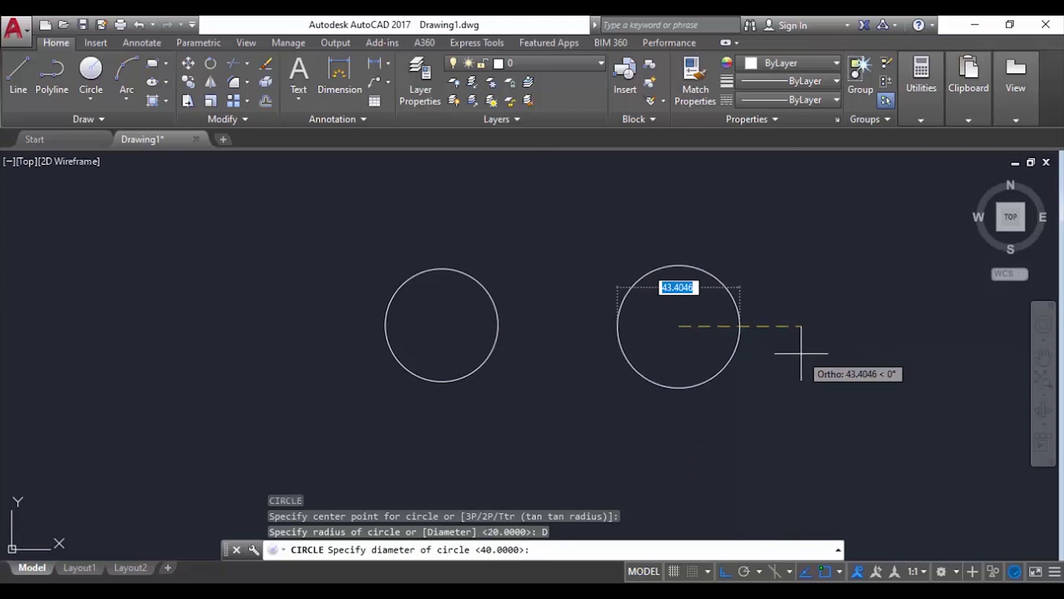
type("40")
key("Return")
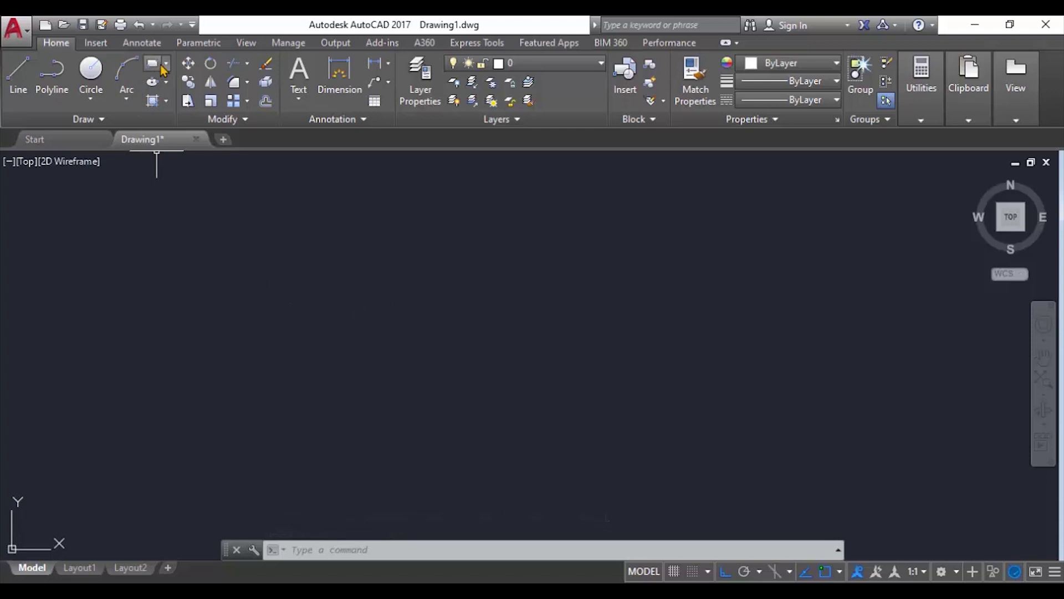
Draw a freehand rectangle in the empty drawing area by picking its lower-left and upper-right corners
left_click(166, 63)
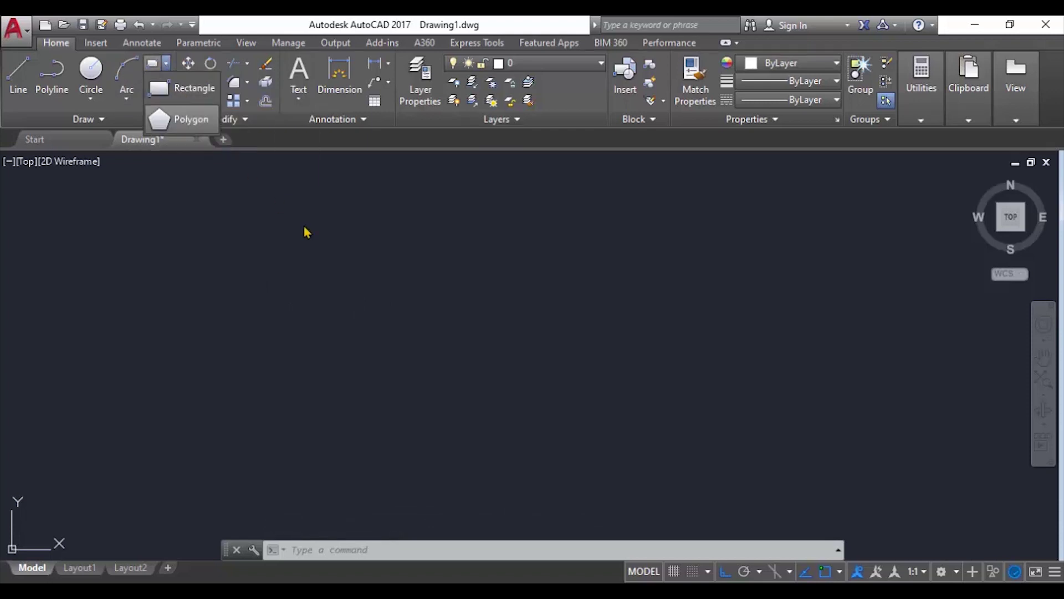
left_click(488, 334)
type("REC")
key("Return")
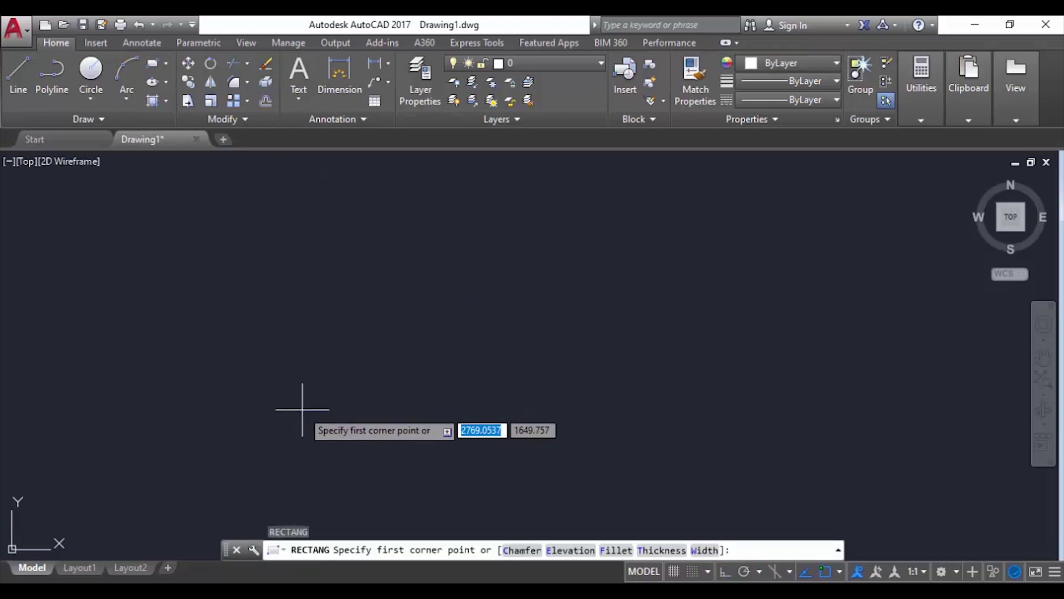
left_click(303, 409)
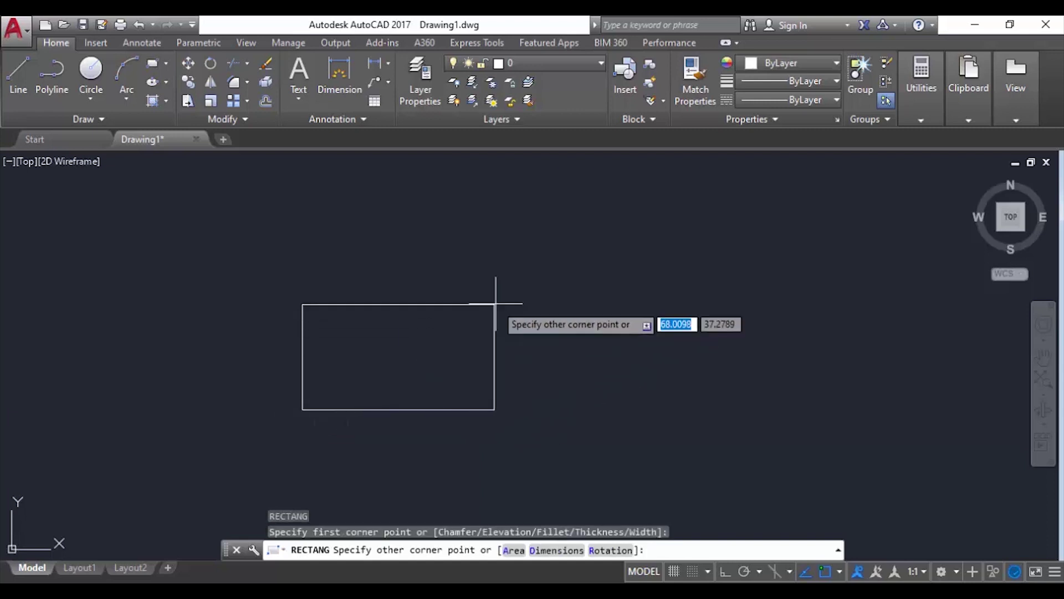
left_click(601, 264)
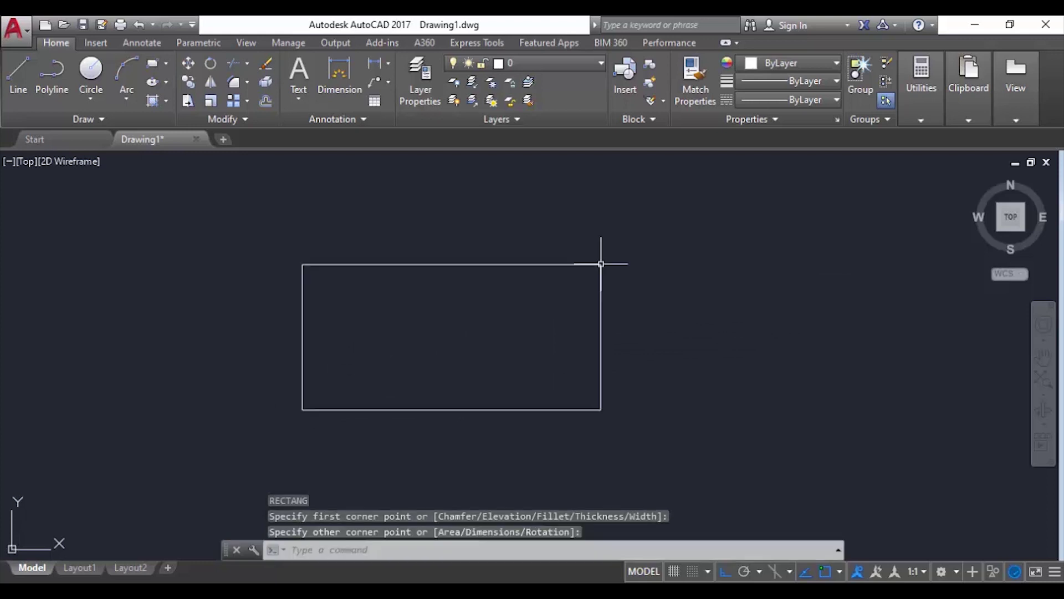
Delete the freehand rectangle using a crossing selection
left_click(705, 442)
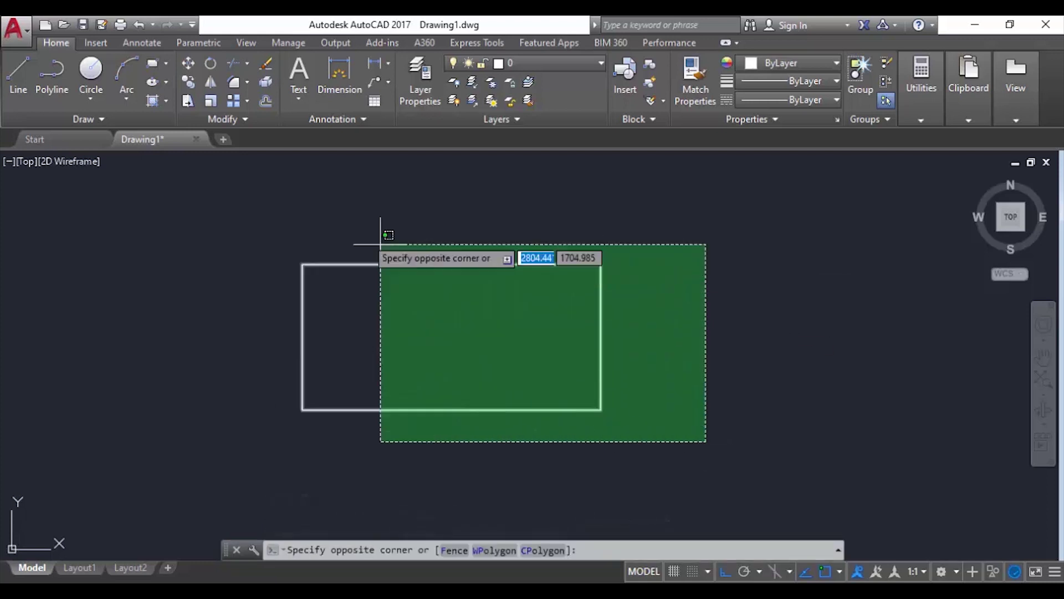
left_click(269, 217)
key("Delete")
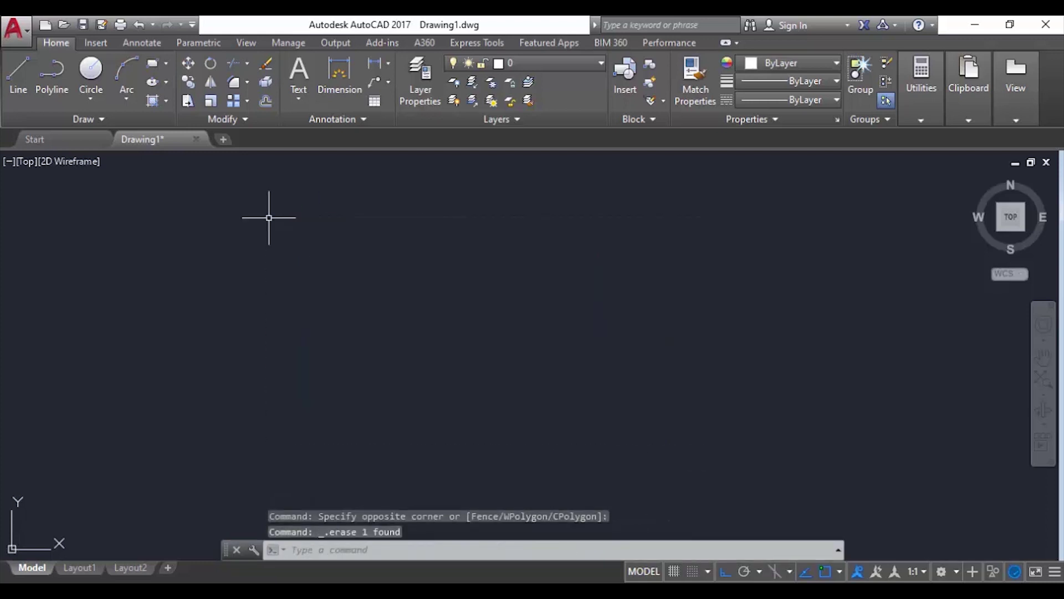
Draw a rectangle 100 units wide and 50 units high from a lower-left corner in the drawing area
type("rec")
key("Return")
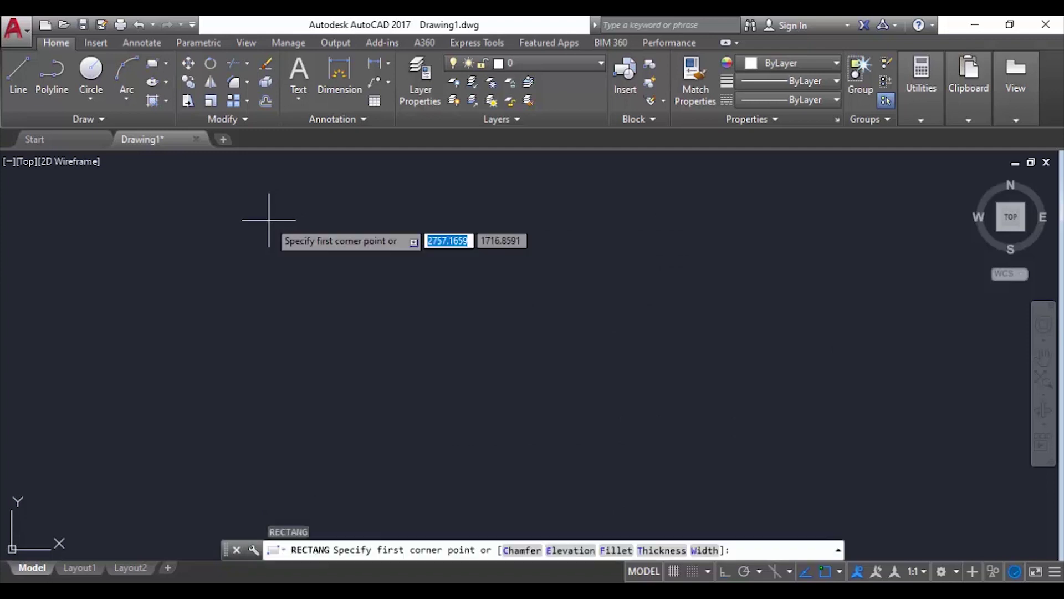
left_click(298, 415)
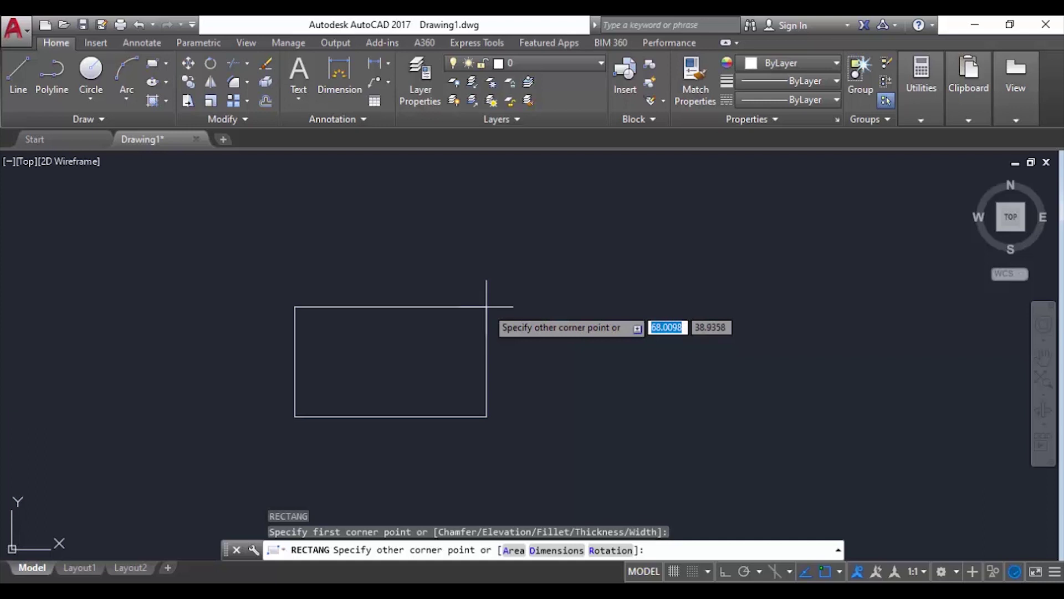
type("100")
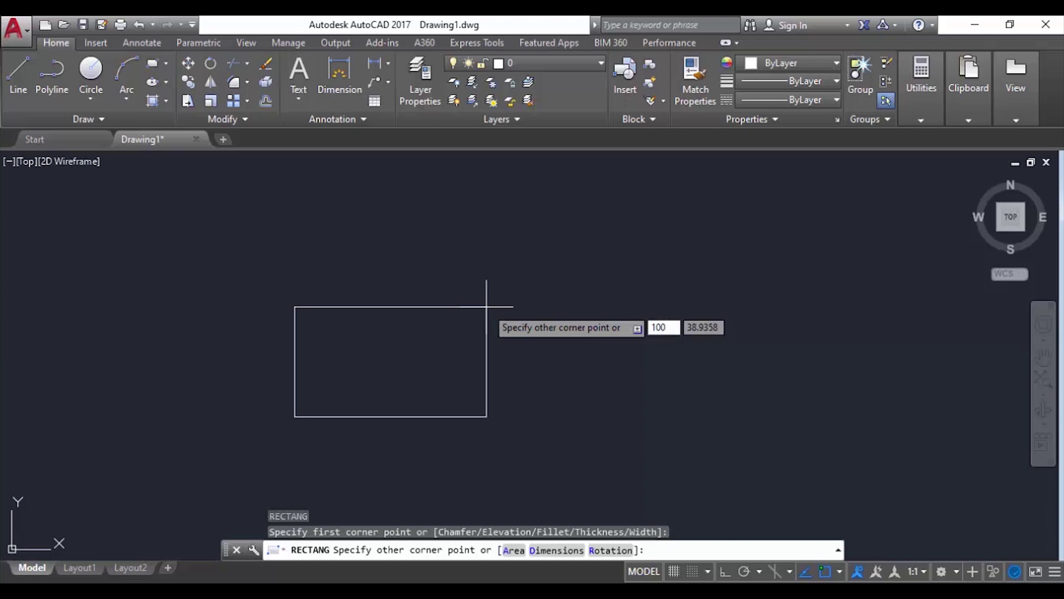
key("Tab")
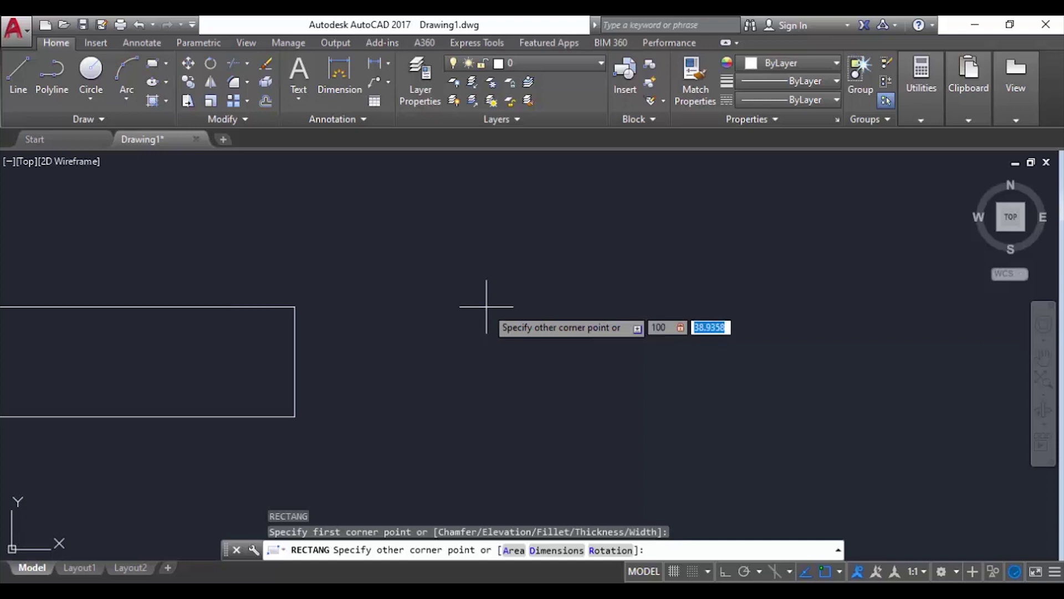
type("50")
key("Return")
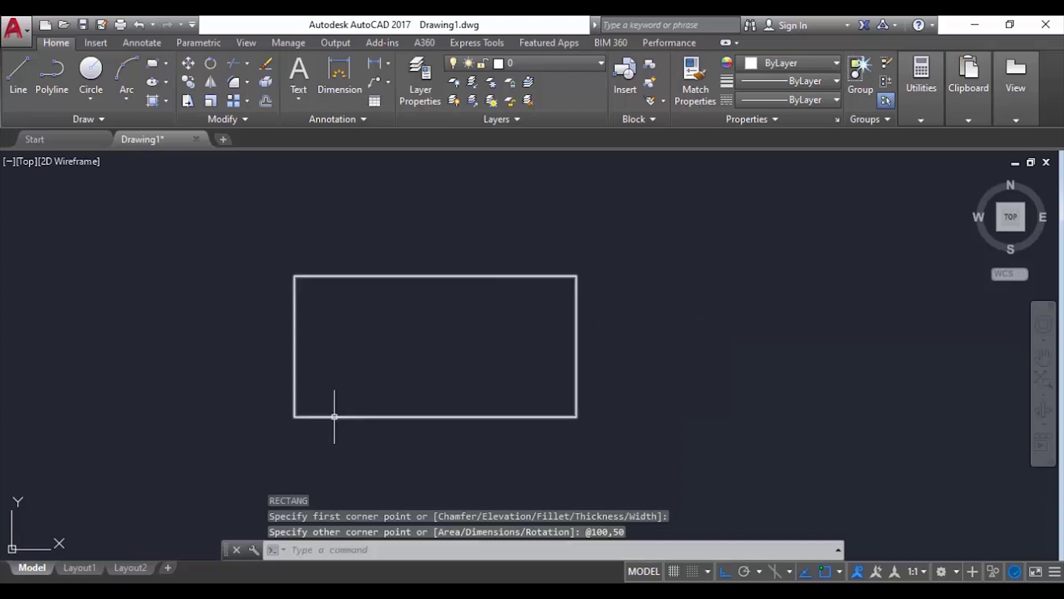
Measure the lengths of the rectangle's bottom edge and left edge with the Distance command
type("di")
key("Return")
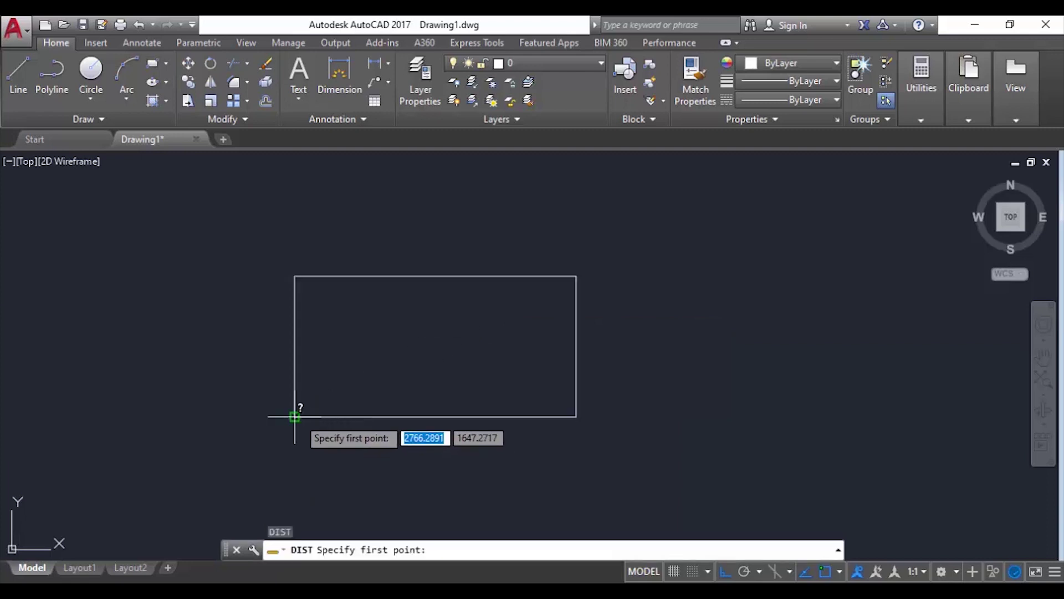
left_click(295, 416)
left_click(576, 416)
key("Return")
left_click(295, 416)
left_click(294, 276)
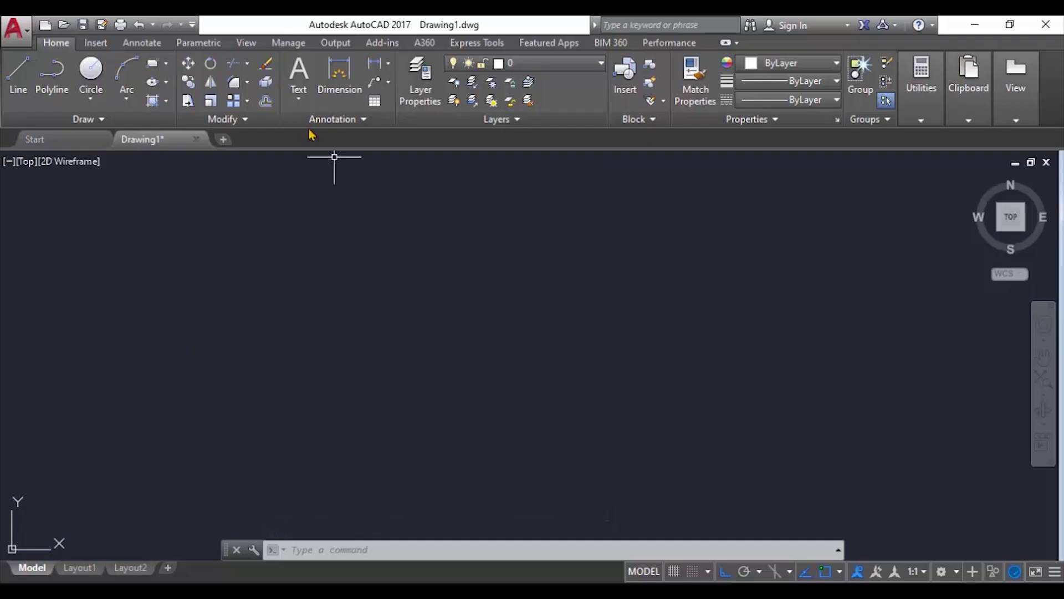
Create a wide multiline text box in the empty drawing area containing the text HAHAHAHA
left_click(302, 102)
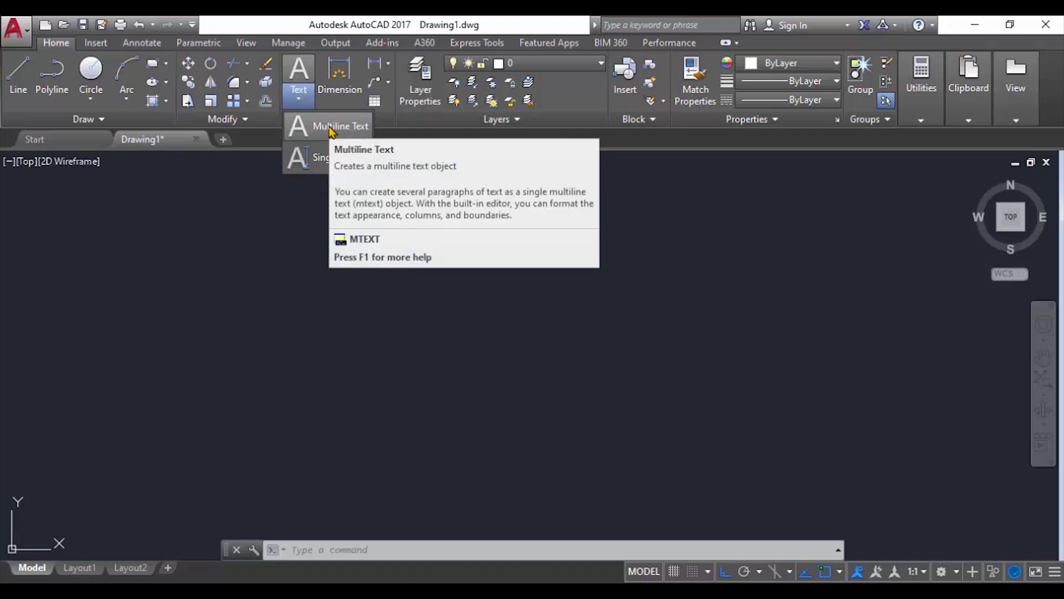
left_click(320, 159)
type("T")
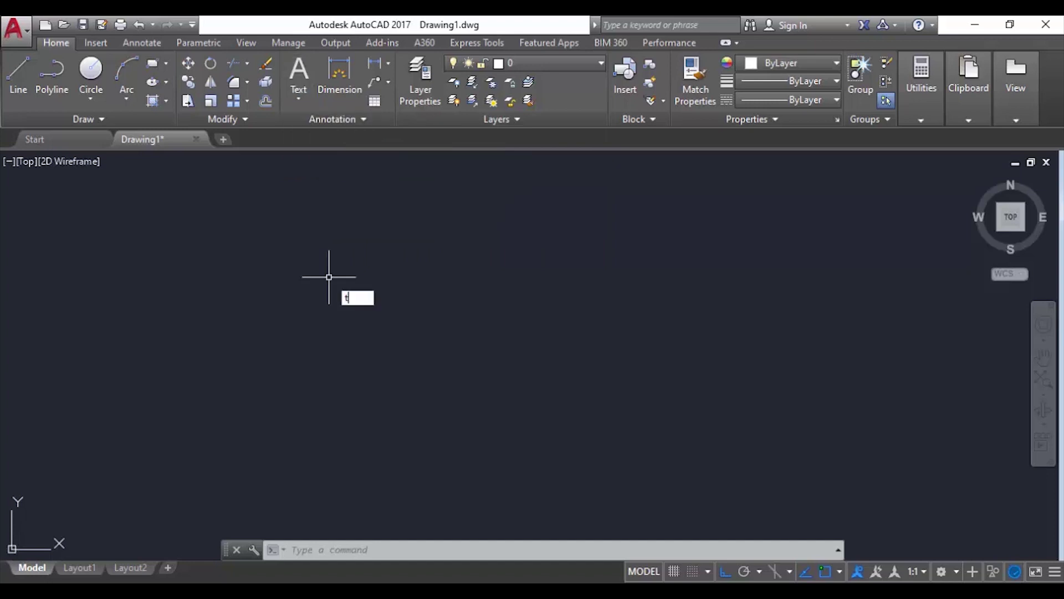
key("Return")
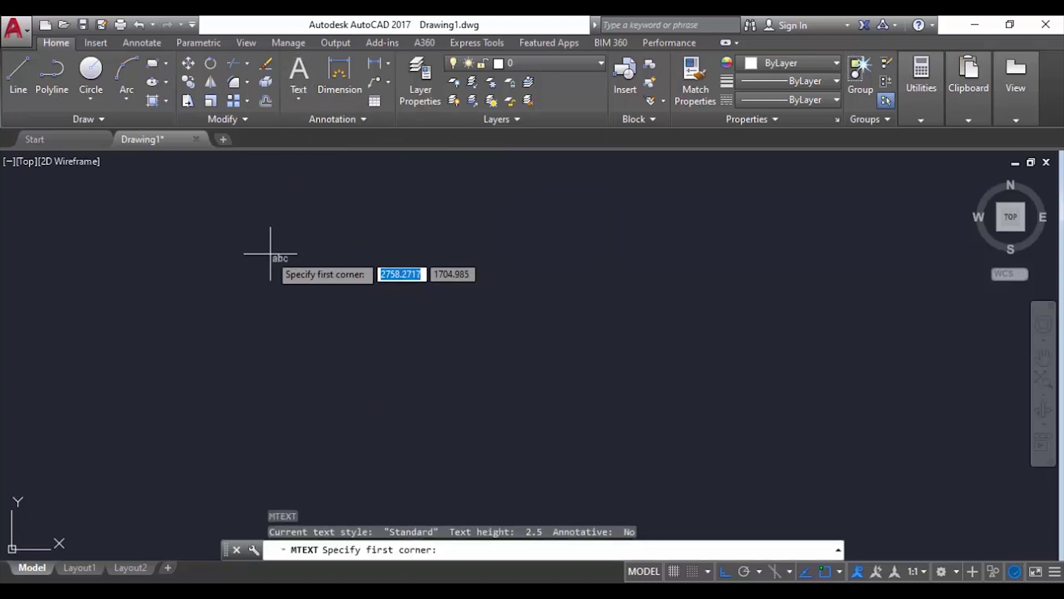
left_click(269, 254)
left_click(663, 326)
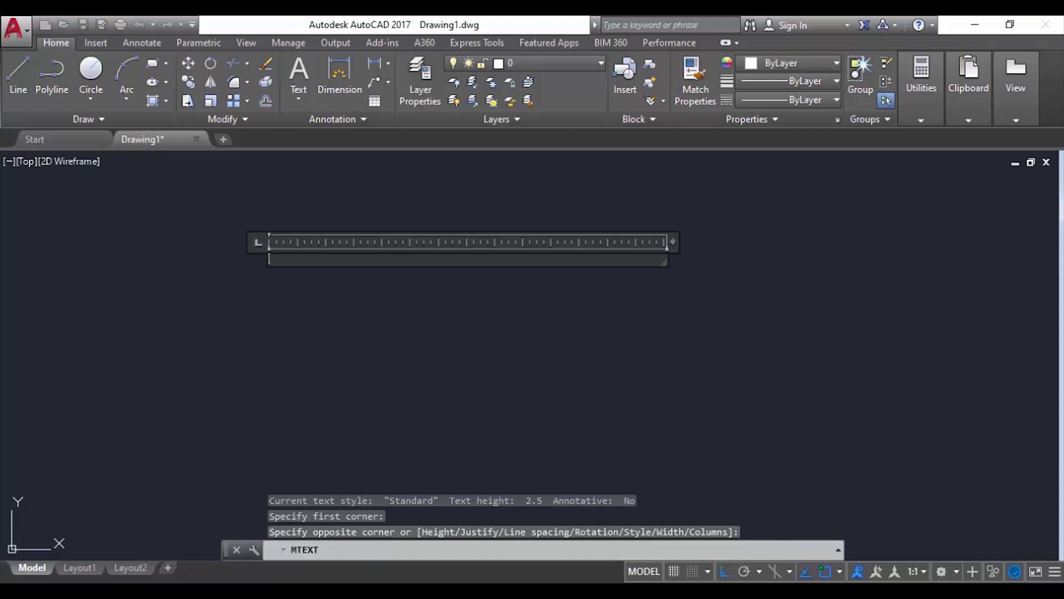
type("HAHAHAHA")
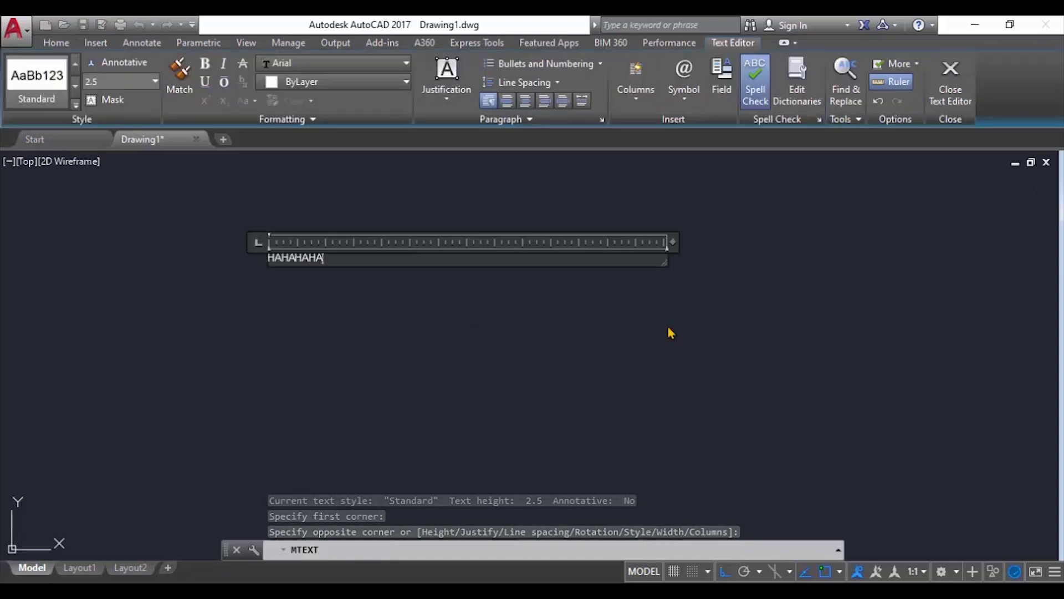
Select the HAHAHAHA text, review its height, font, colour and justification options, and close the text editor
left_click_drag(326, 259, 283, 261)
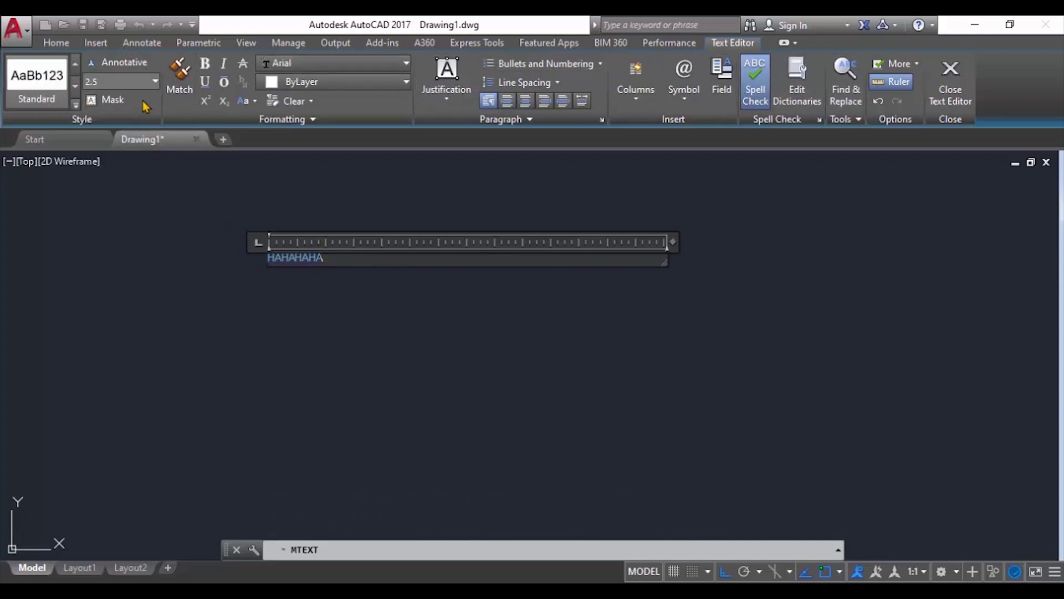
left_click(155, 82)
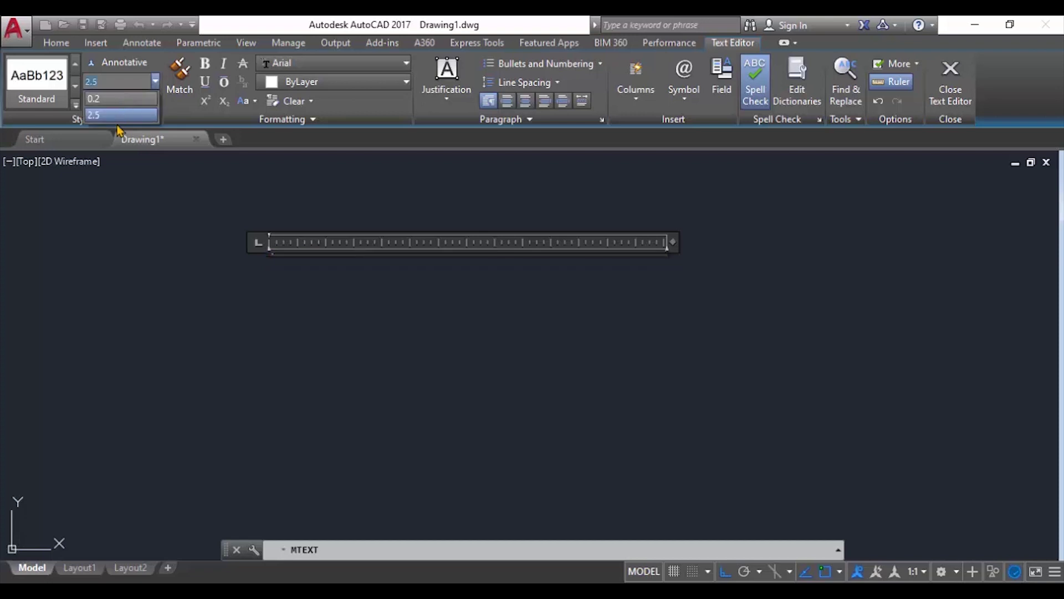
left_click(172, 118)
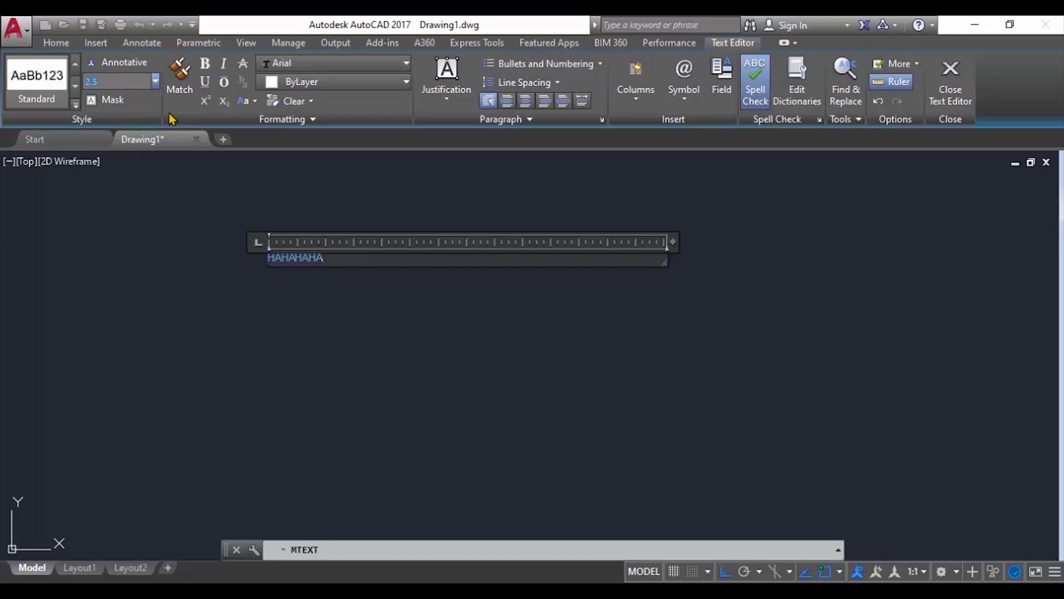
left_click(360, 64)
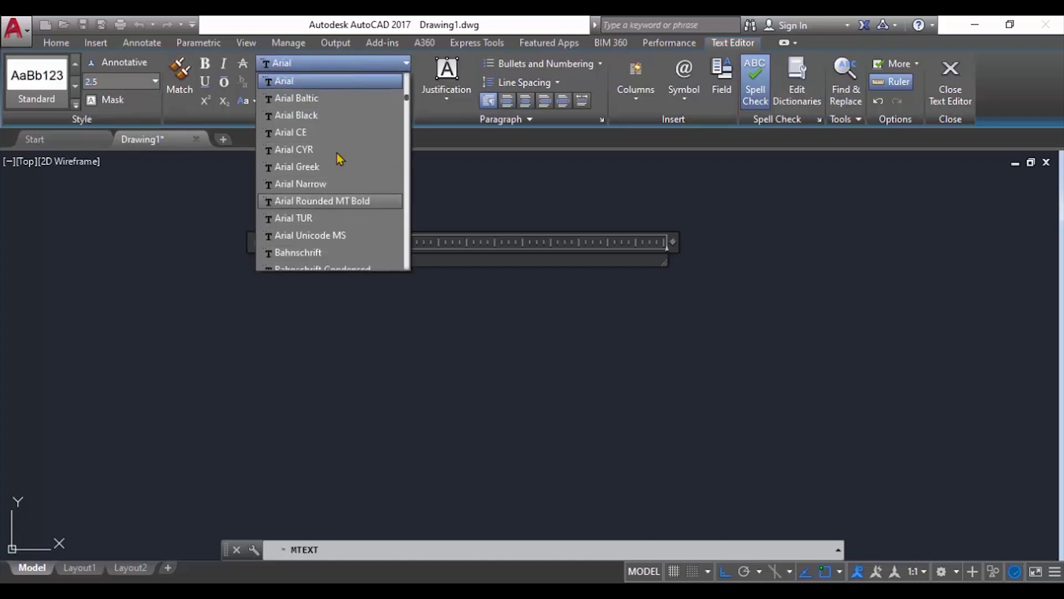
left_click(361, 68)
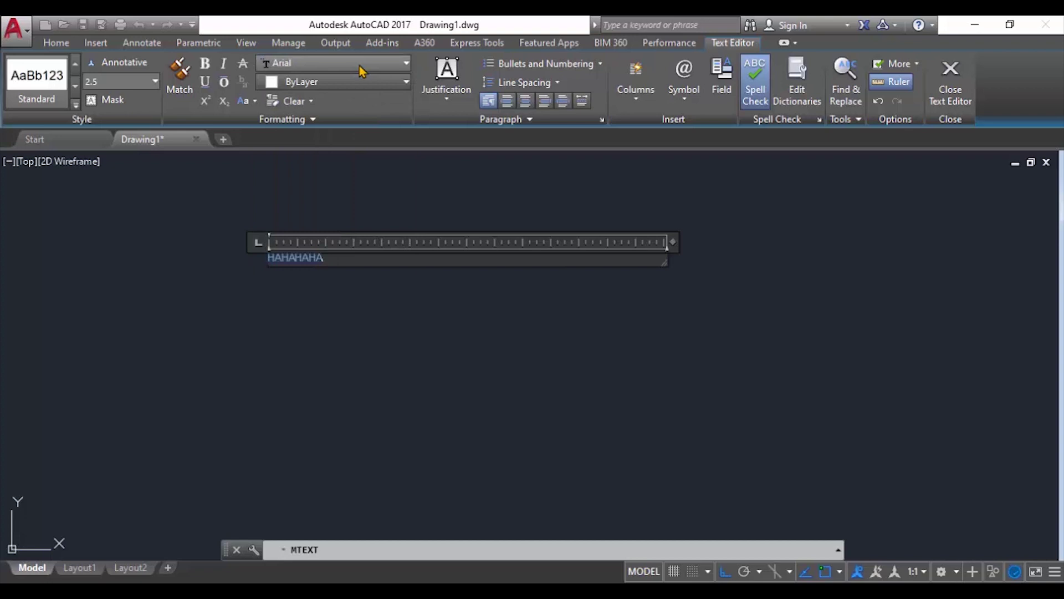
left_click(333, 89)
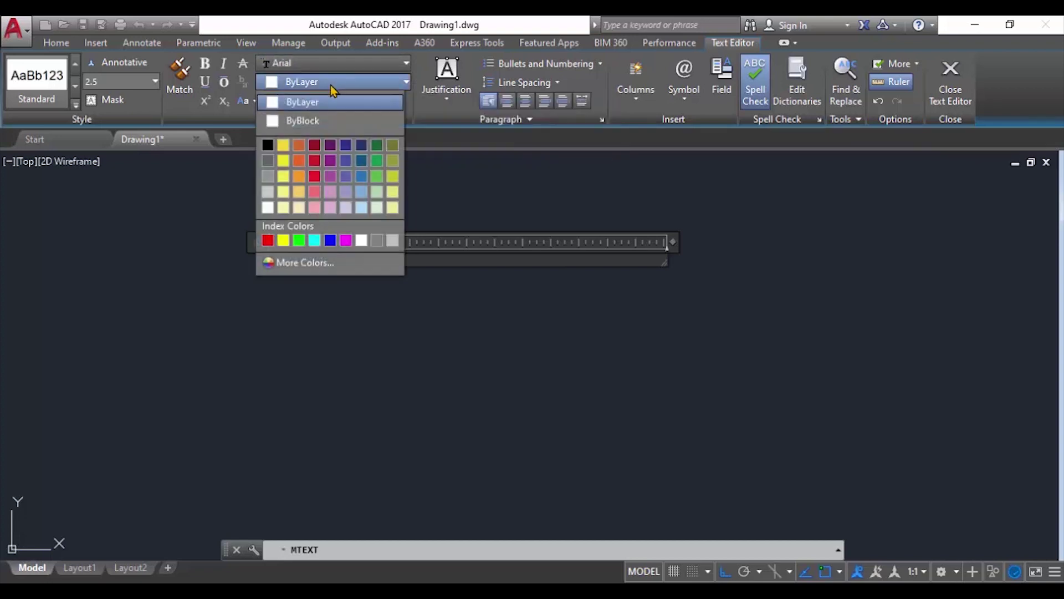
left_click(381, 87)
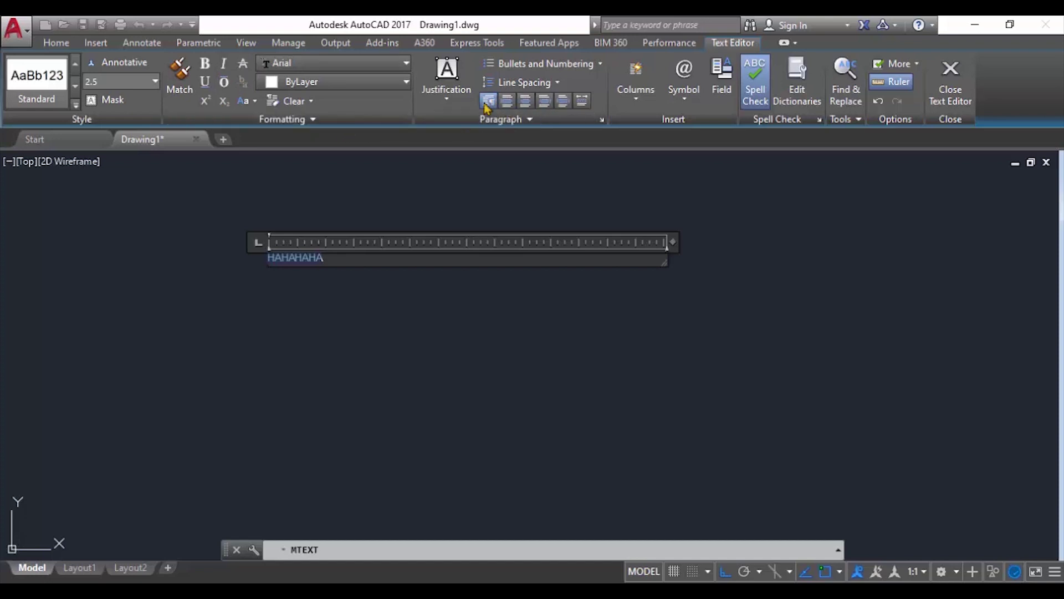
left_click(447, 102)
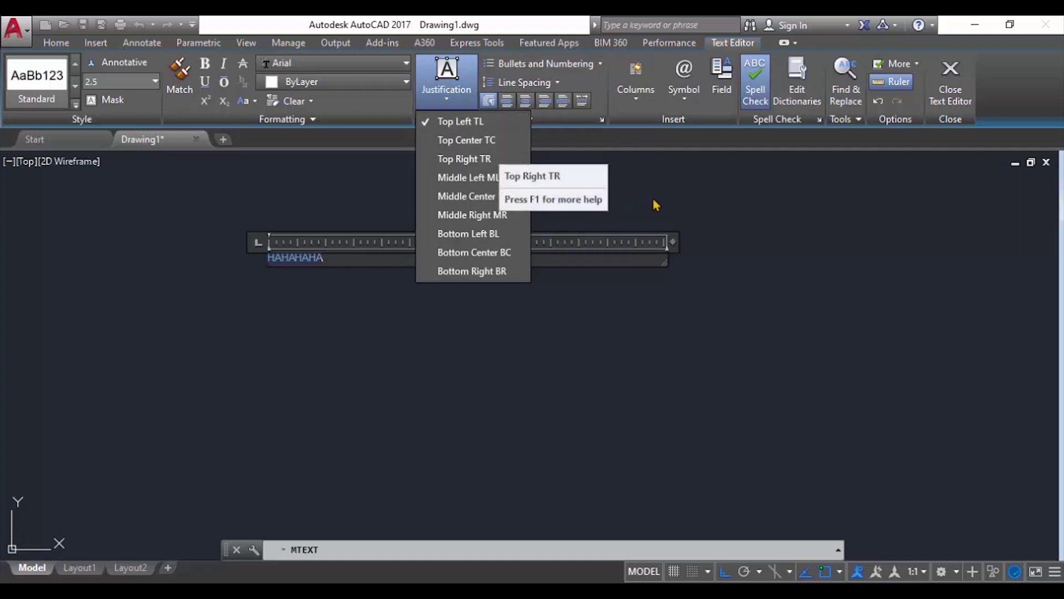
left_click(669, 207)
left_click(601, 205)
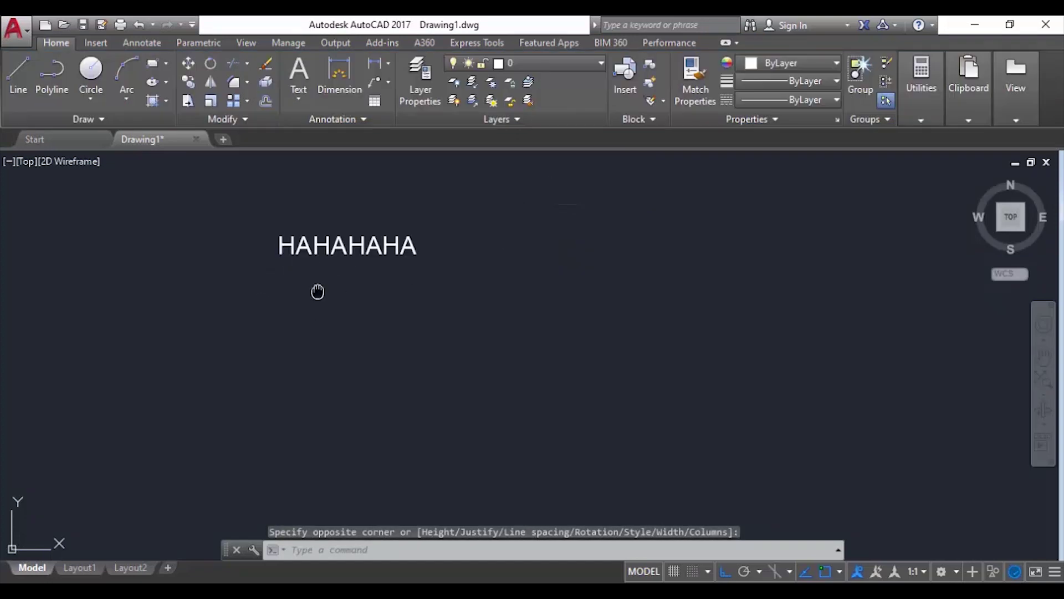
Turn Ortho off and move the HAHAHAHA text about 18 units straight down by its location grip
middle_click_drag(316, 292, 347, 328)
left_click(395, 365)
left_click(368, 161)
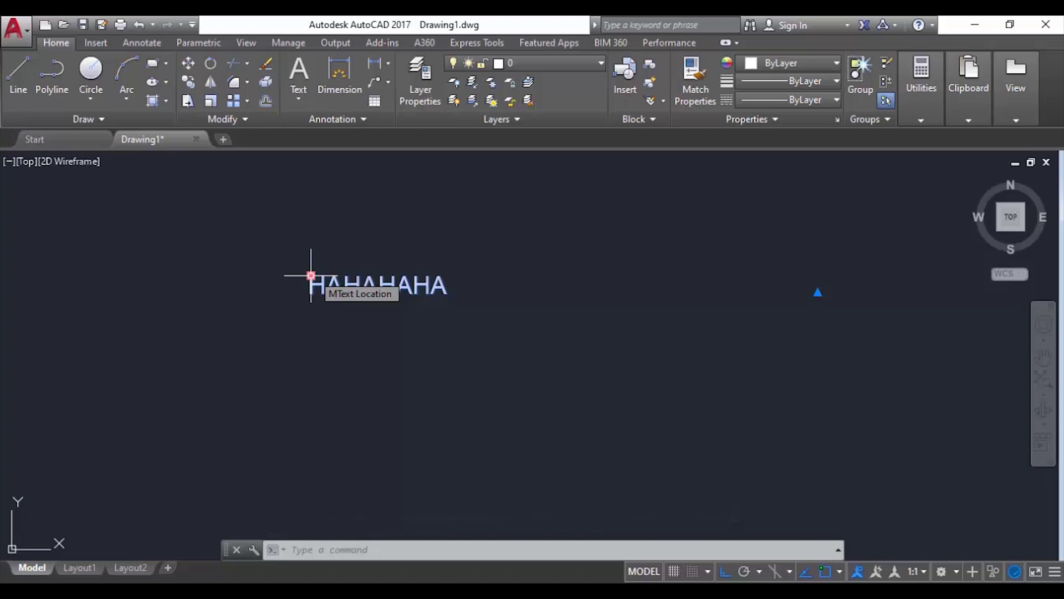
left_click(311, 276)
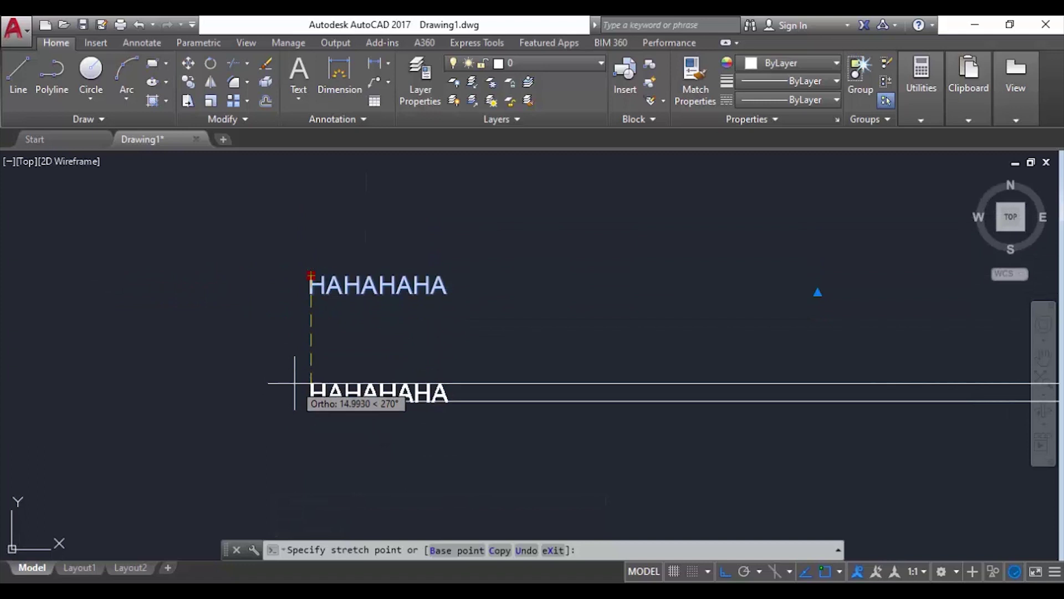
key("F8")
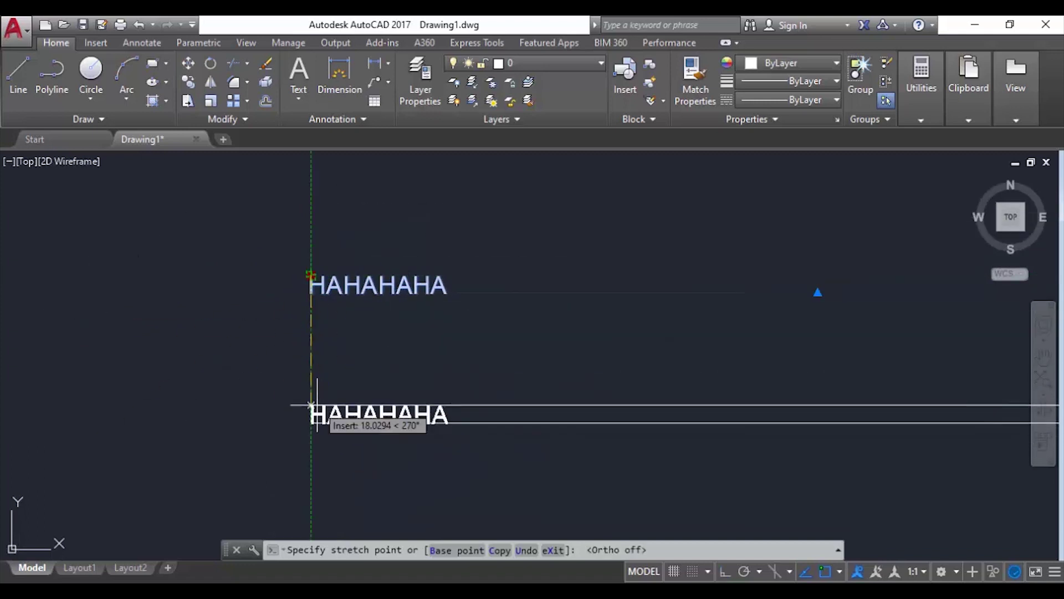
left_click(310, 406)
Draw a wide rectangle above the HAHAHAHA text by picking two opposite corners
type("rec")
key("Return")
left_click(327, 219)
left_click(663, 324)
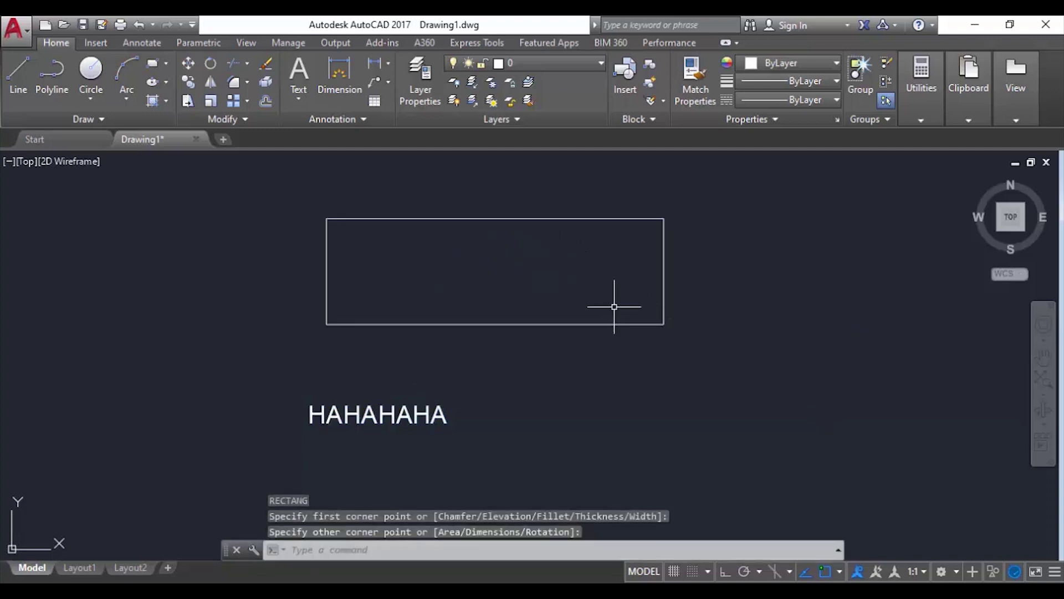
Draw a diagonal line from the rectangle's lower-left corner to its upper-right corner
type("l")
key("Return")
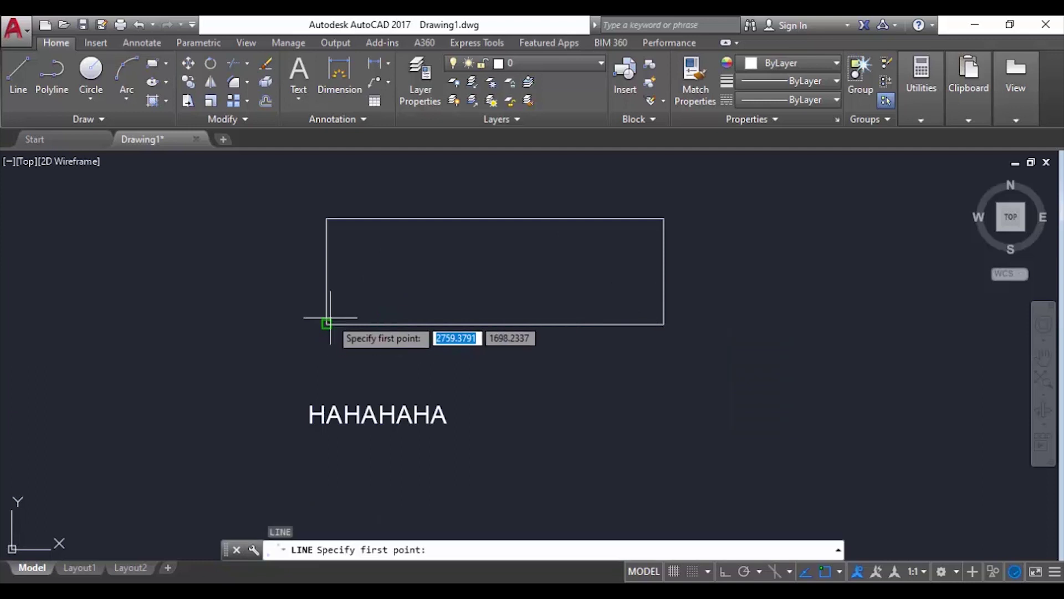
left_click(327, 323)
left_click(659, 219)
key("Return")
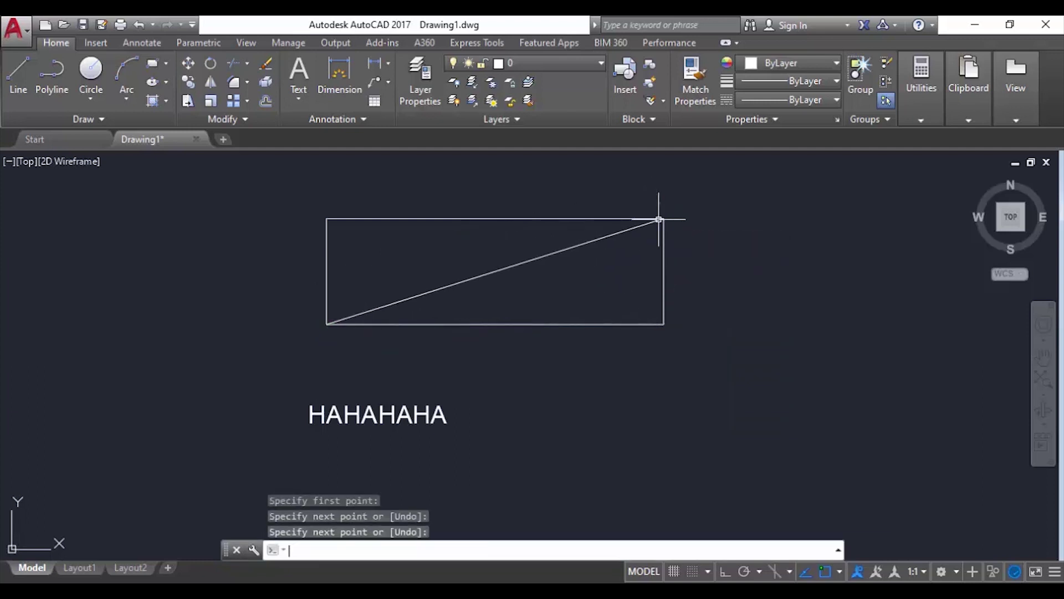
Change the justification of the HAHAHAHA text to Middle Center and close the text editor
left_click(555, 358)
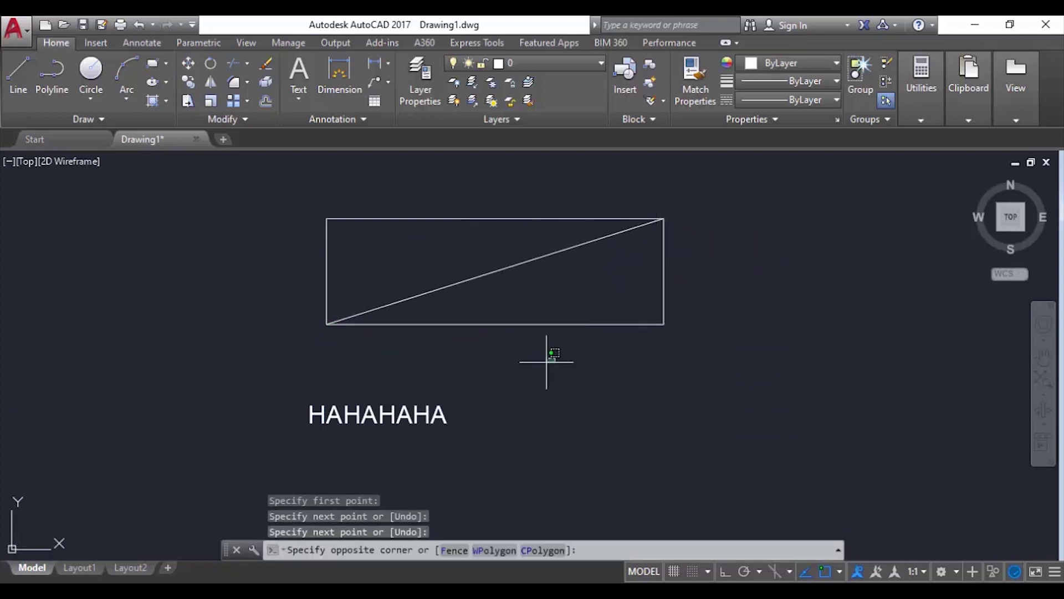
left_click(391, 442)
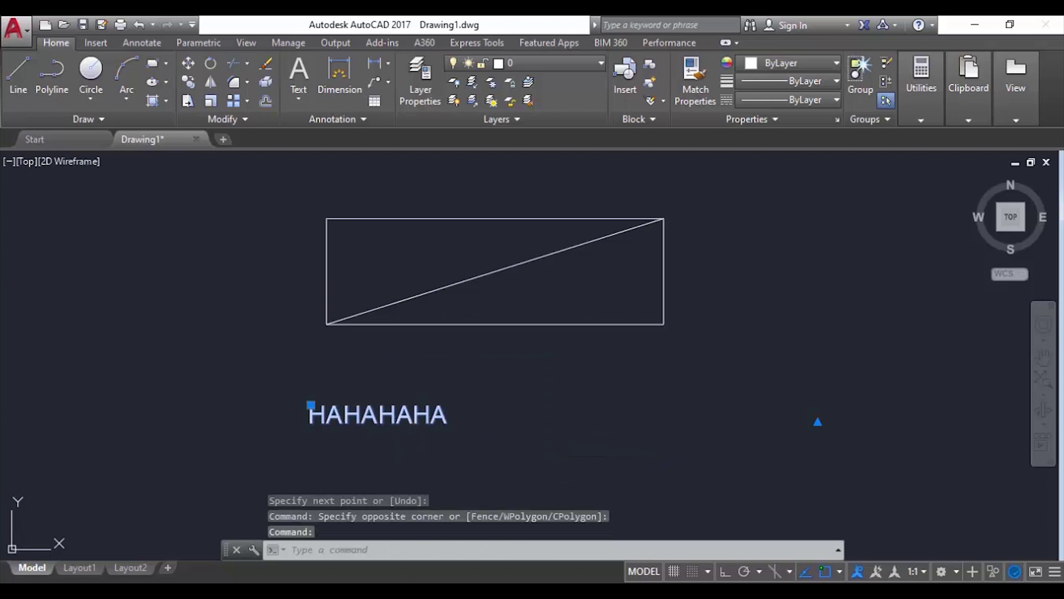
double_click(388, 414)
left_click_drag(448, 416, 265, 439)
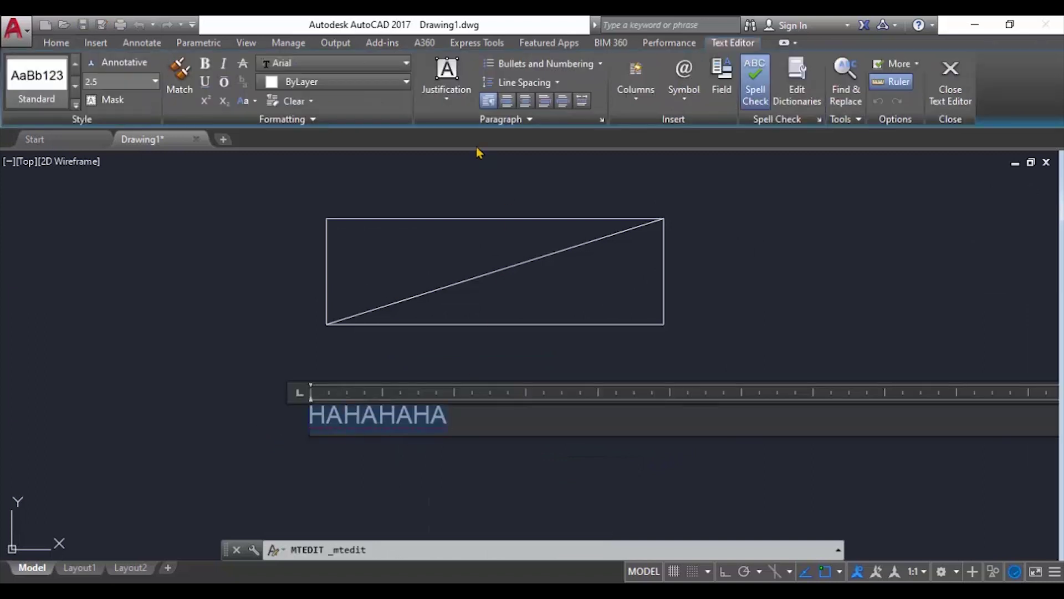
left_click(447, 94)
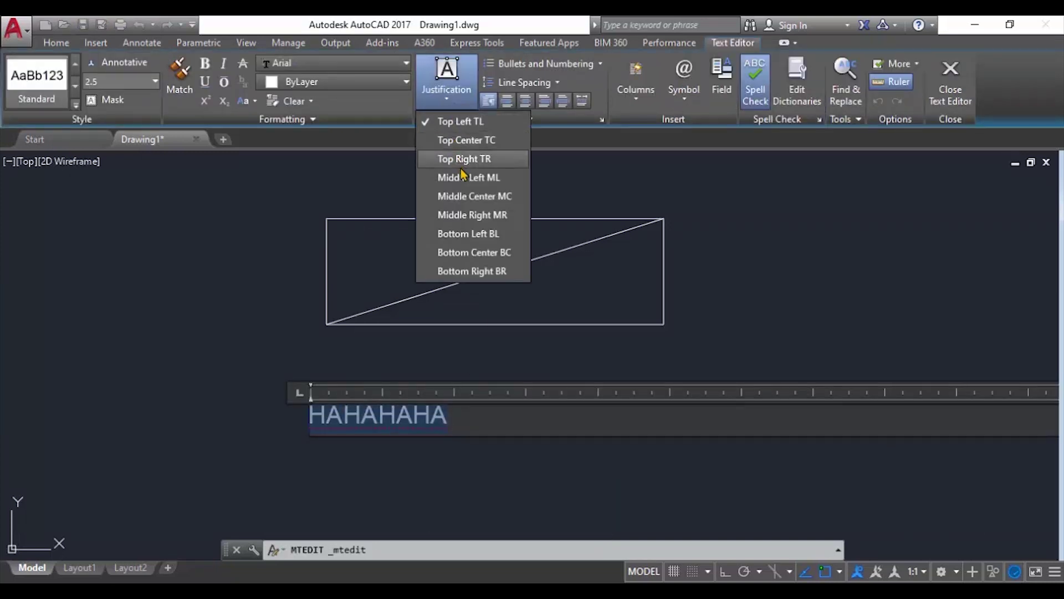
left_click(467, 197)
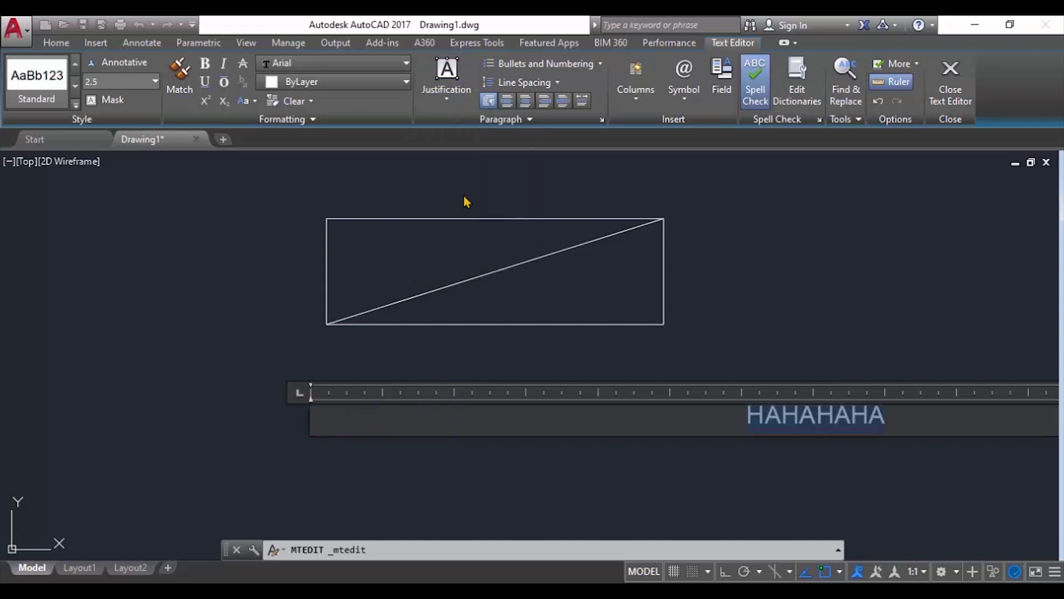
left_click(700, 478)
Move the HAHAHAHA text by its centre grip onto the midpoint of the rectangle's diagonal
left_click(799, 475)
left_click(776, 328)
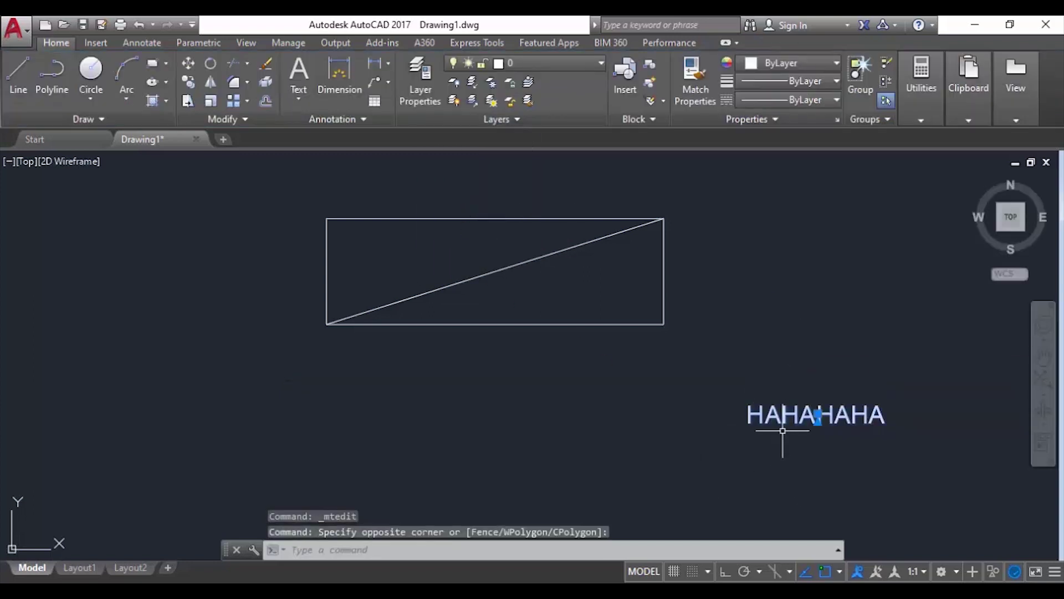
left_click(817, 414)
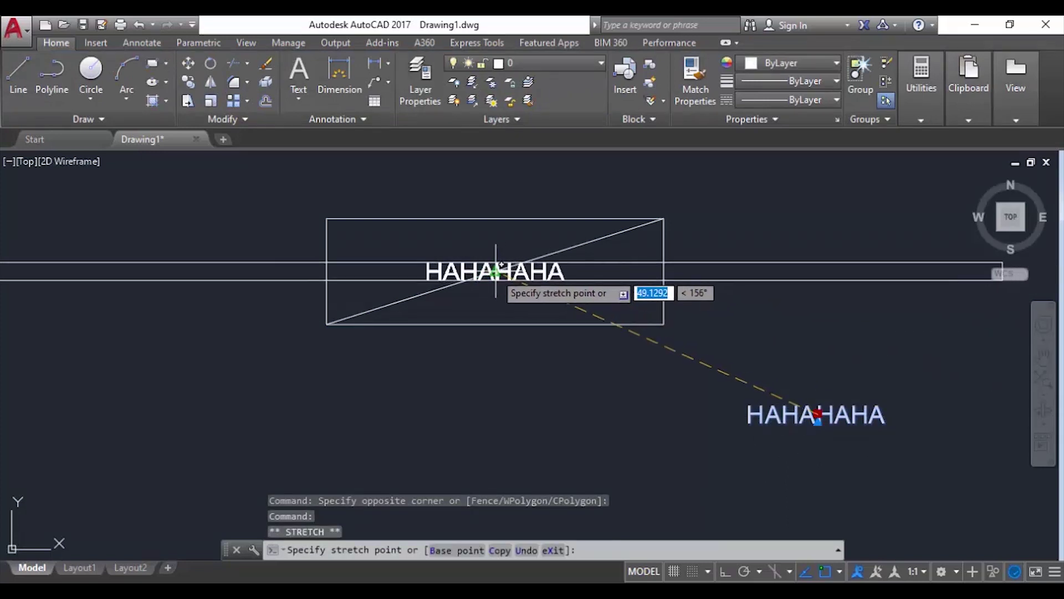
left_click(496, 272)
key("Escape")
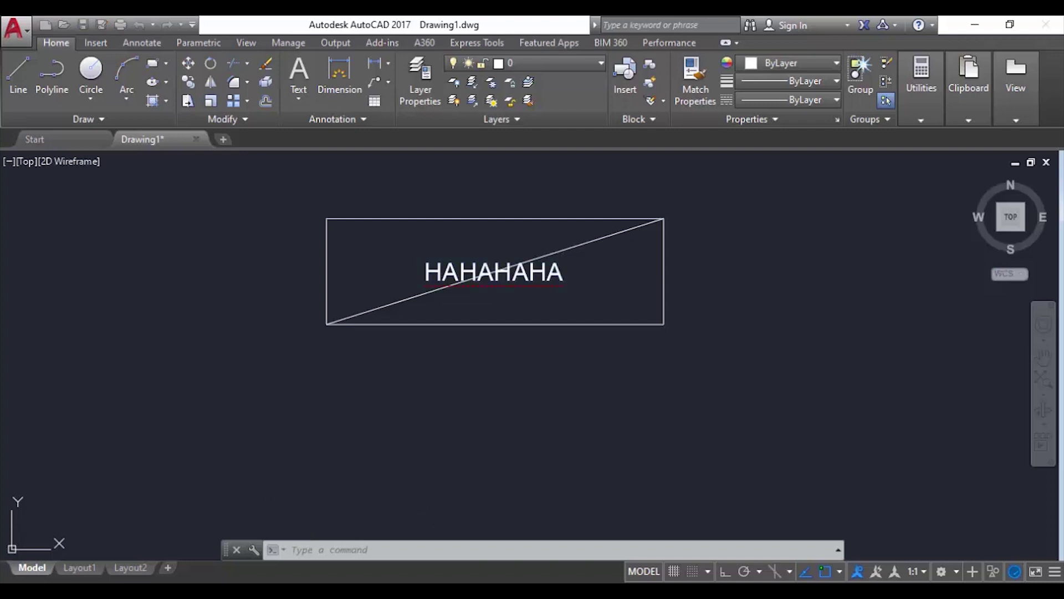
Edit the HAHAHAHA text, review the main and custom spelling dictionary settings, and close them unchanged
double_click(565, 274)
left_click_drag(566, 275, 418, 277)
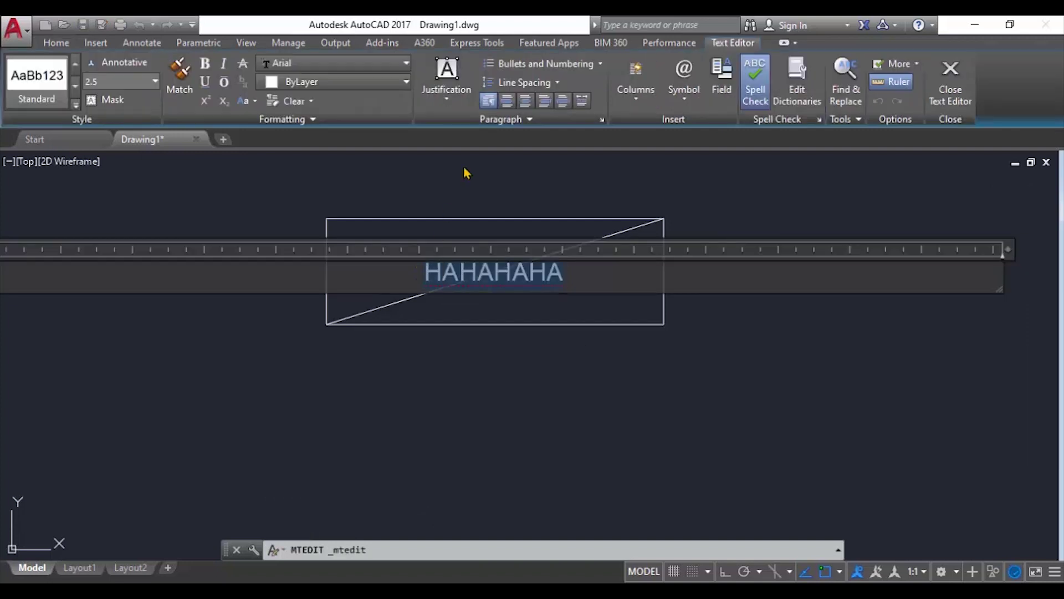
left_click(811, 105)
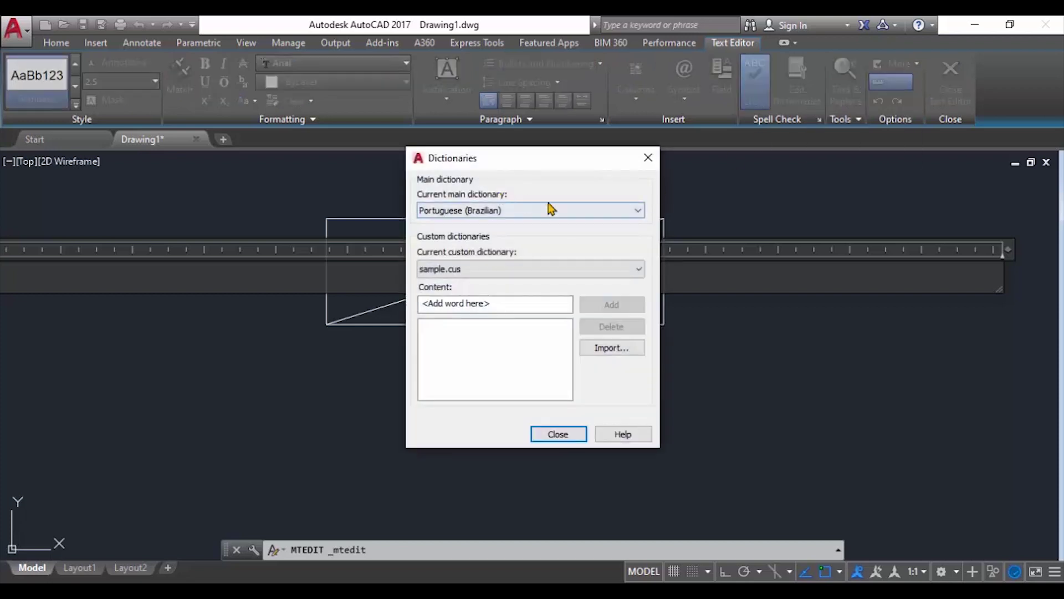
left_click(562, 435)
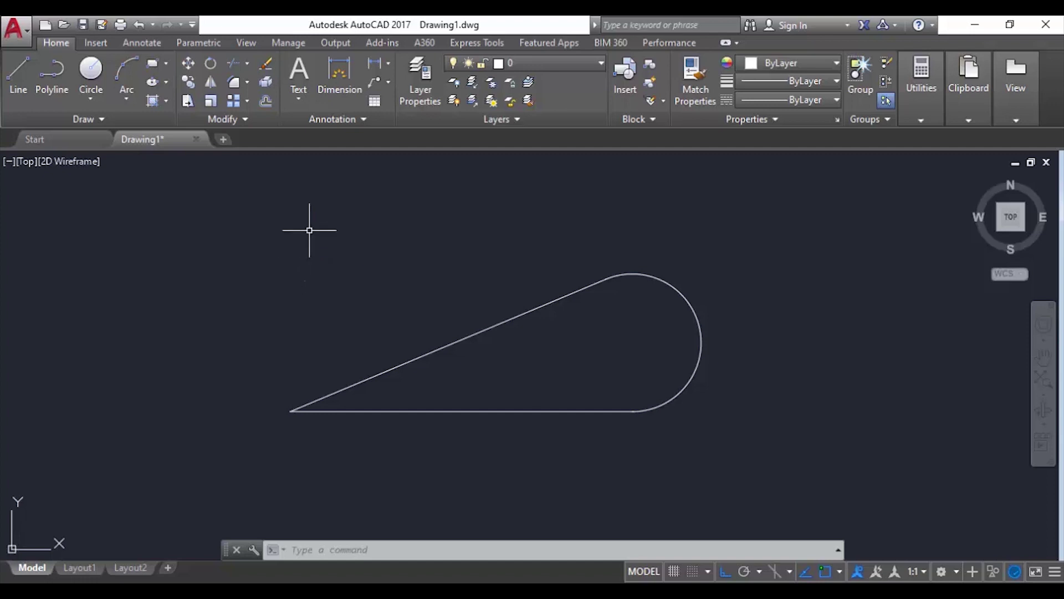
Add a linear dimension to the teardrop shape's horizontal bottom line and place it below the shape
left_click(389, 64)
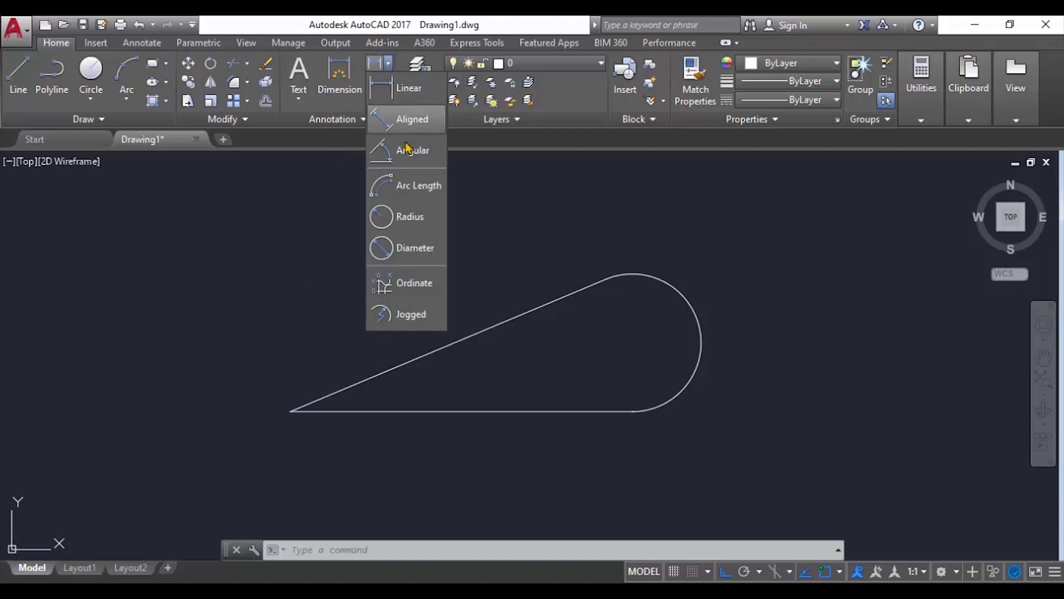
left_click(414, 99)
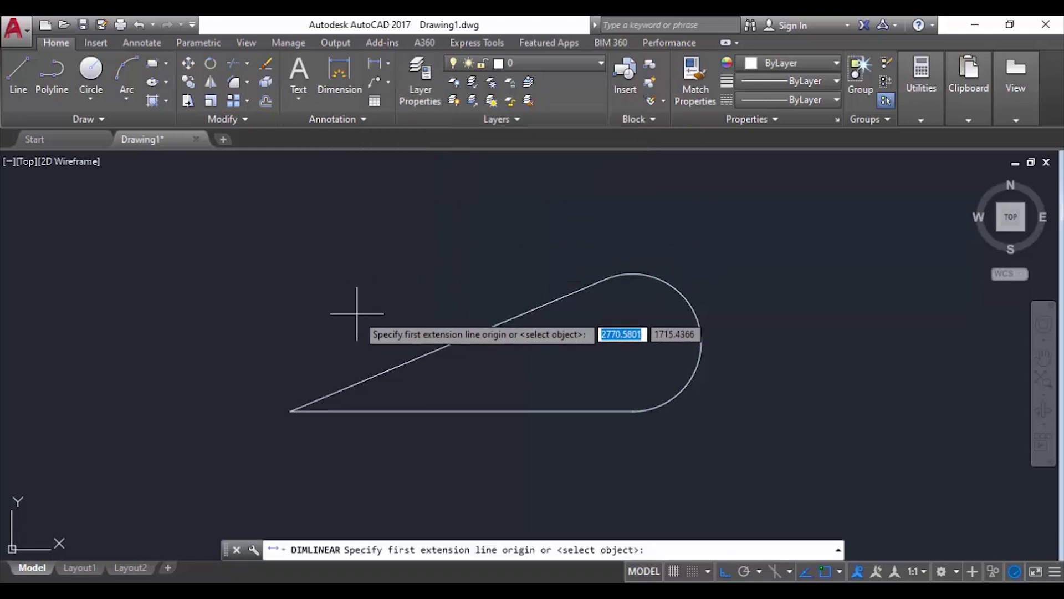
left_click(290, 410)
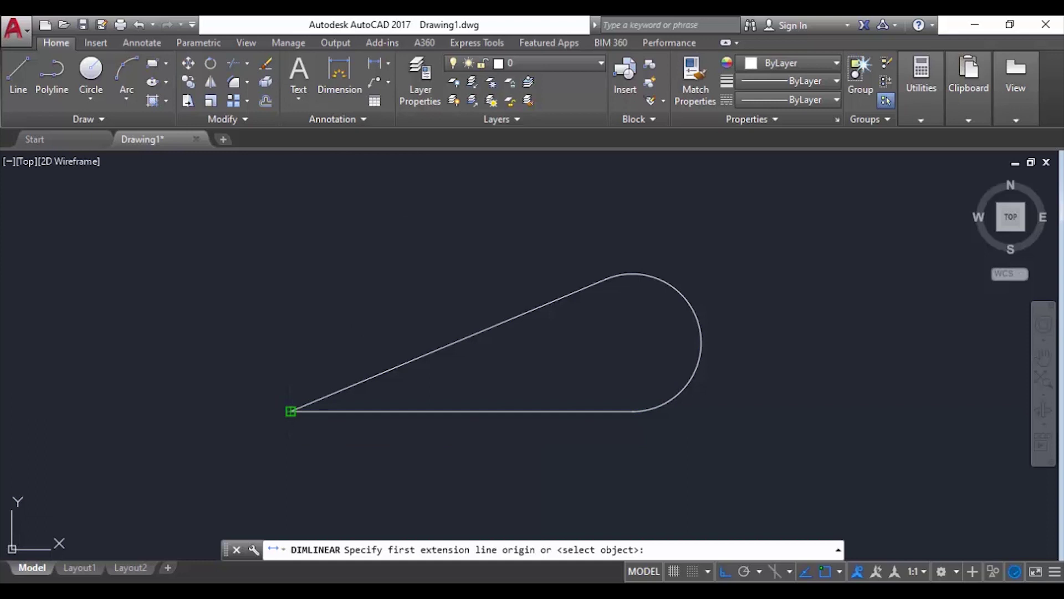
left_click(635, 411)
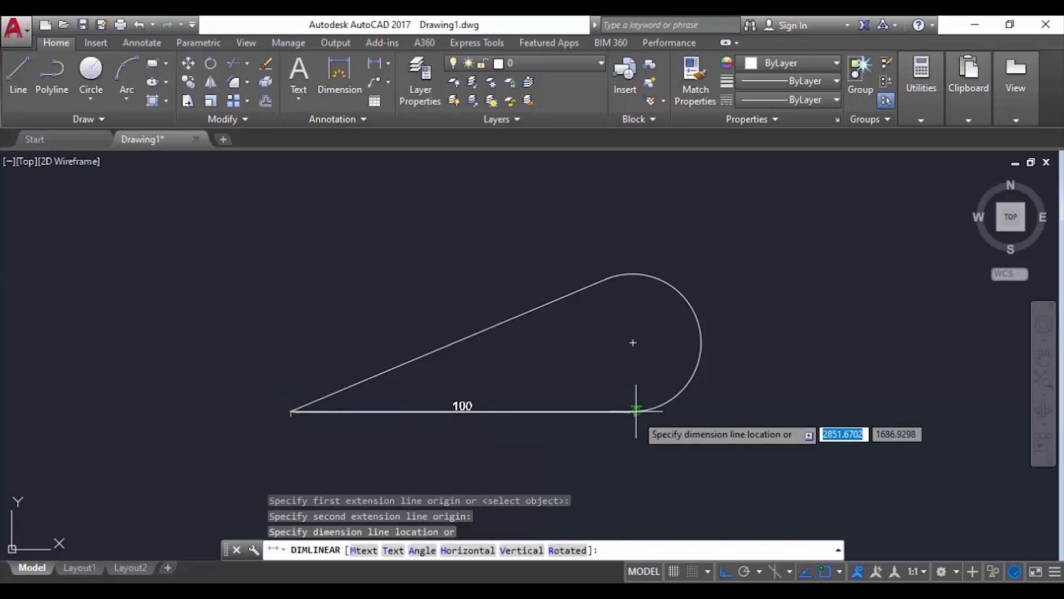
left_click(626, 465)
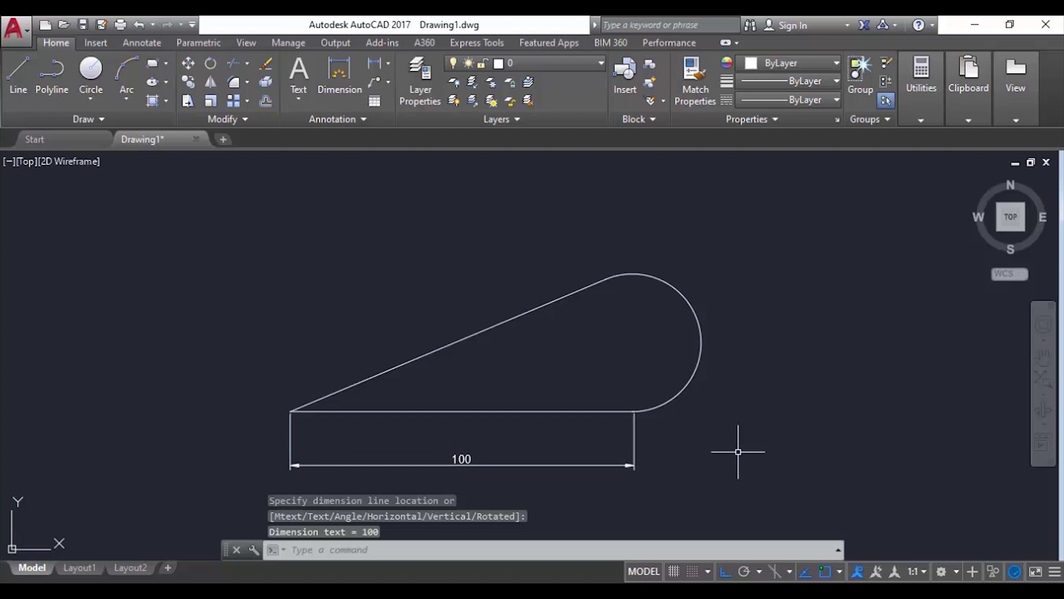
Add a vertical linear dimension between the sloped line's two endpoints, placed to the left of the shape
key("space")
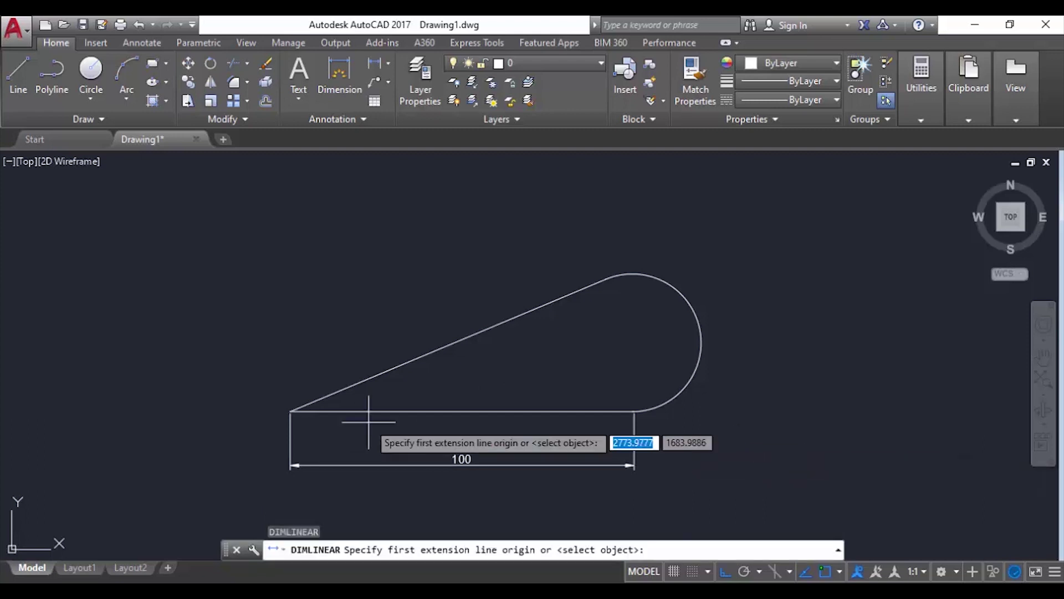
left_click(290, 411)
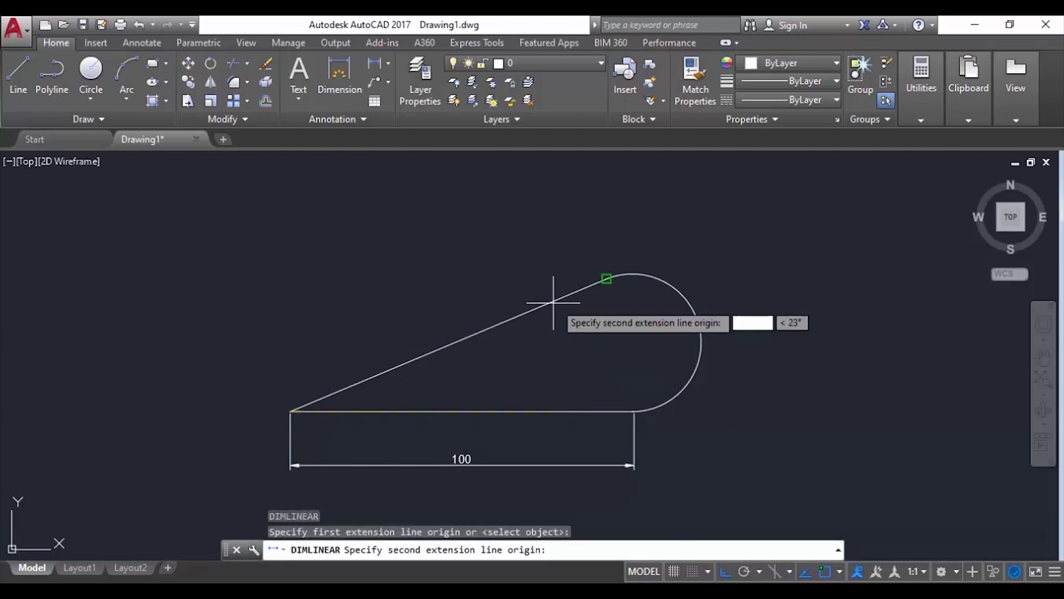
left_click(606, 279)
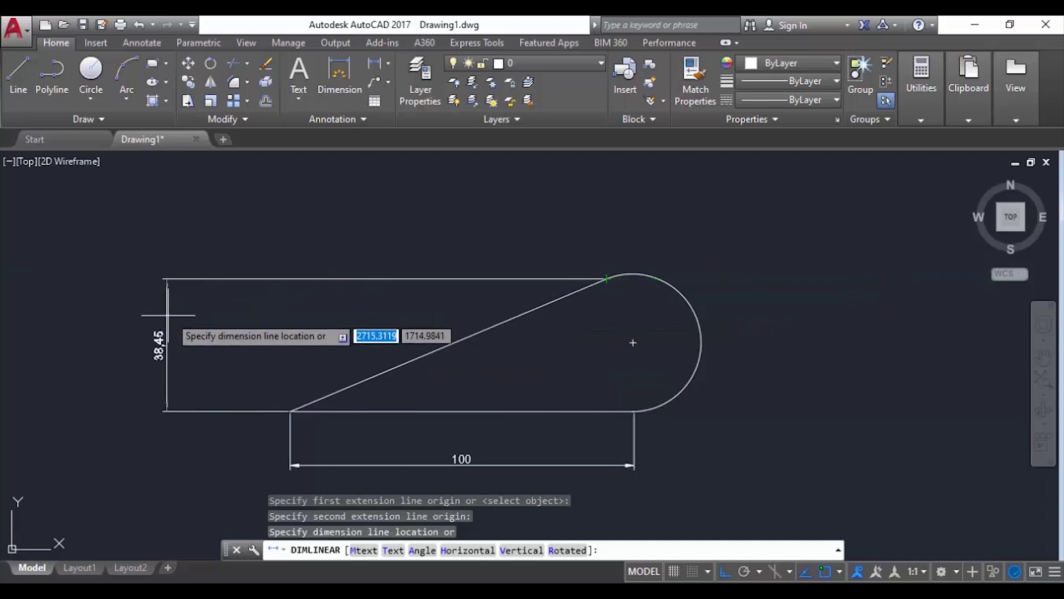
left_click(185, 318)
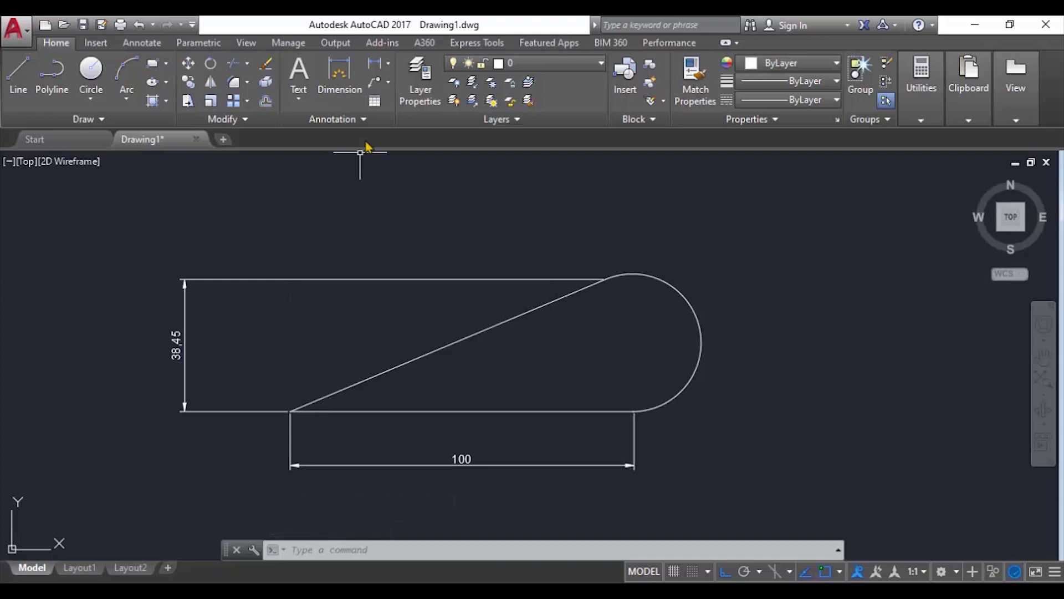
Add an aligned dimension between the sloped line's endpoints and place it above and parallel to the line
left_click(388, 62)
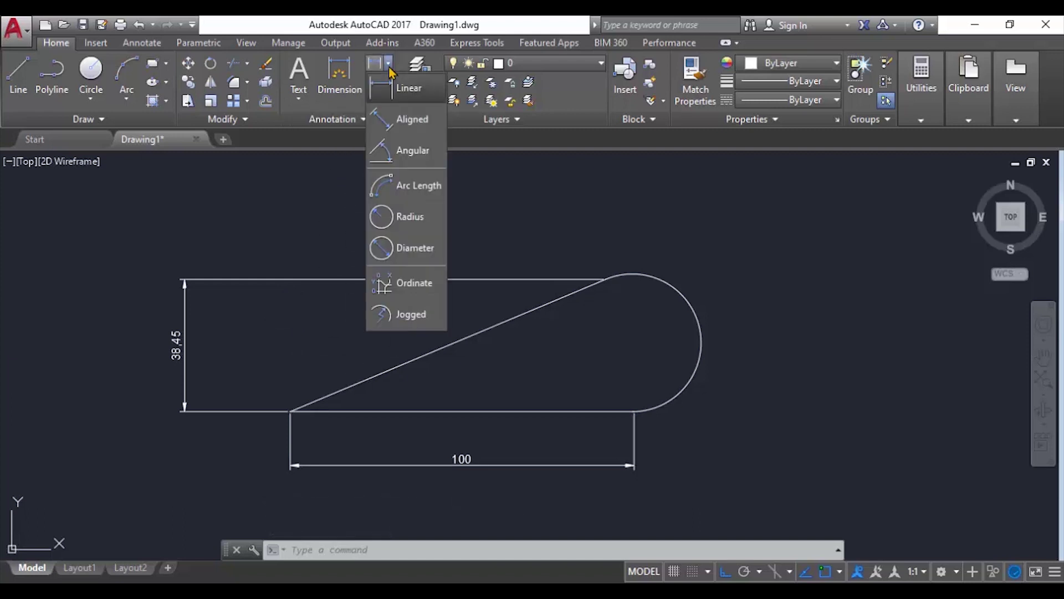
left_click(399, 123)
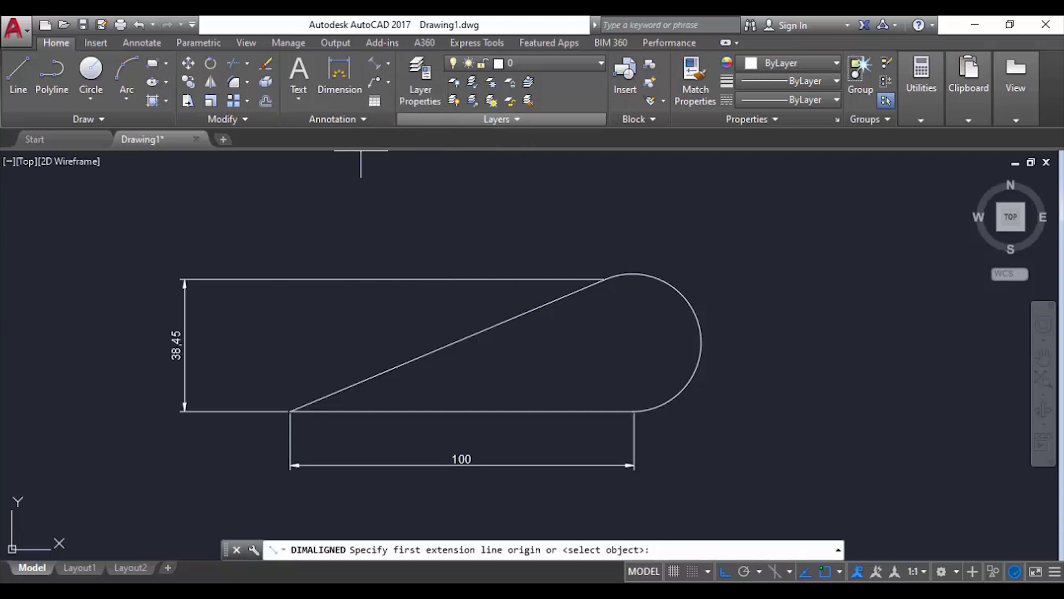
left_click(291, 411)
left_click(604, 279)
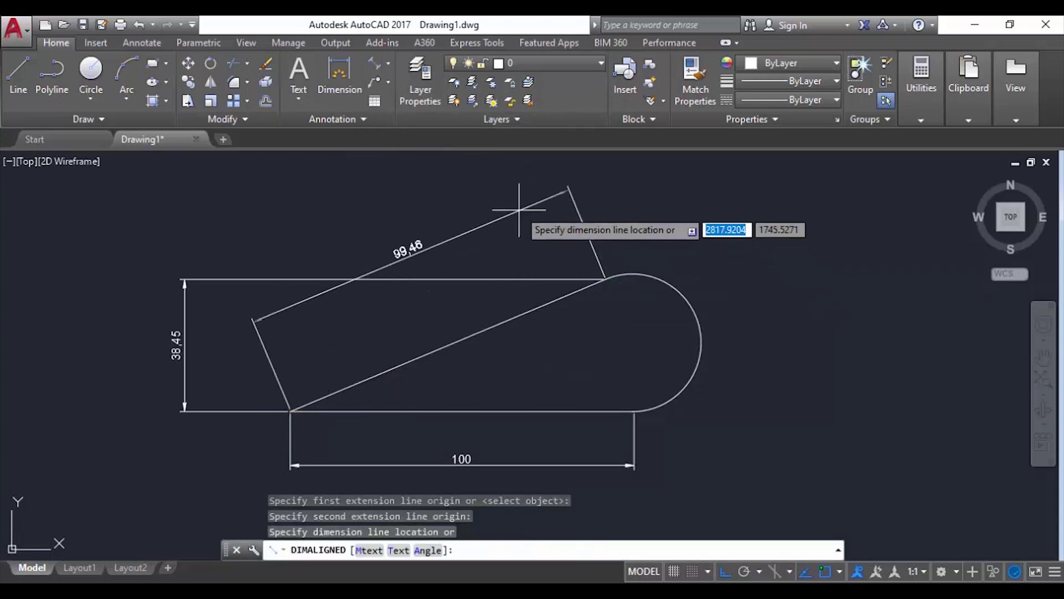
left_click(510, 200)
Add an angular dimension between the horizontal bottom line and the sloped line, placed inside the shape
middle_click_drag(547, 277, 454, 263)
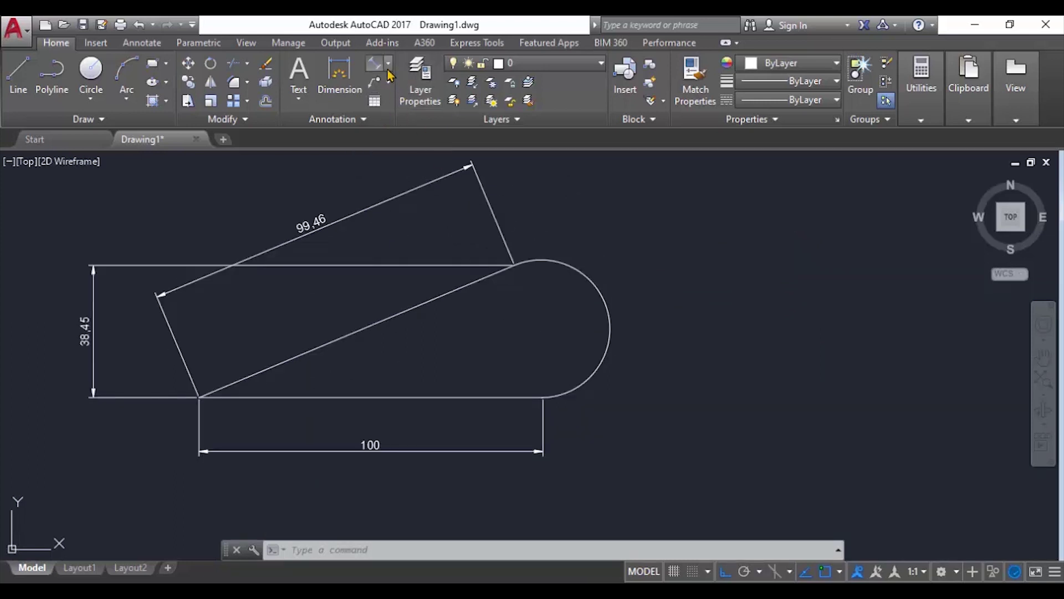
left_click(388, 69)
left_click(407, 152)
left_click(277, 397)
left_click(280, 363)
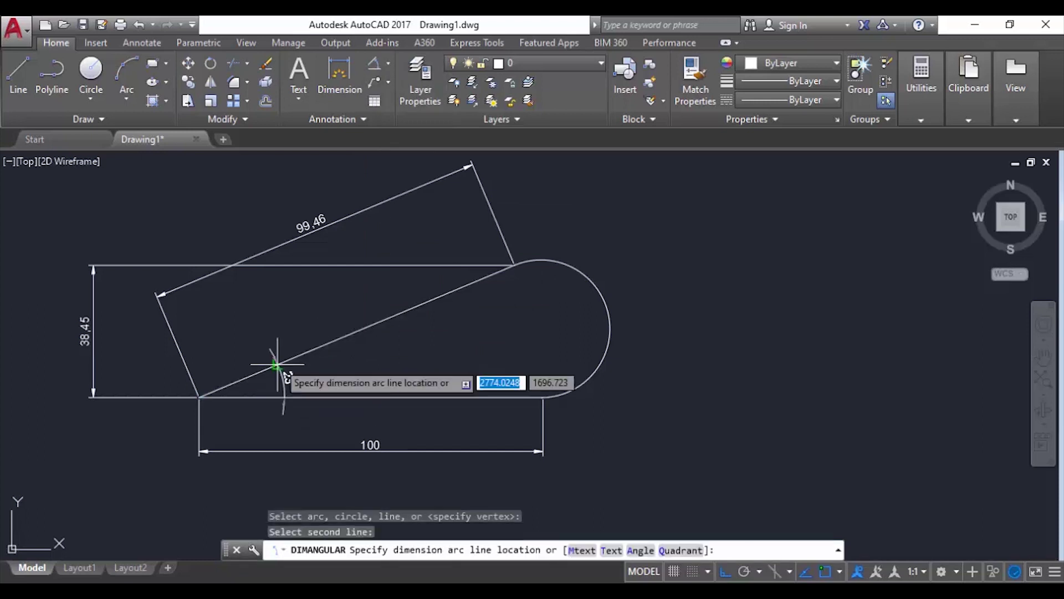
left_click(341, 370)
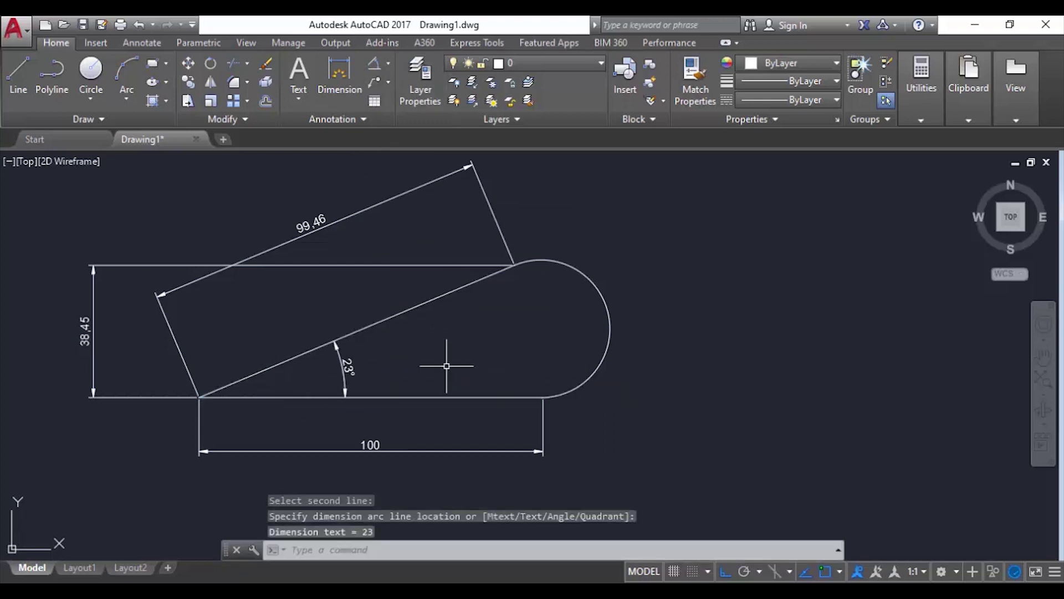
Add an arc length dimension to the shape's rounded end and place it outside the arc
left_click(388, 64)
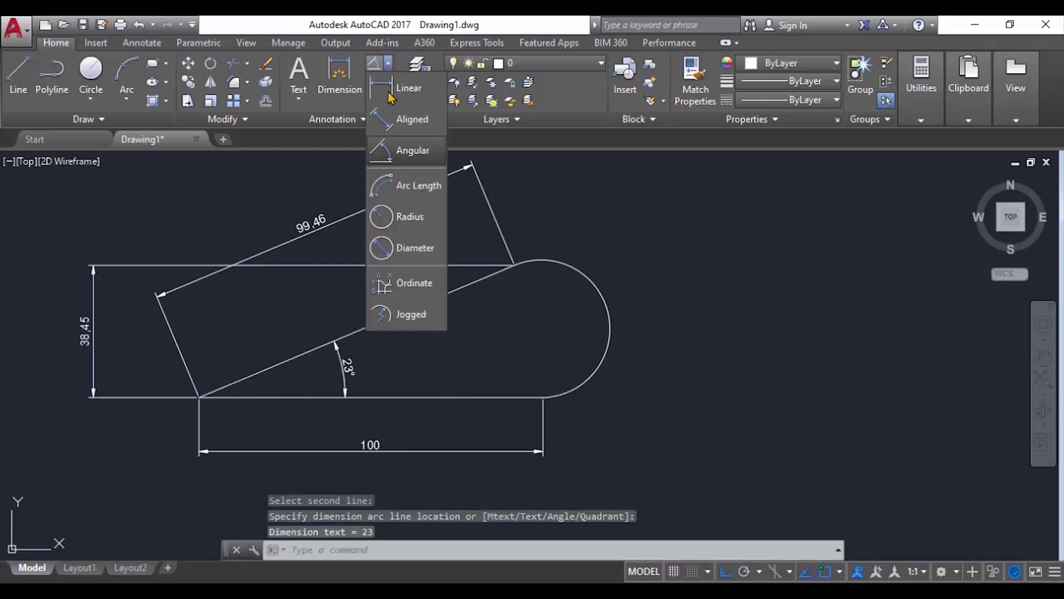
left_click(403, 188)
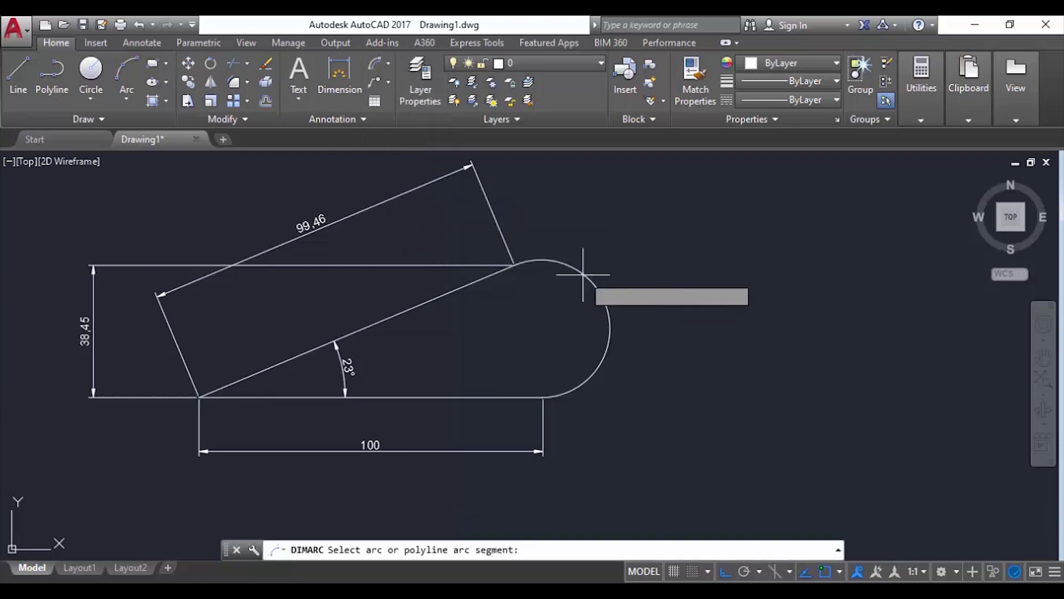
left_click(583, 274)
left_click(676, 249)
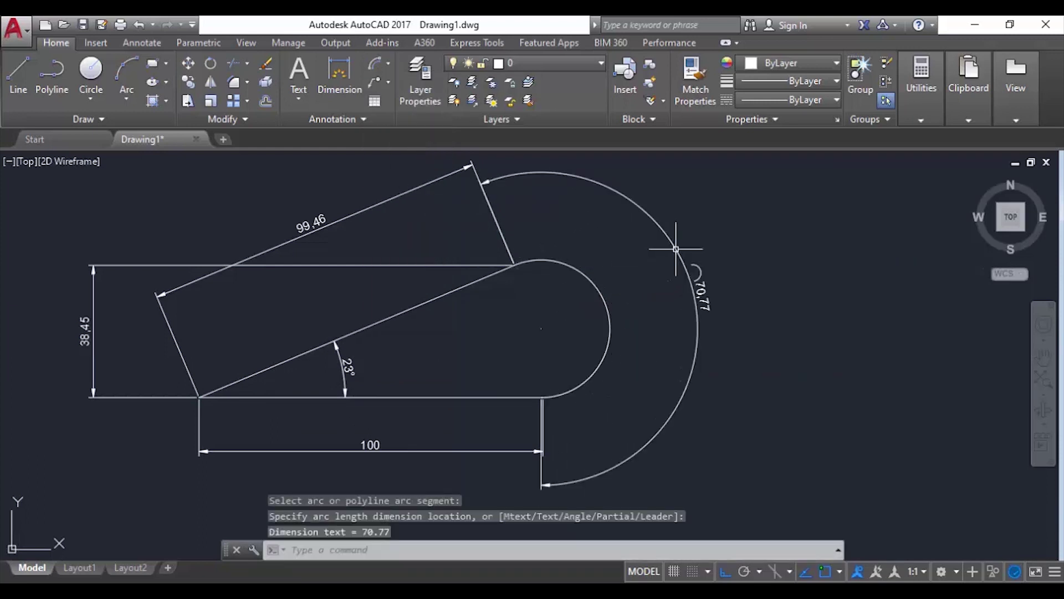
Add a radius dimension to the rounded end's arc and place its text inside the shape
left_click(388, 64)
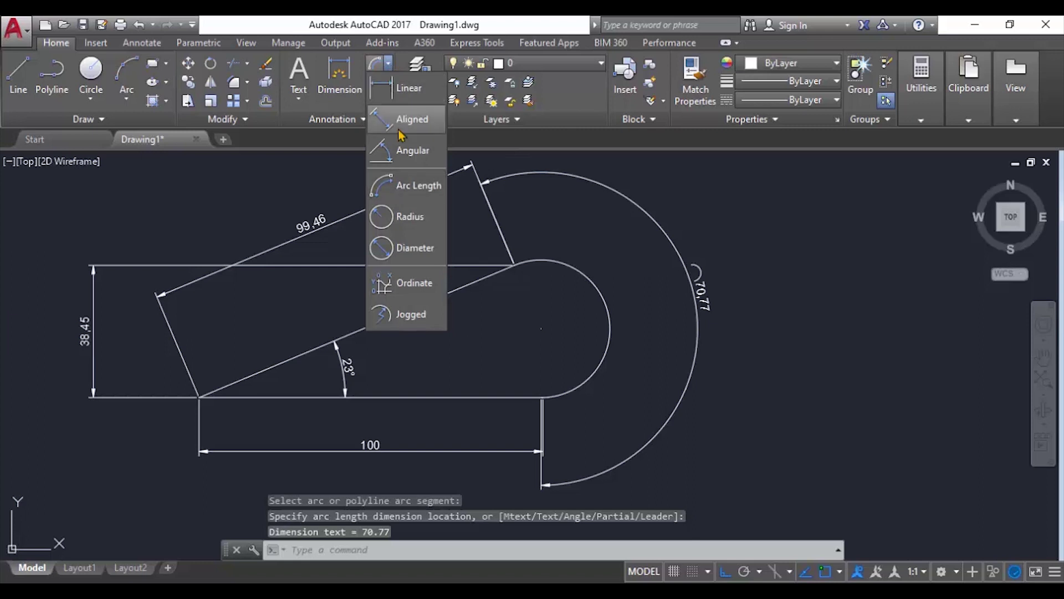
left_click(411, 217)
left_click(609, 326)
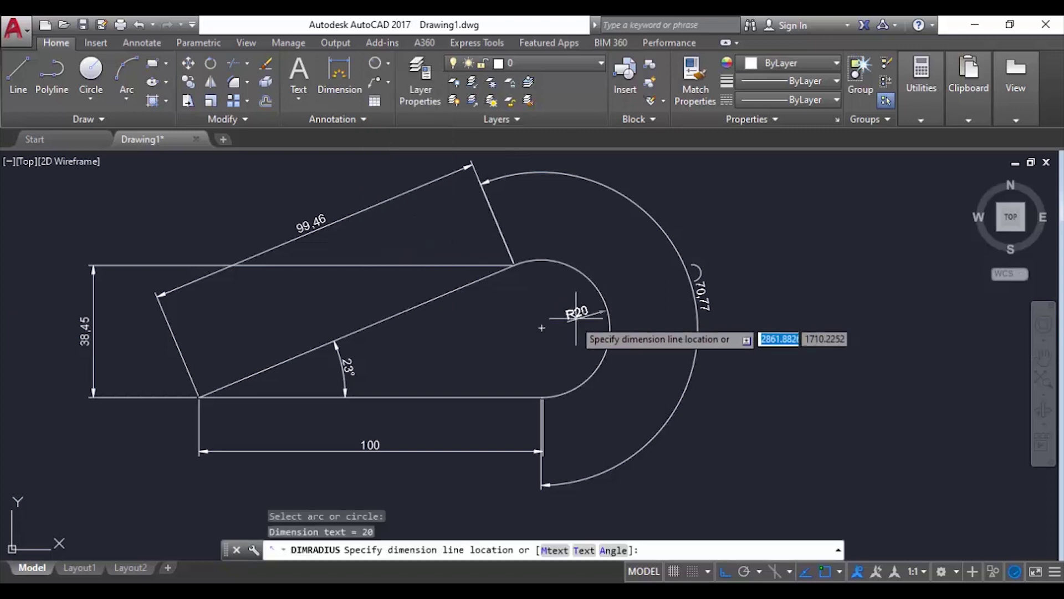
left_click(561, 304)
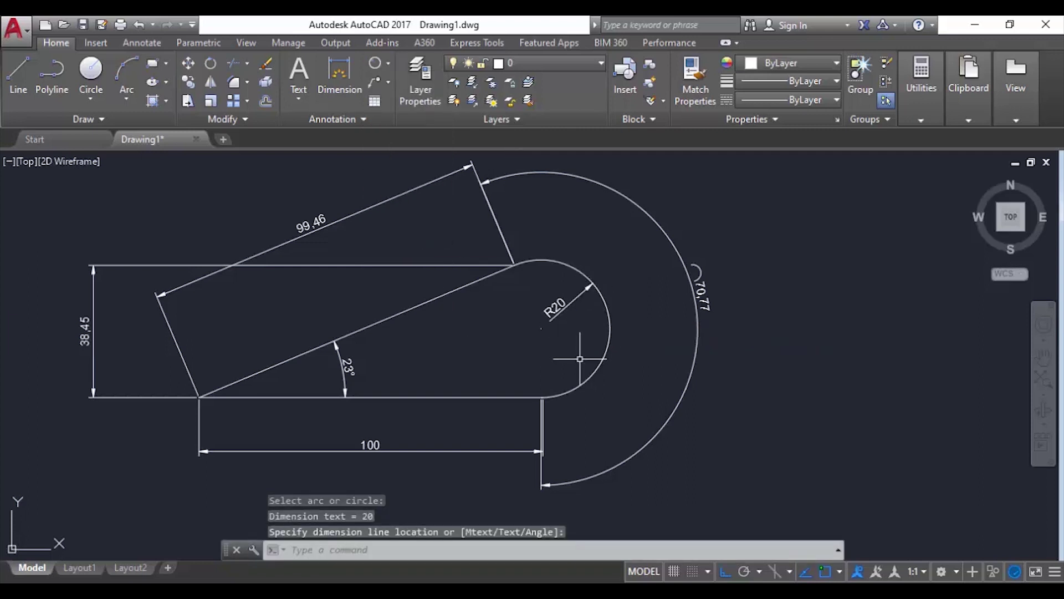
Add the prefix "L=" and the suffix " m" to the text of the sloped line's aligned dimension
left_click(388, 63)
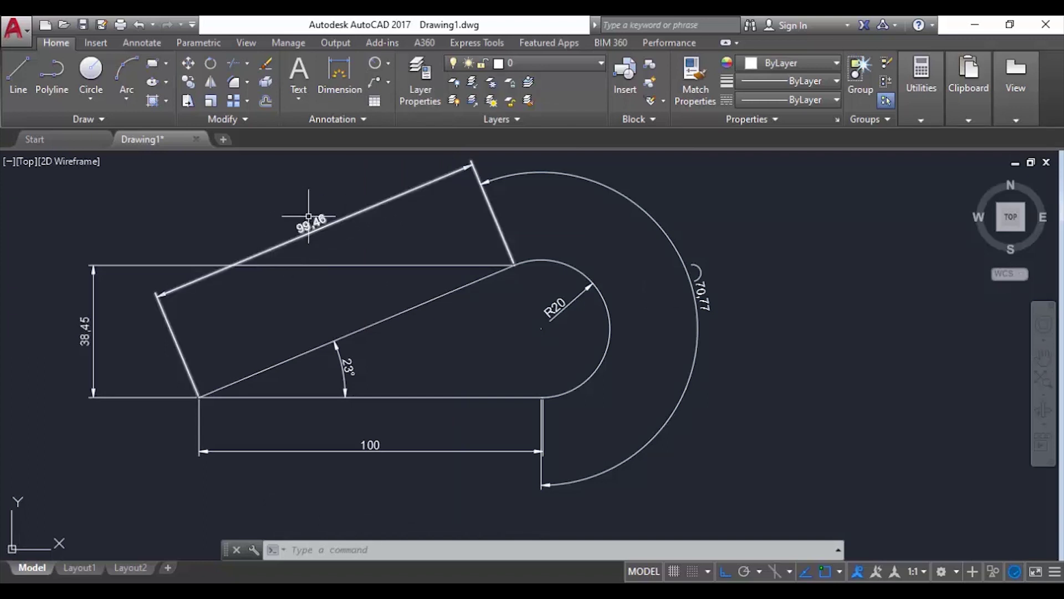
scroll(300, 220, "up", 8)
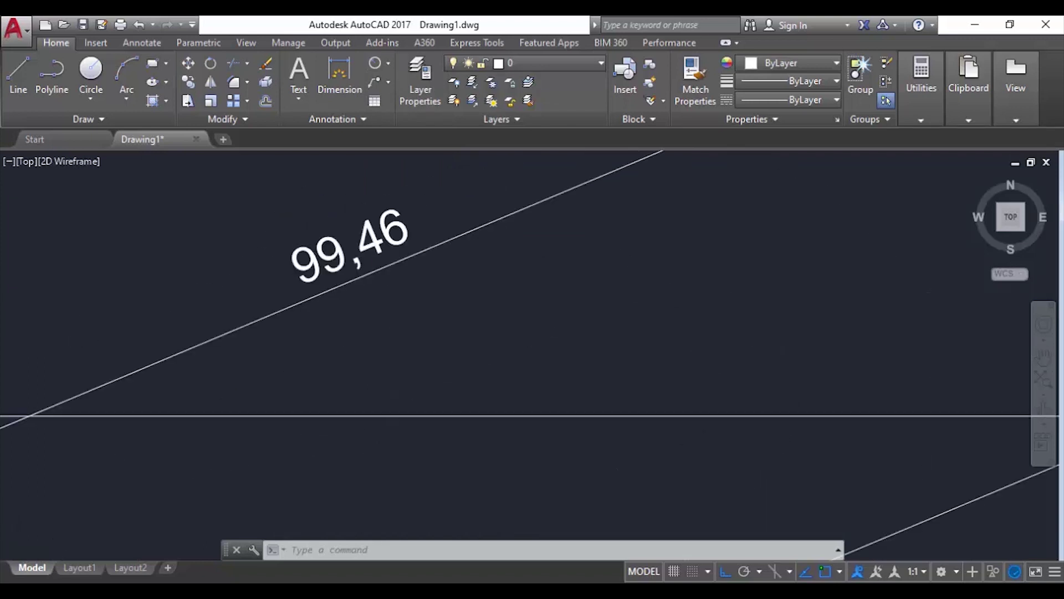
double_click(353, 253)
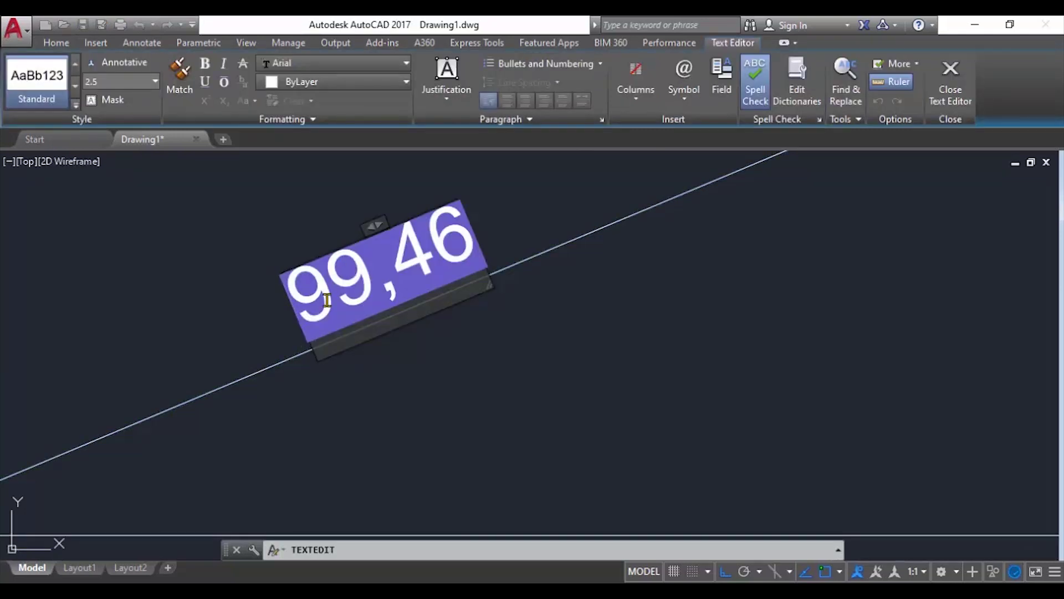
type("L=")
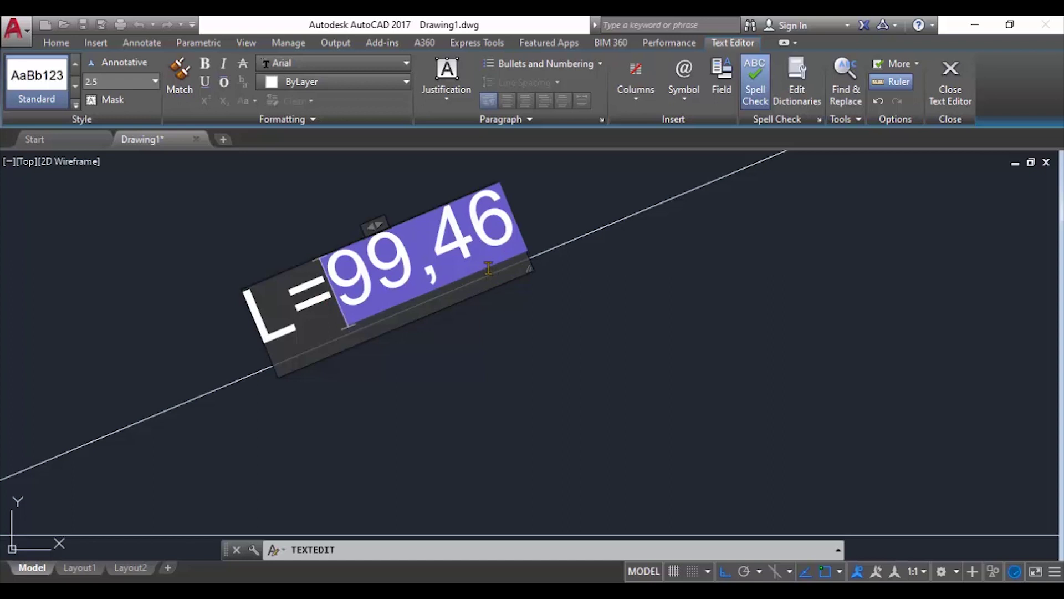
type("m")
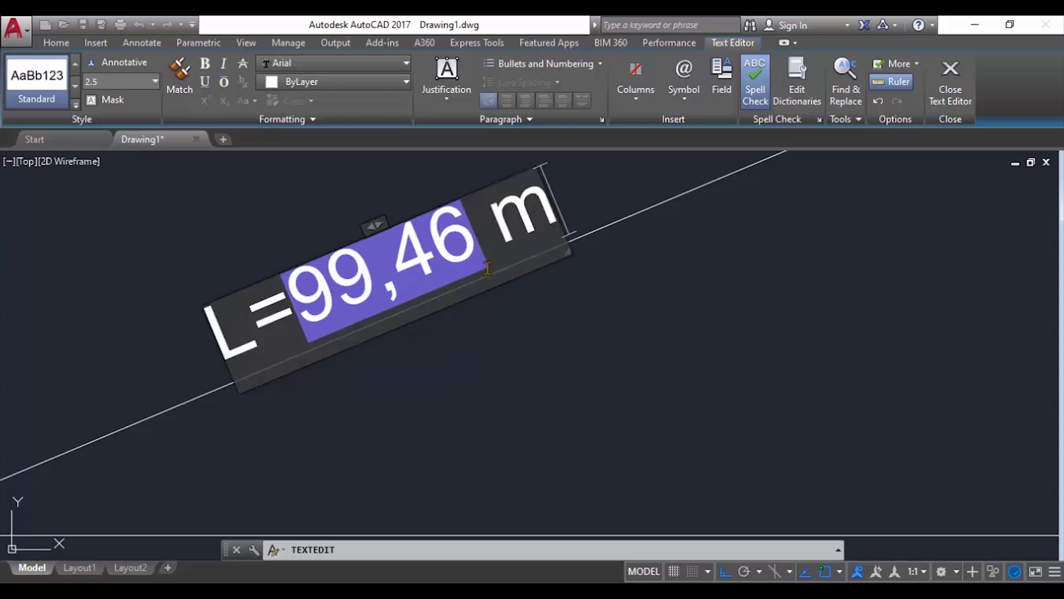
left_click(502, 321)
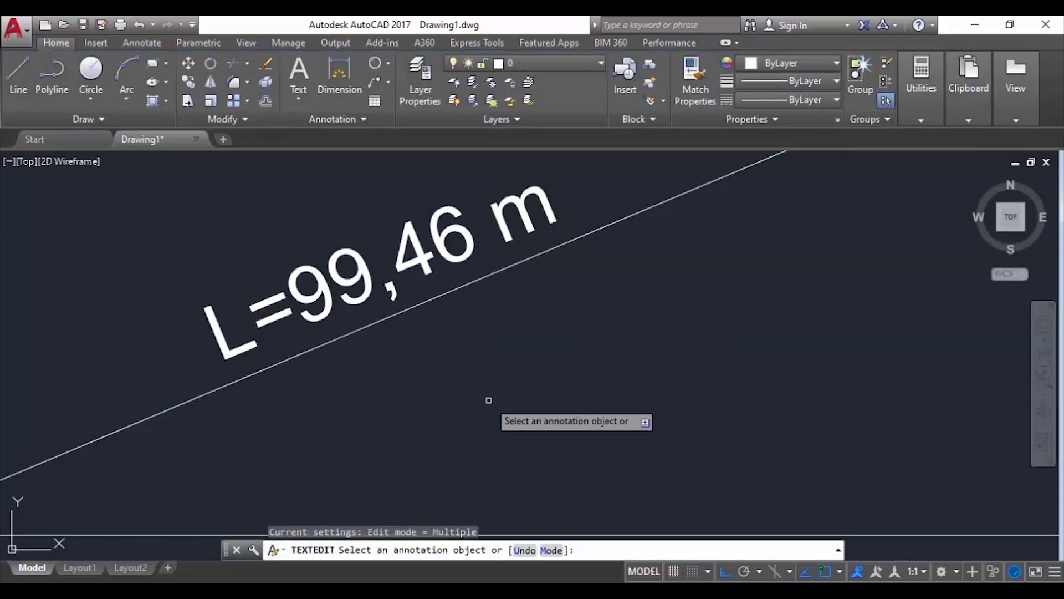
Reopen the aligned dimension's text, delete its entire content including the prefix and suffix, and finish editing
left_click(420, 272)
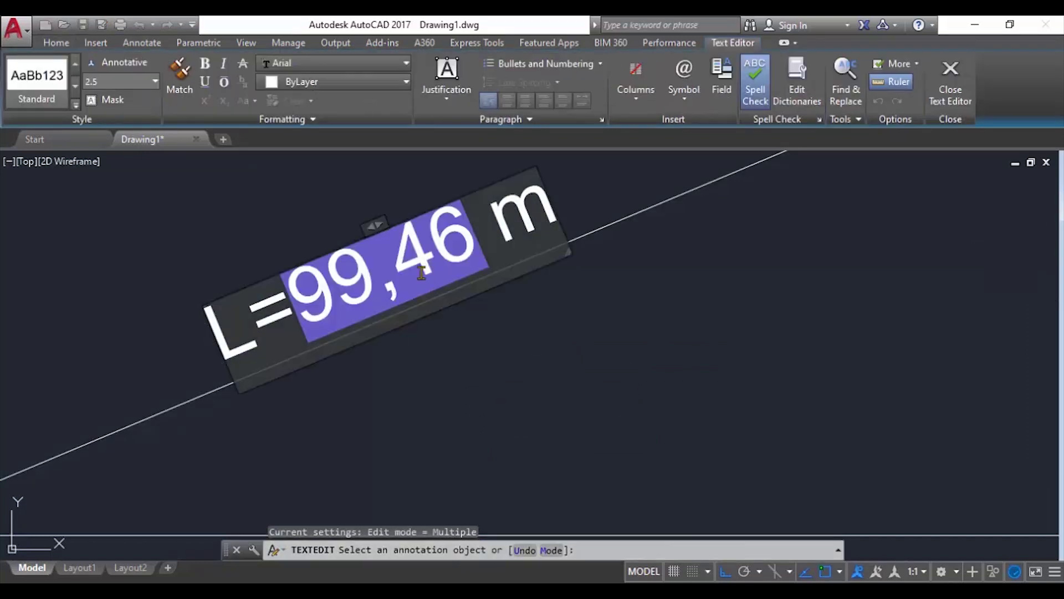
scroll(421, 272, "down", 5)
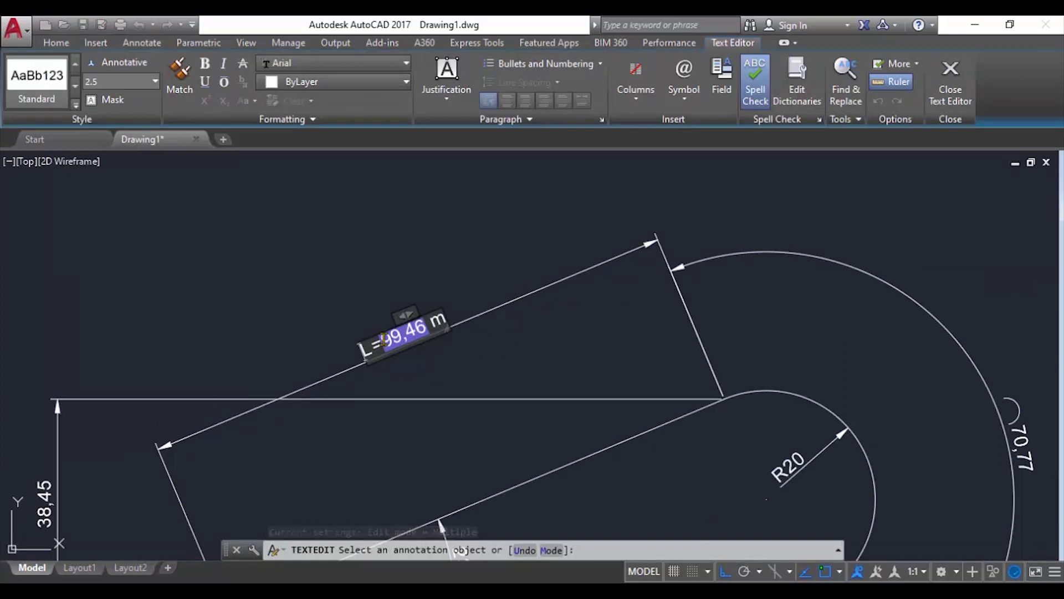
scroll(386, 335, "up", 3)
left_click_drag(352, 361, 504, 317)
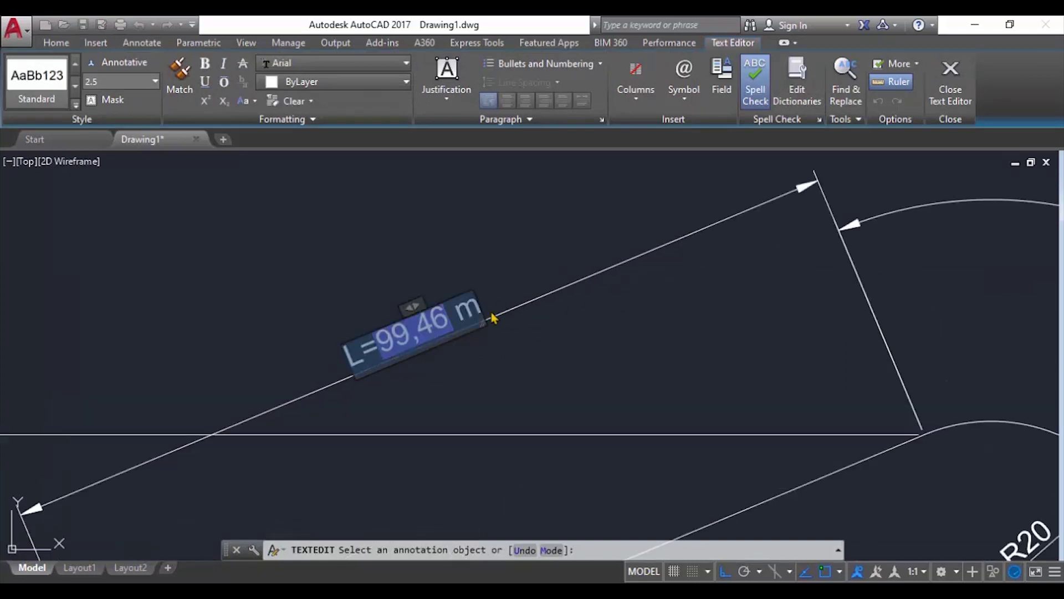
key("Delete")
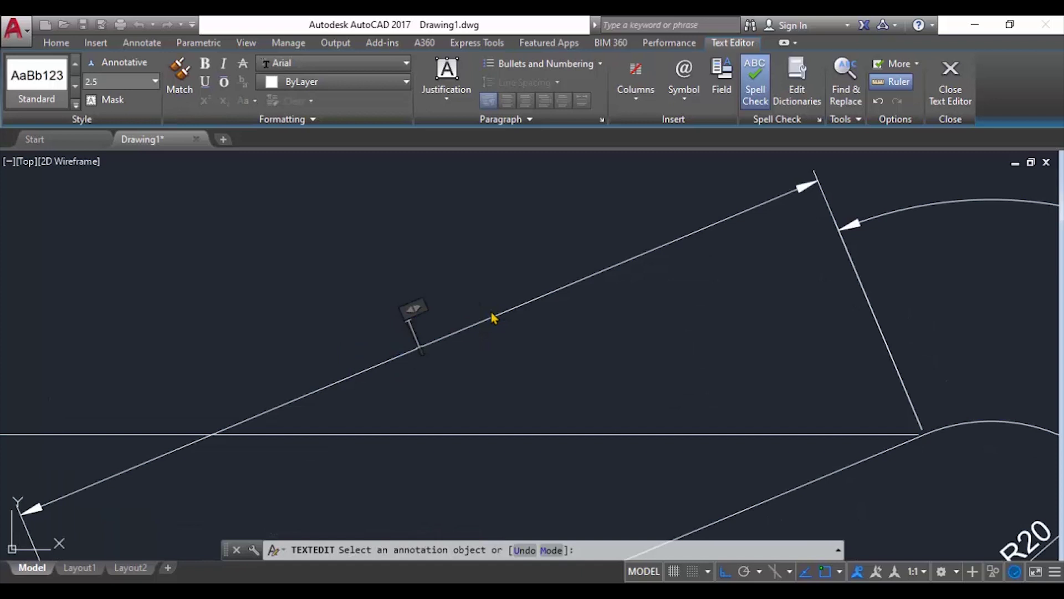
left_click(558, 370)
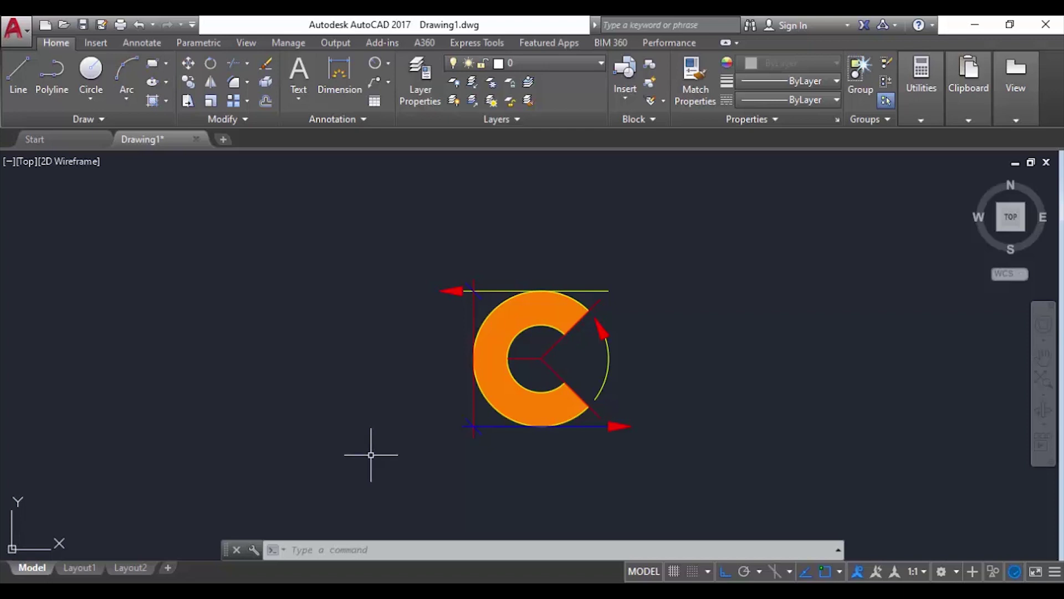
Window-select the blue line with its arrowhead below the C-shaped figure, delete it, and undo the deletion
left_click(362, 479)
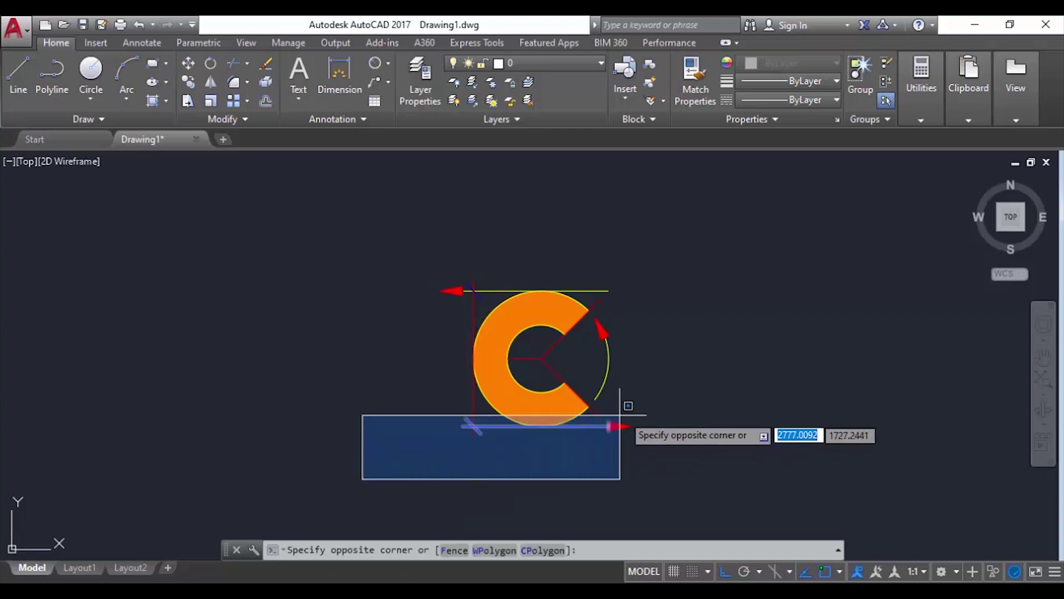
left_click(705, 400)
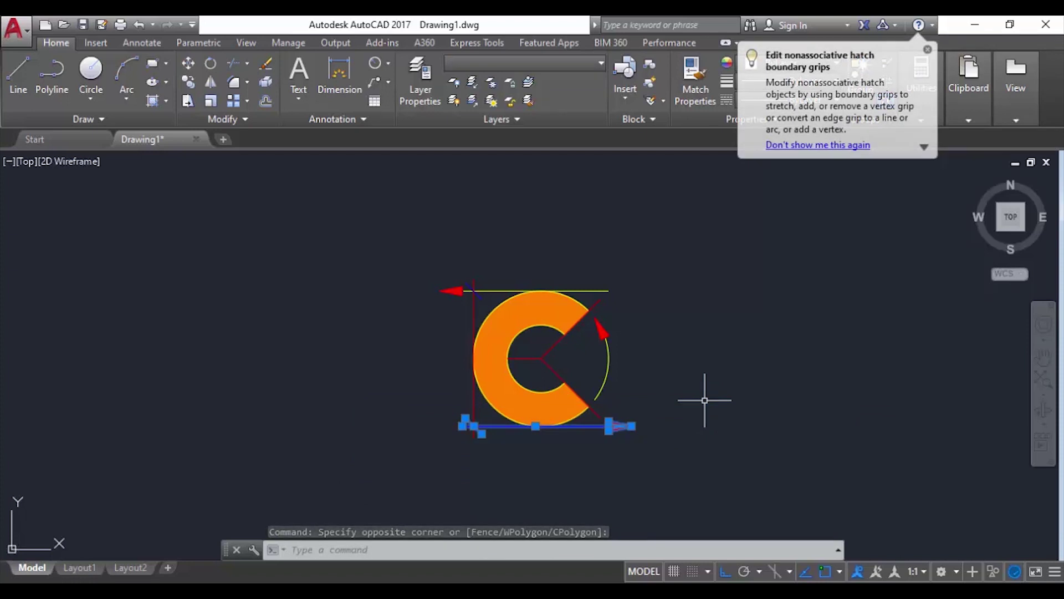
key("Delete")
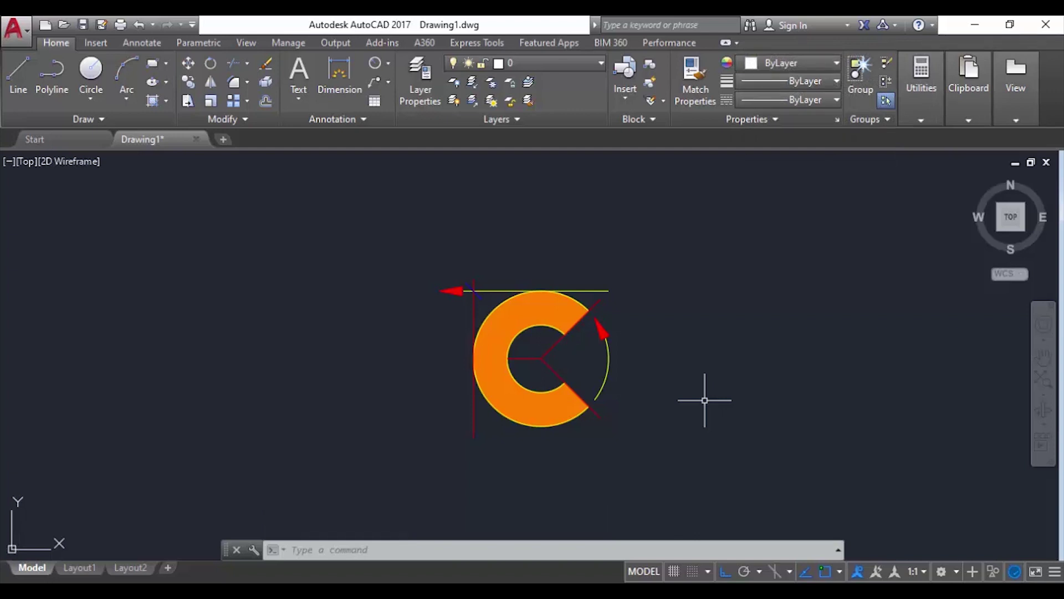
key("ctrl+z")
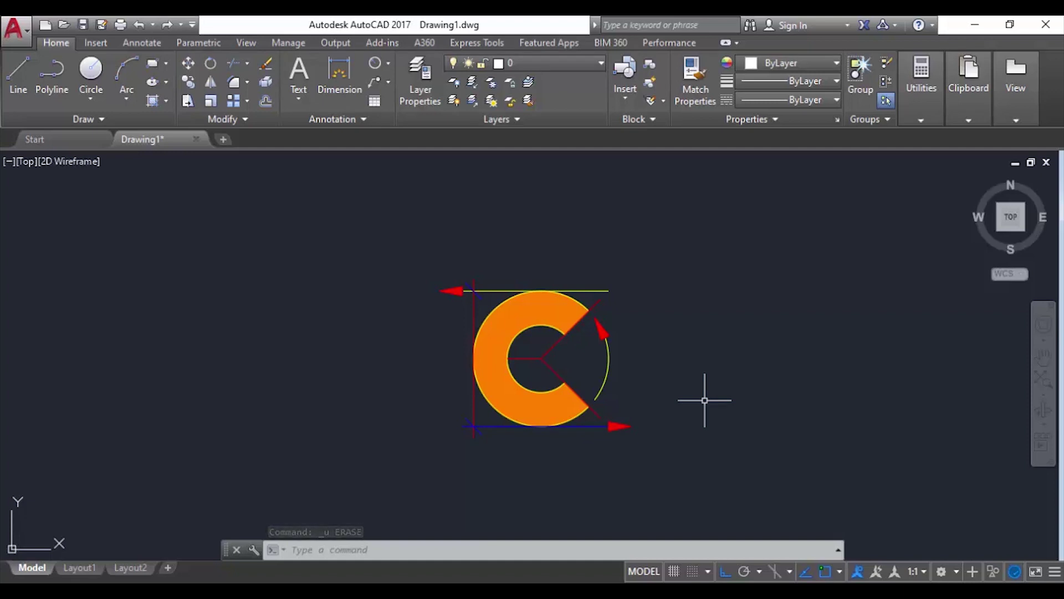
Use the Erase command to remove the figure's lower blue line and arrowhead, and undo that erase
type("E")
key("Return")
left_click(387, 483)
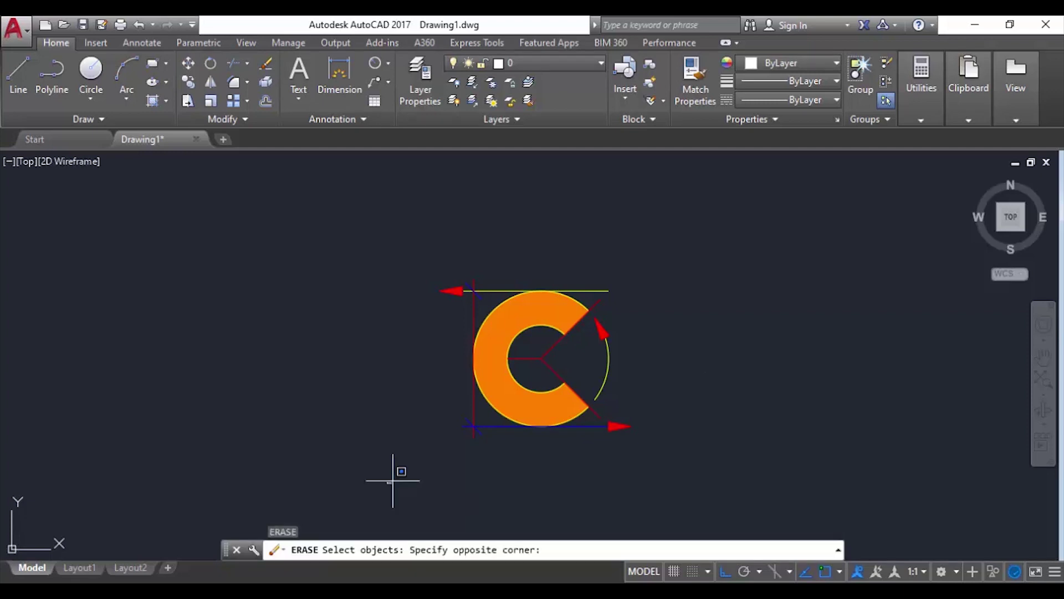
left_click(757, 407)
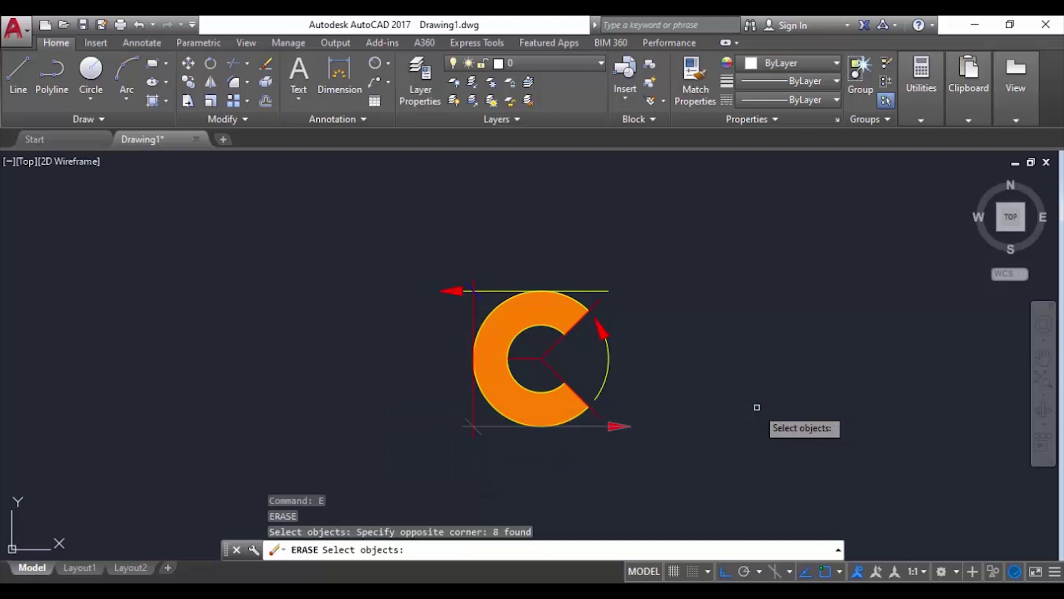
key("Return")
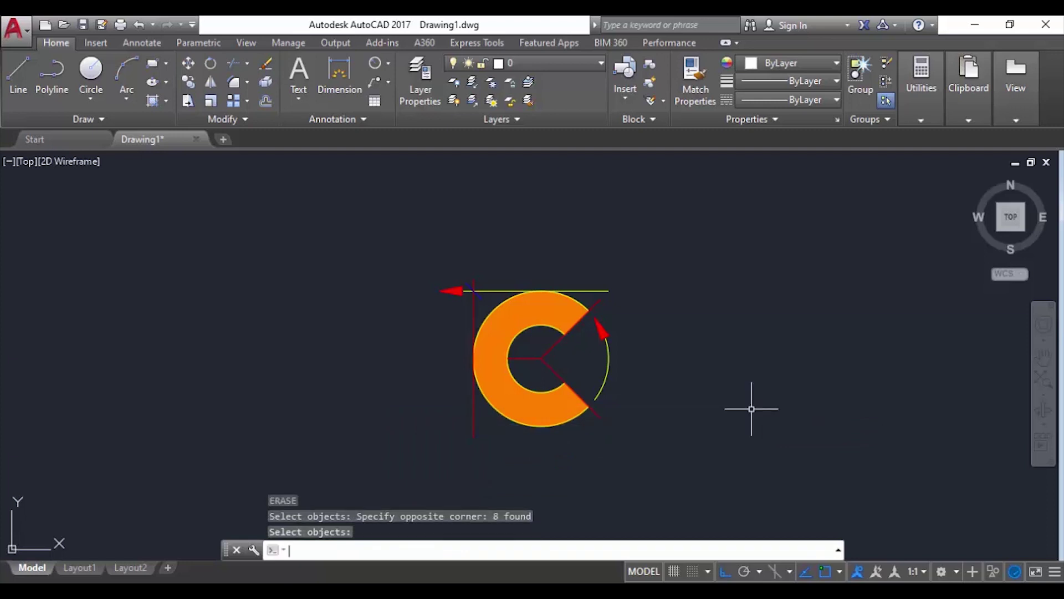
type("u")
key("Return")
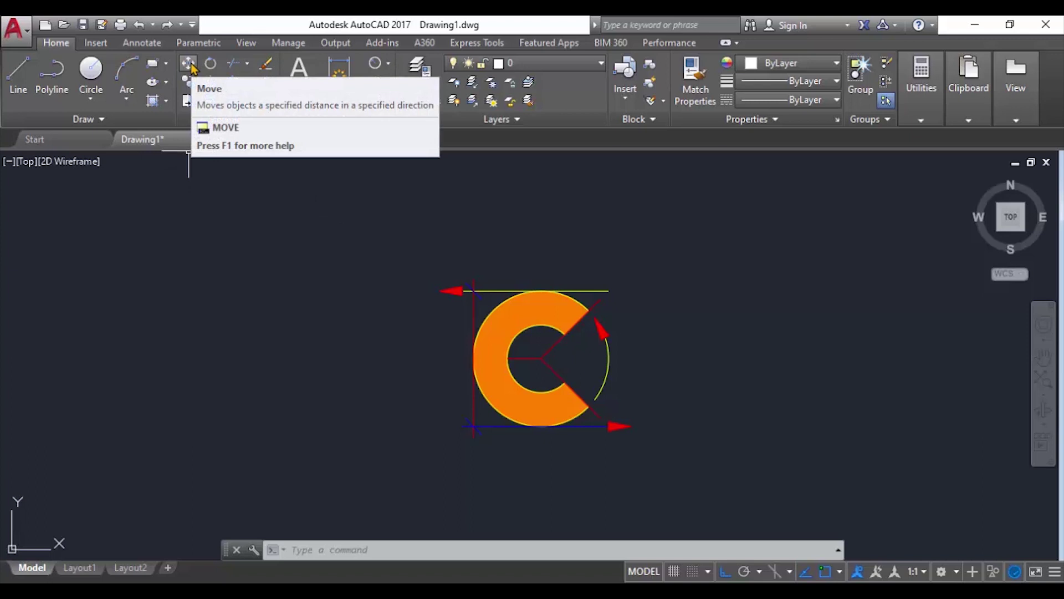
Move the whole C-shaped figure 100 units horizontally to the right with Ortho on, using its center as the base point
type("m")
key("Return")
left_click(317, 258)
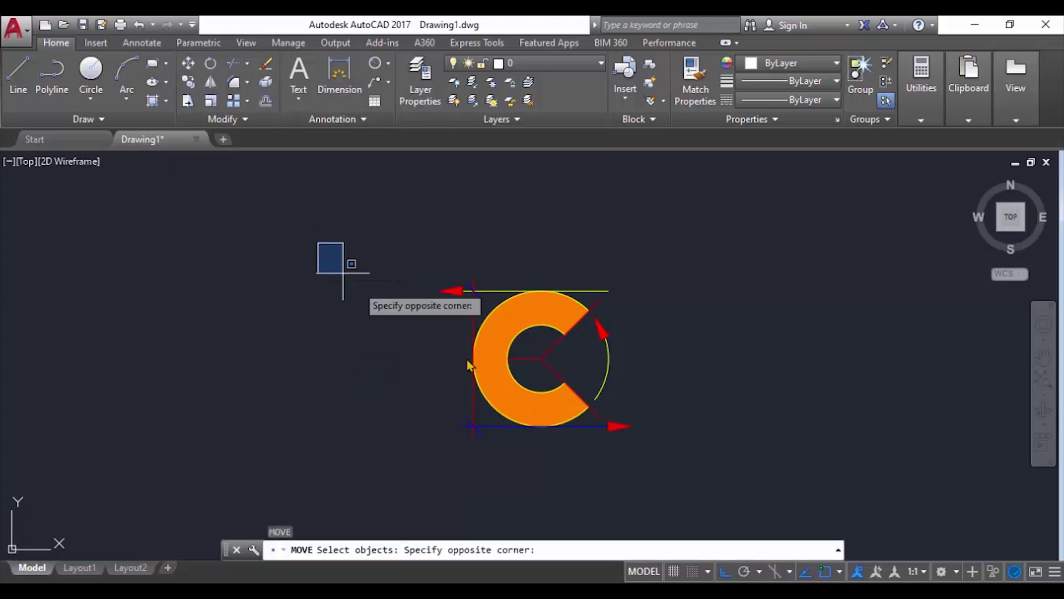
left_click(751, 459)
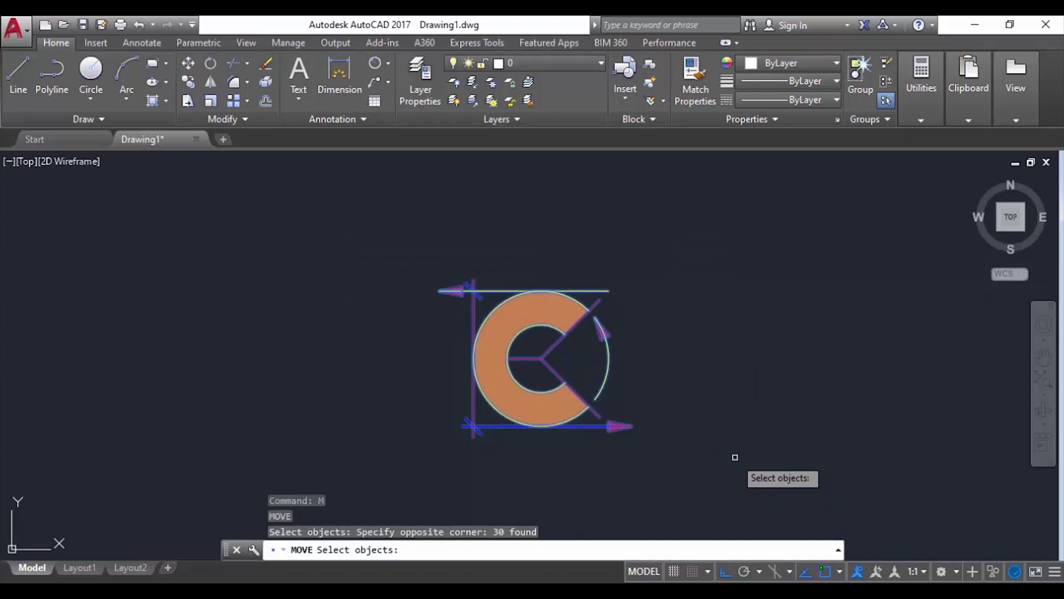
key("Return")
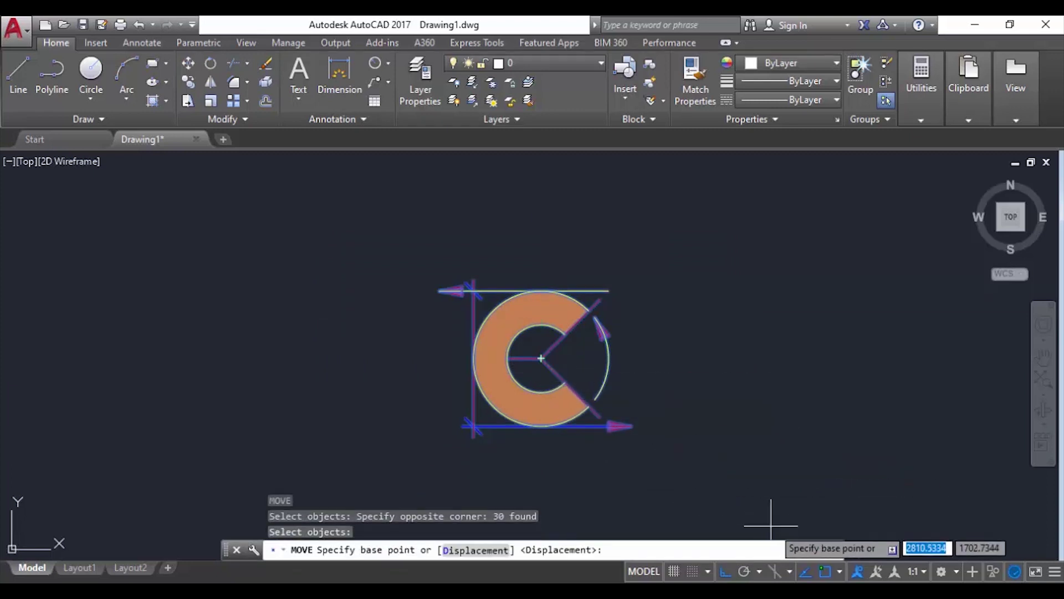
left_click(840, 573)
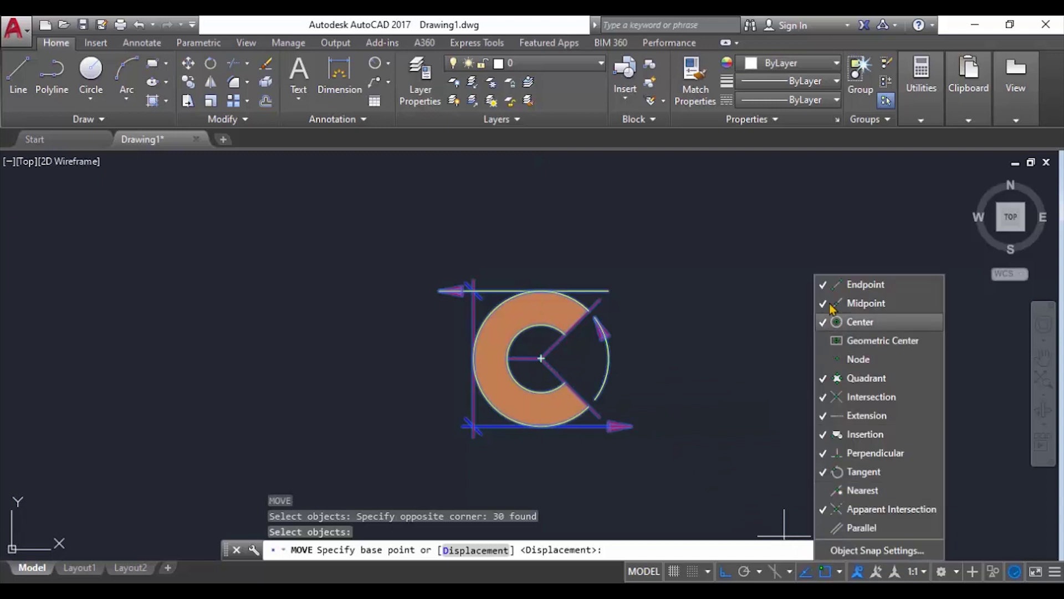
left_click(840, 574)
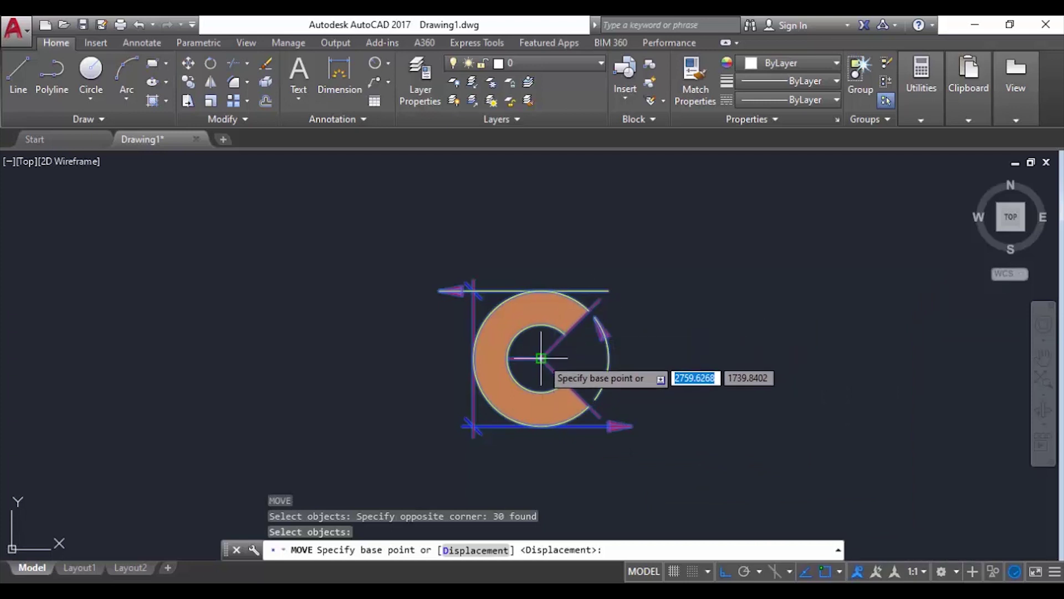
left_click(541, 358)
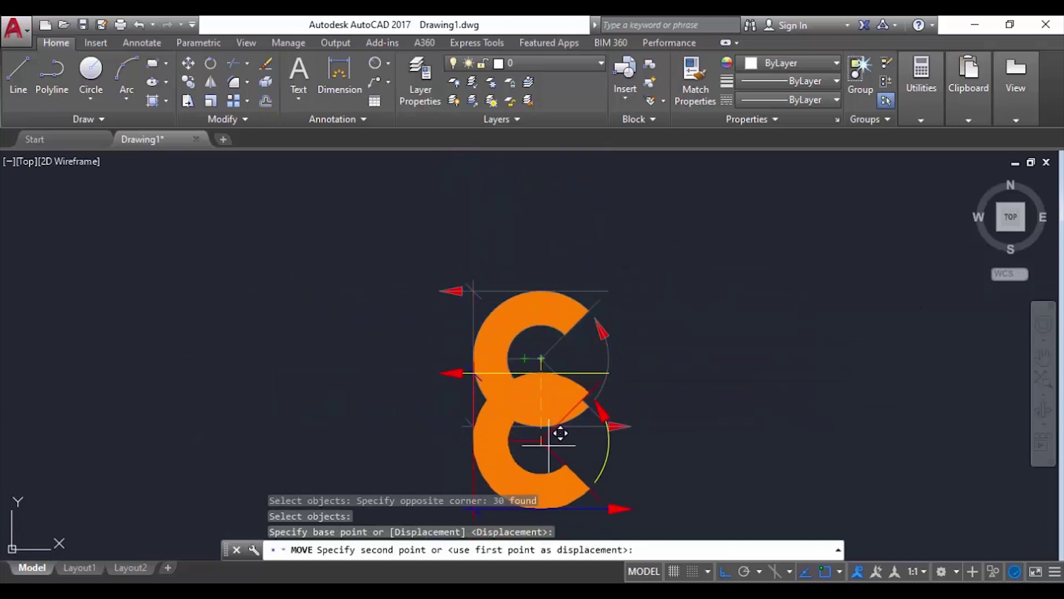
scroll(542, 361, "down", 2)
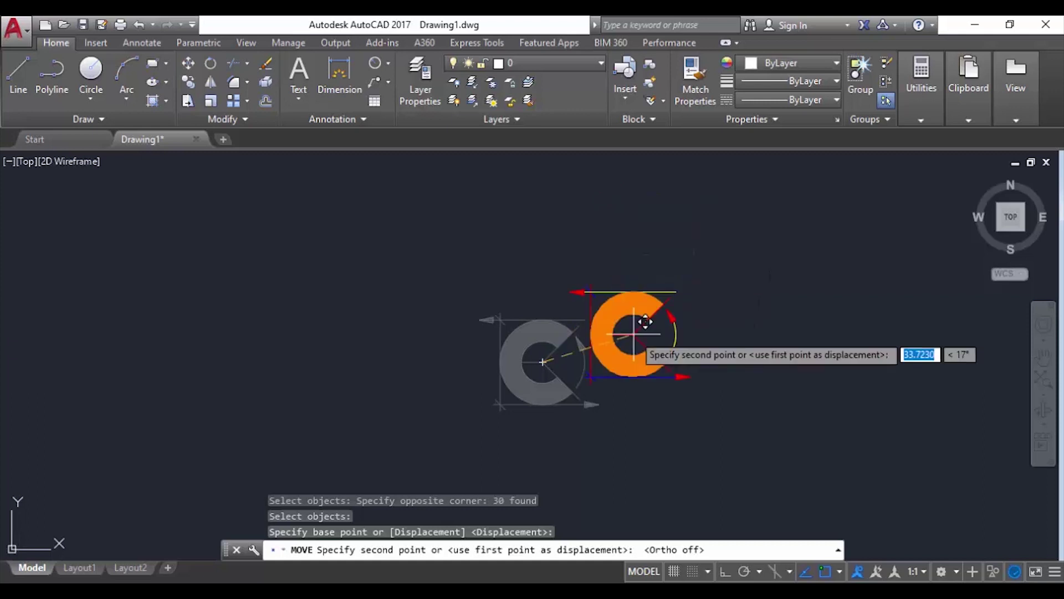
key("F8")
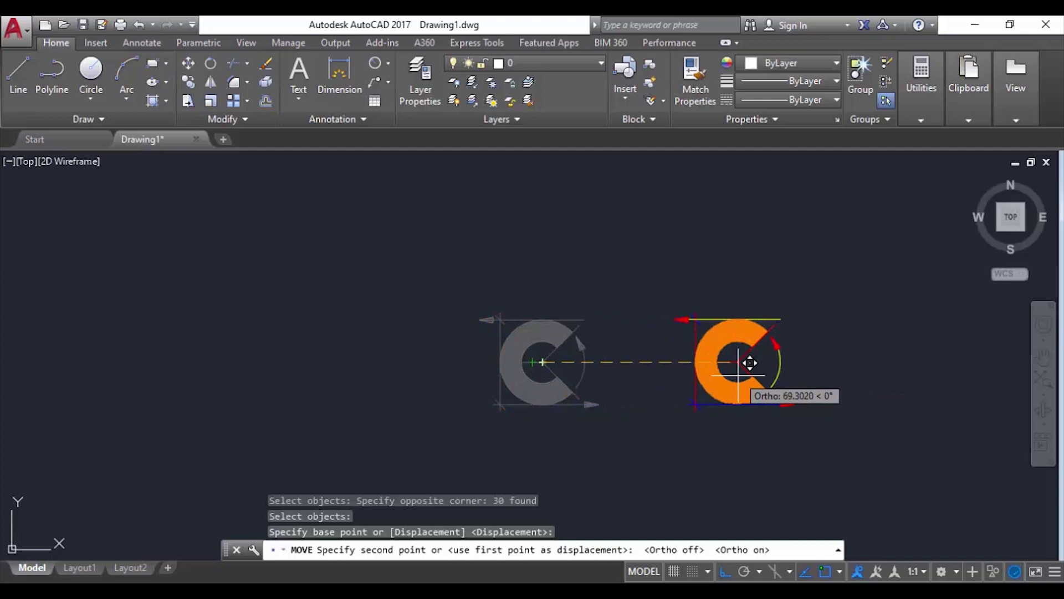
type("100")
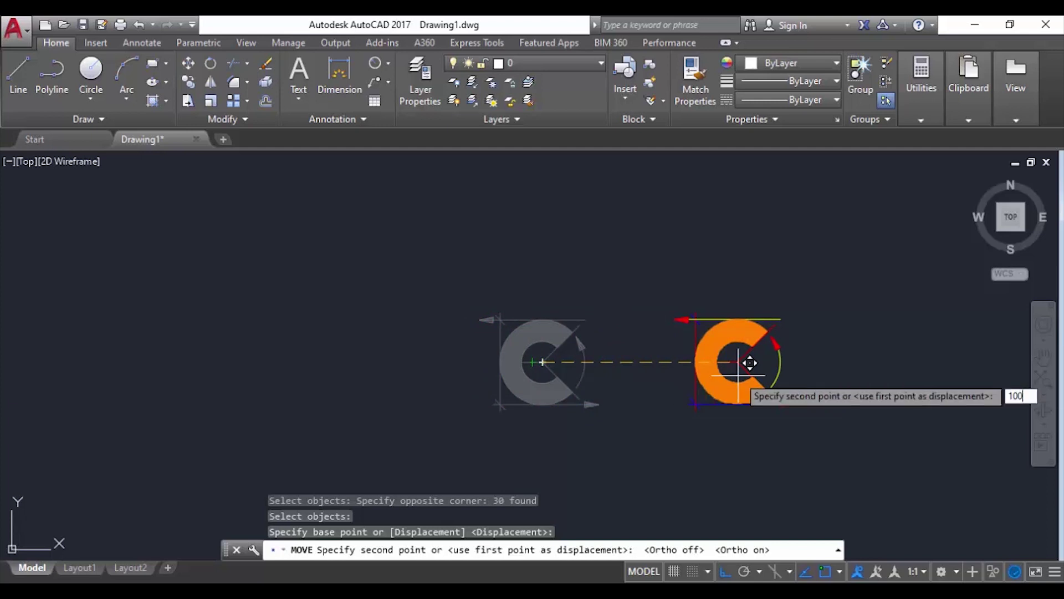
key("Return")
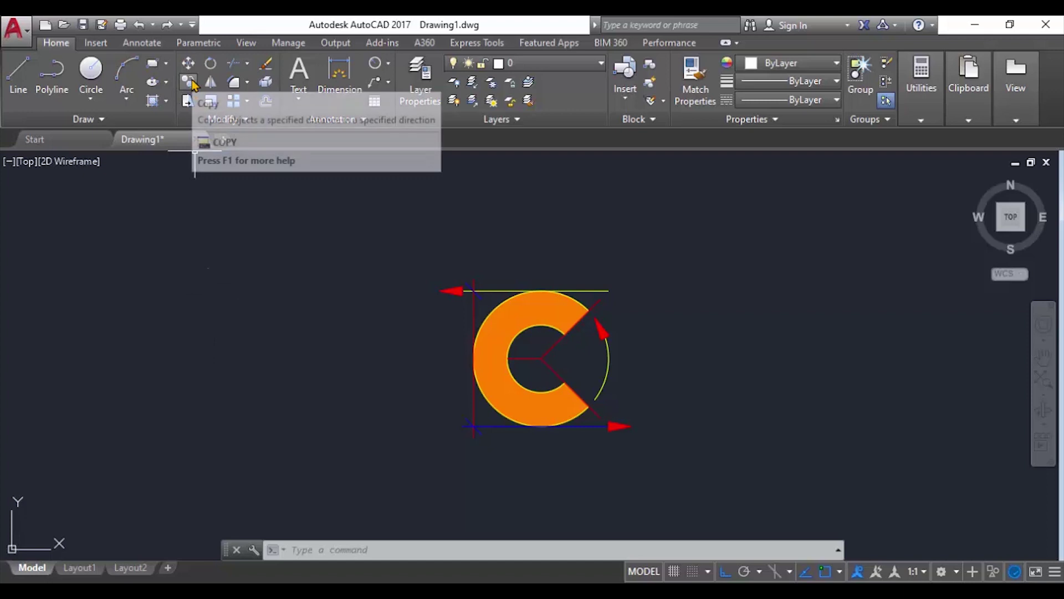
Copy the whole C-shaped figure 100 units horizontally to the right, using its center as the base point
type("o")
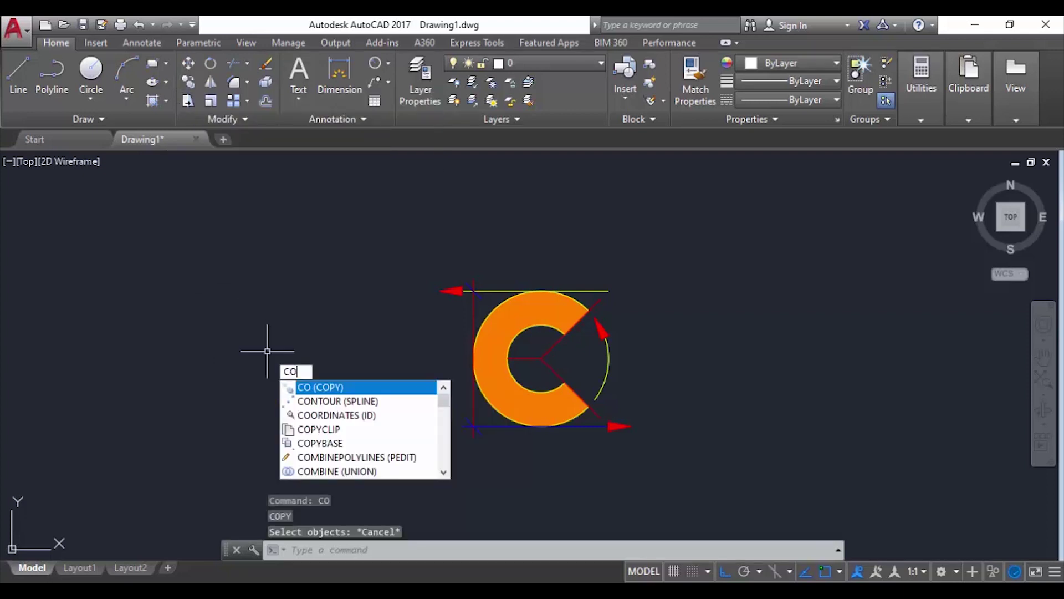
key("Return")
left_click(306, 226)
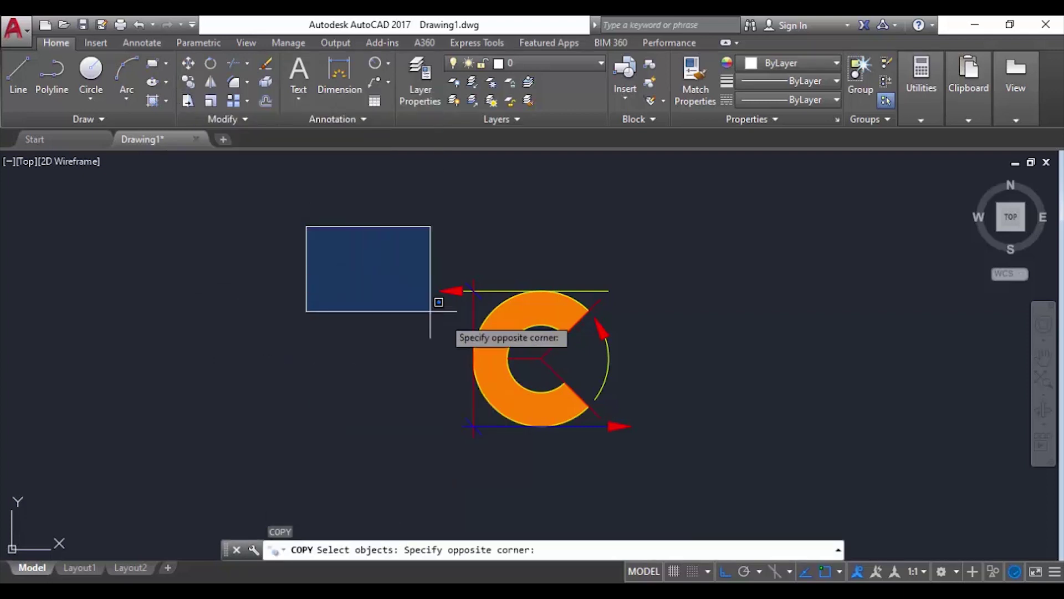
left_click(816, 473)
key("Return")
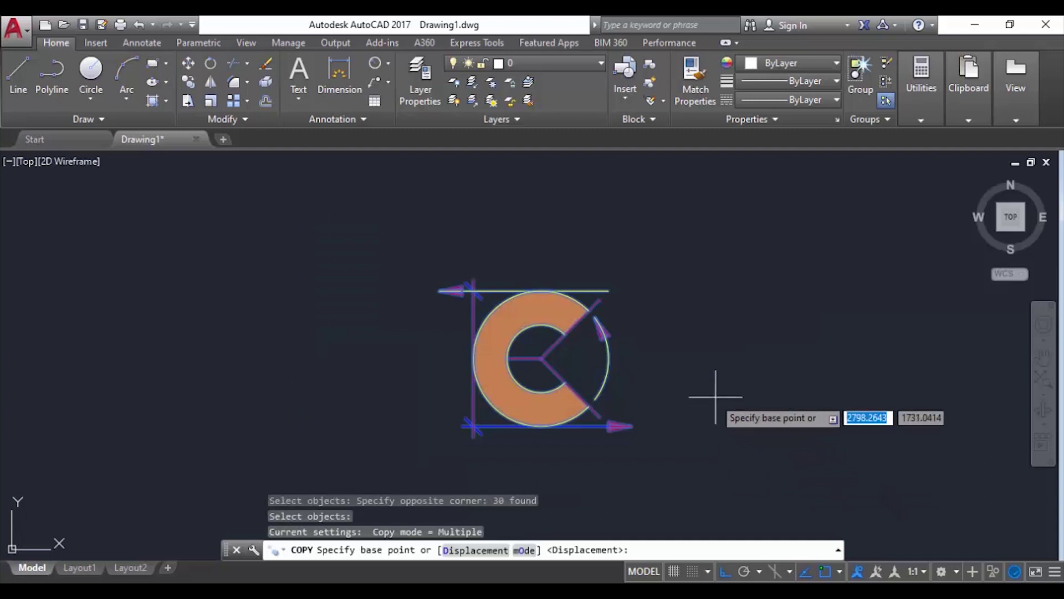
left_click(541, 358)
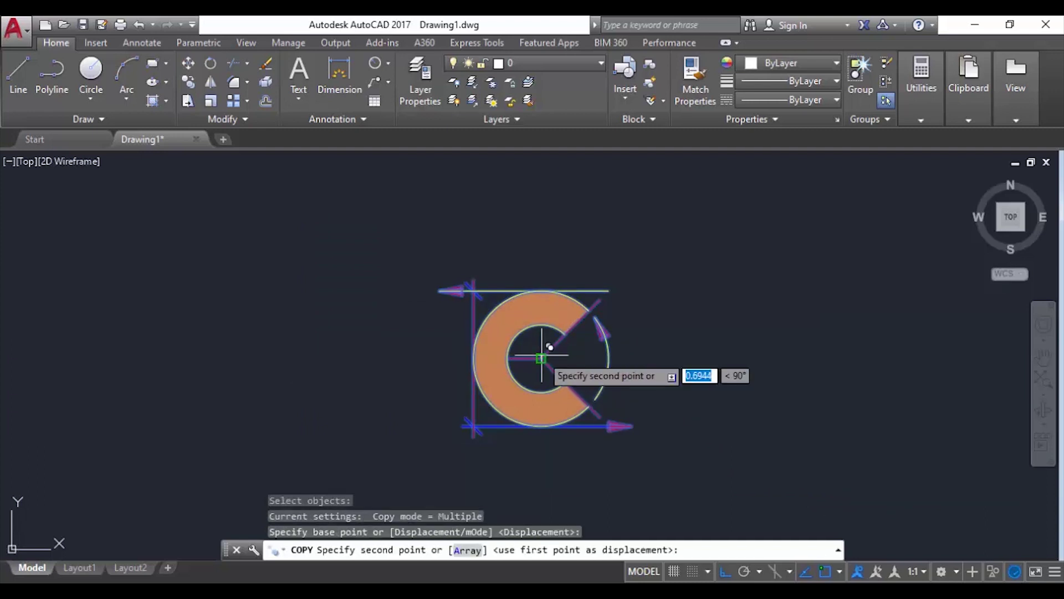
scroll(548, 351, "down", 3)
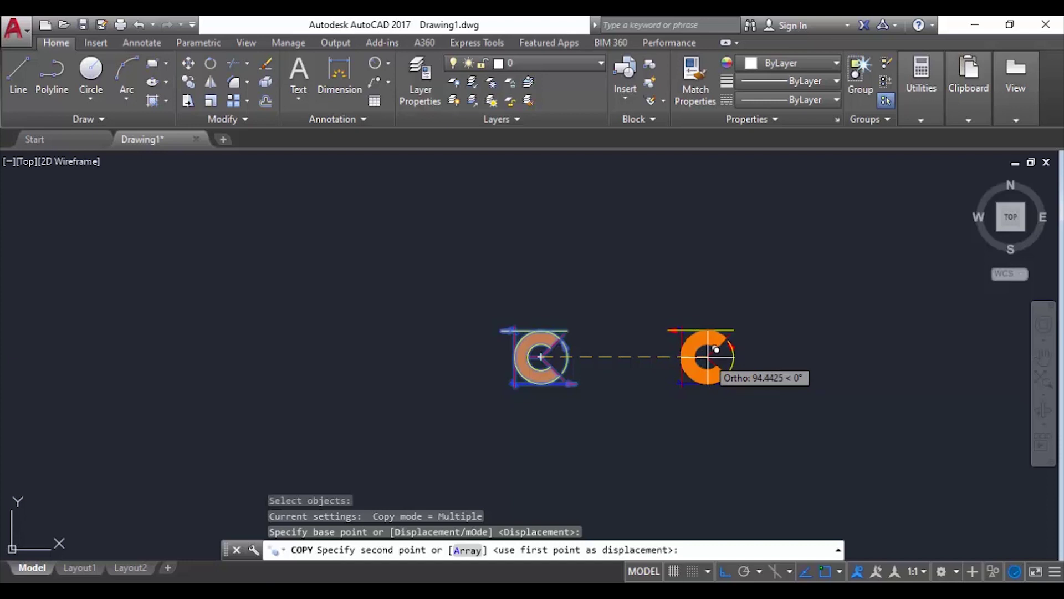
type("100")
key("Return")
key("Return")
Copy the original C-shaped figure four times in a row horizontally to its left, using its center as base point, the last about 204 units away
key("Return")
left_click(632, 436)
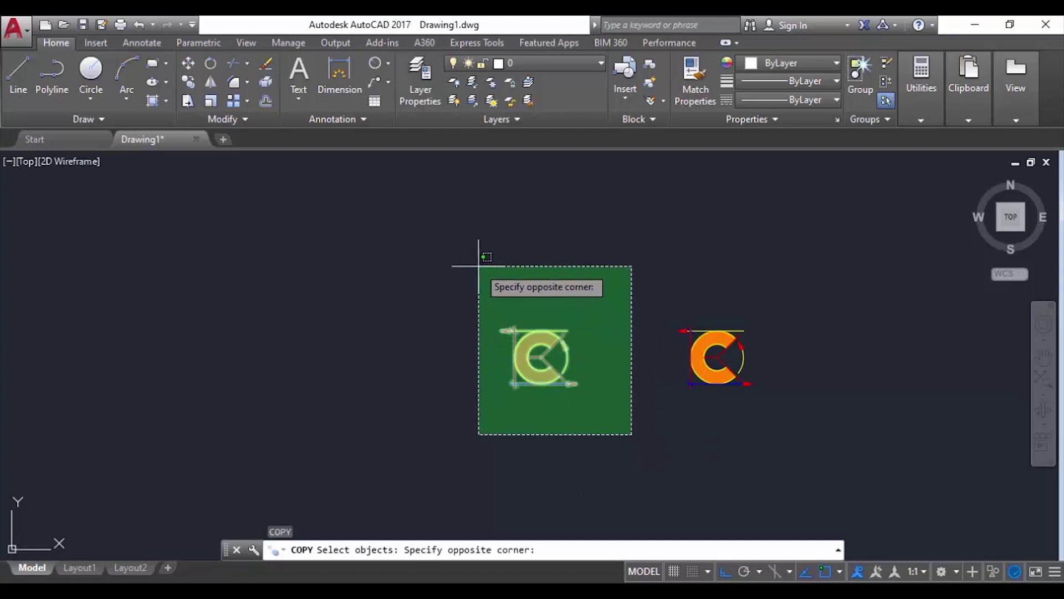
left_click(448, 239)
key("Return")
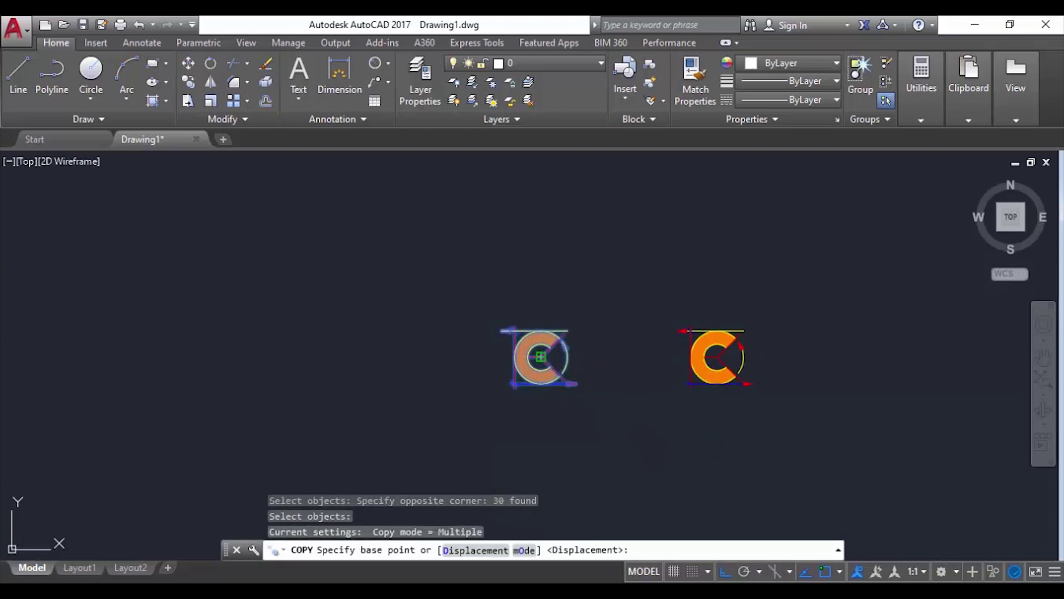
left_click(541, 357)
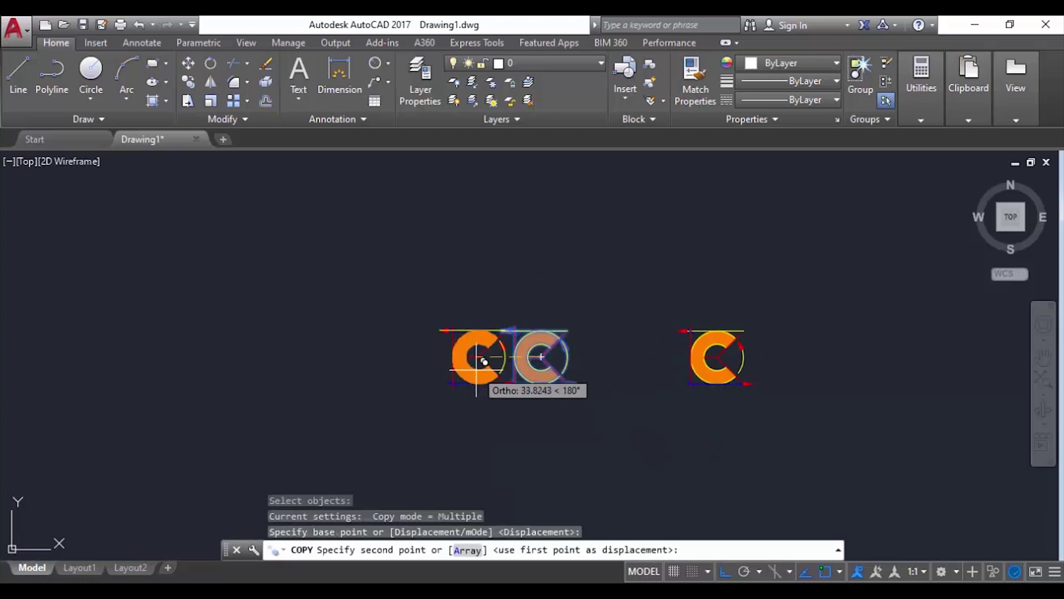
left_click(435, 411)
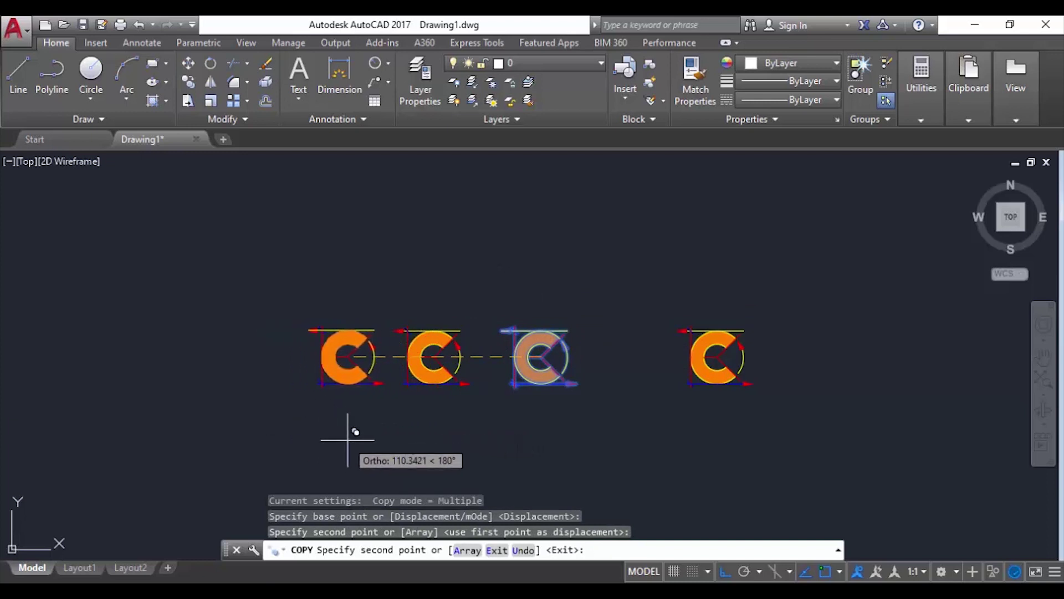
left_click(350, 435)
left_click(267, 439)
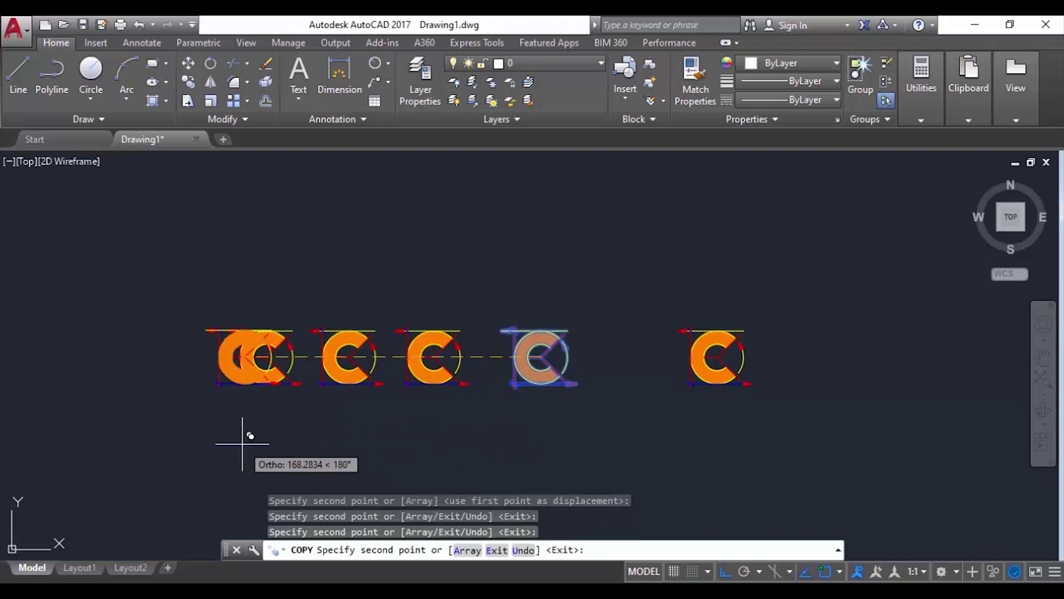
left_click(181, 435)
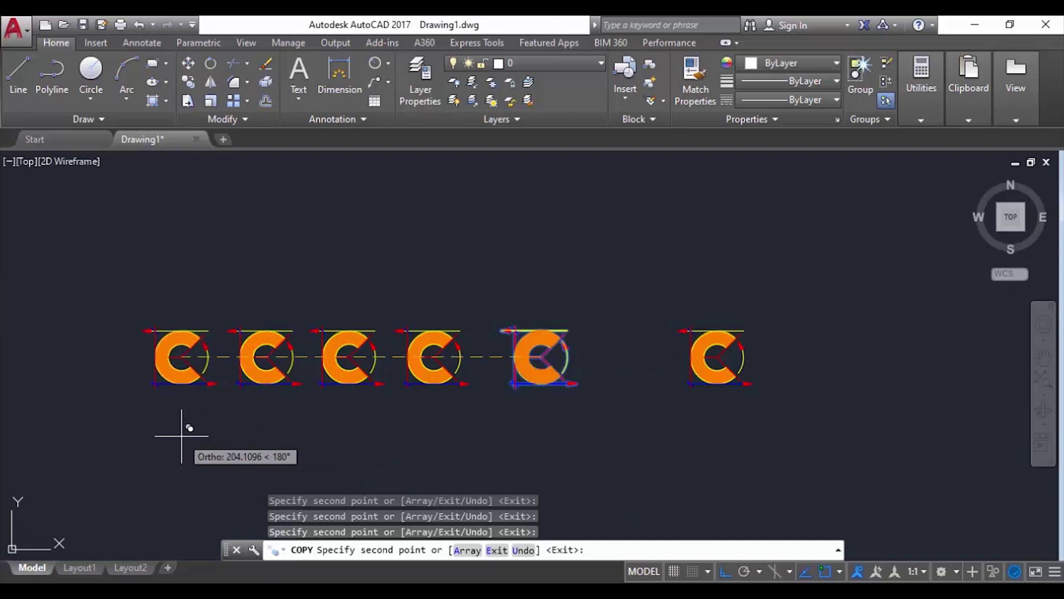
key("Escape")
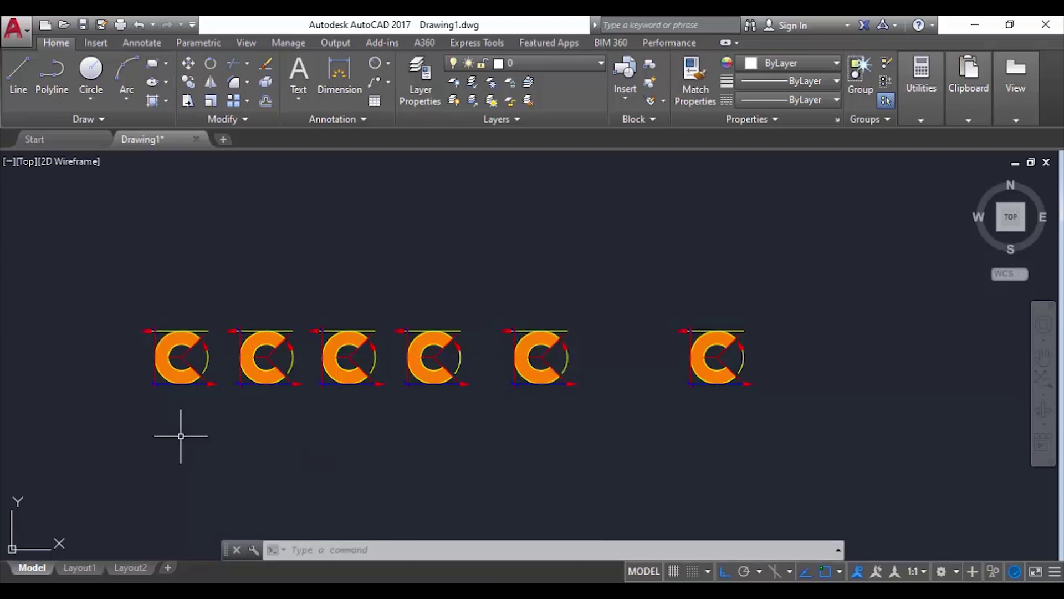
Window-select the original C-shaped figure and the four copies to its left, and delete them all
left_click(107, 433)
left_click(623, 299)
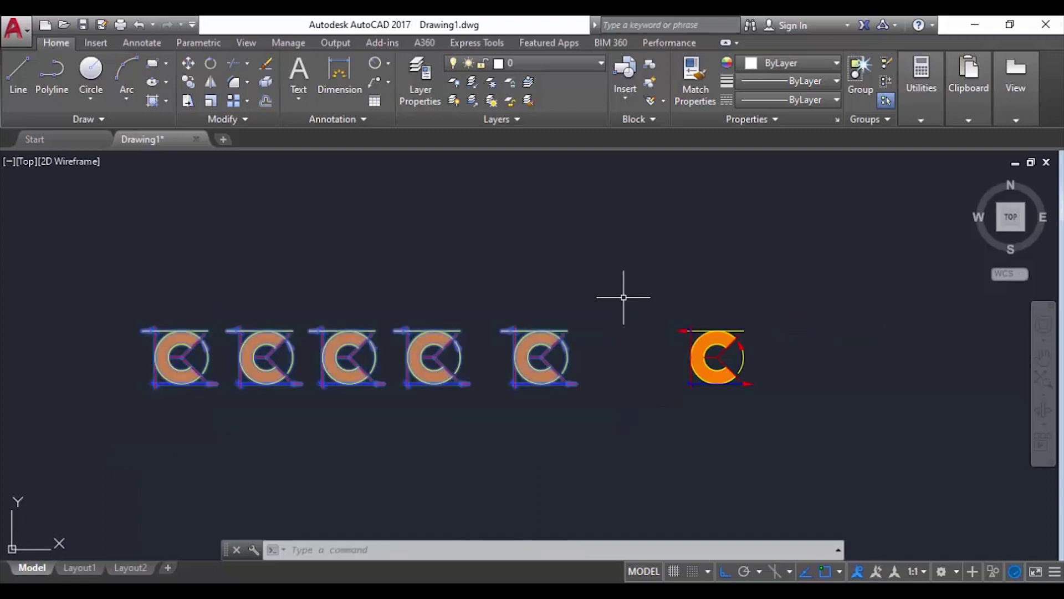
key("Delete")
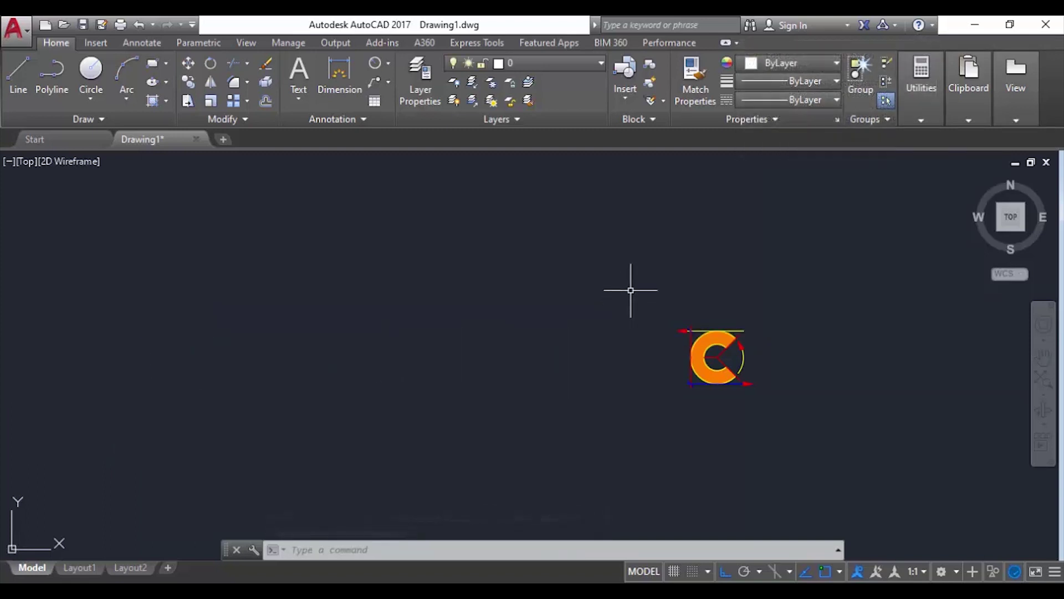
Copy the whole remaining C-shaped figure to the clipboard and paste it freely to its left
left_click(629, 289)
left_click(809, 427)
key("ctrl+c")
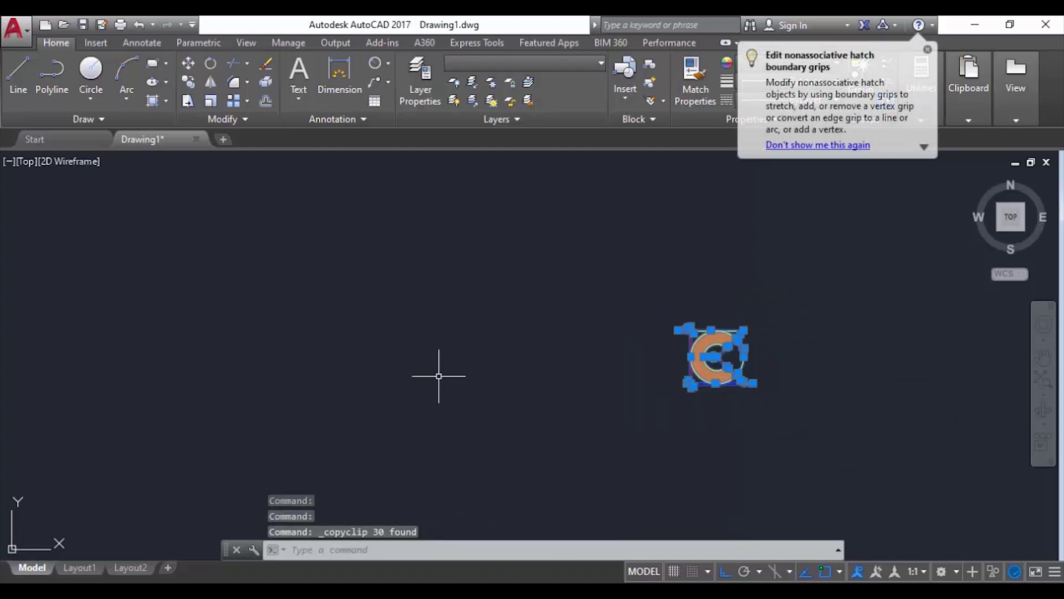
key("ctrl+v")
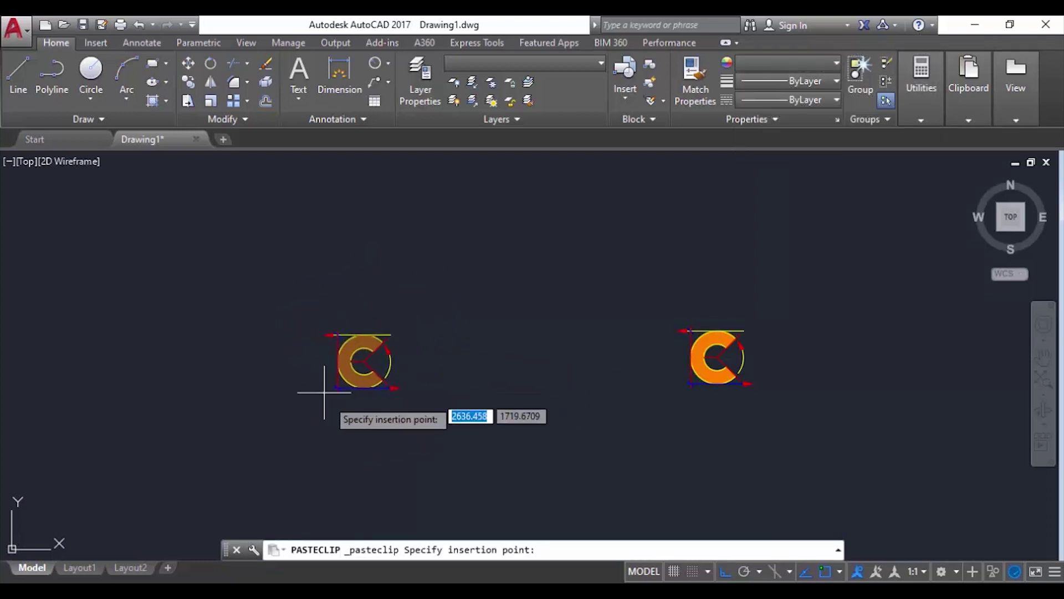
left_click(372, 388)
Select the pasted C-shaped figure with a crossing window and delete it
left_click(565, 427)
left_click(311, 252)
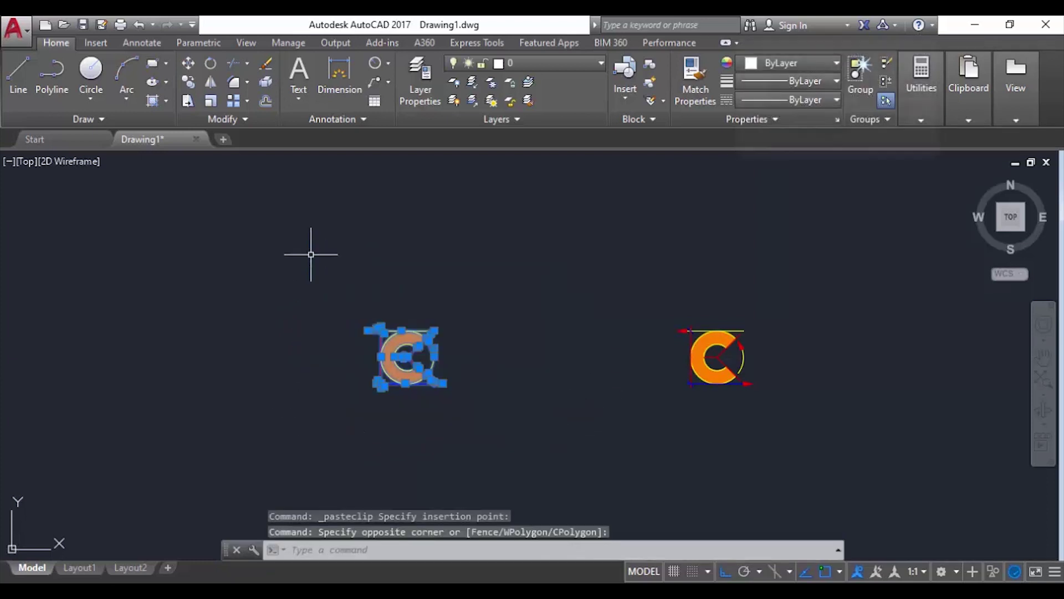
key("Delete")
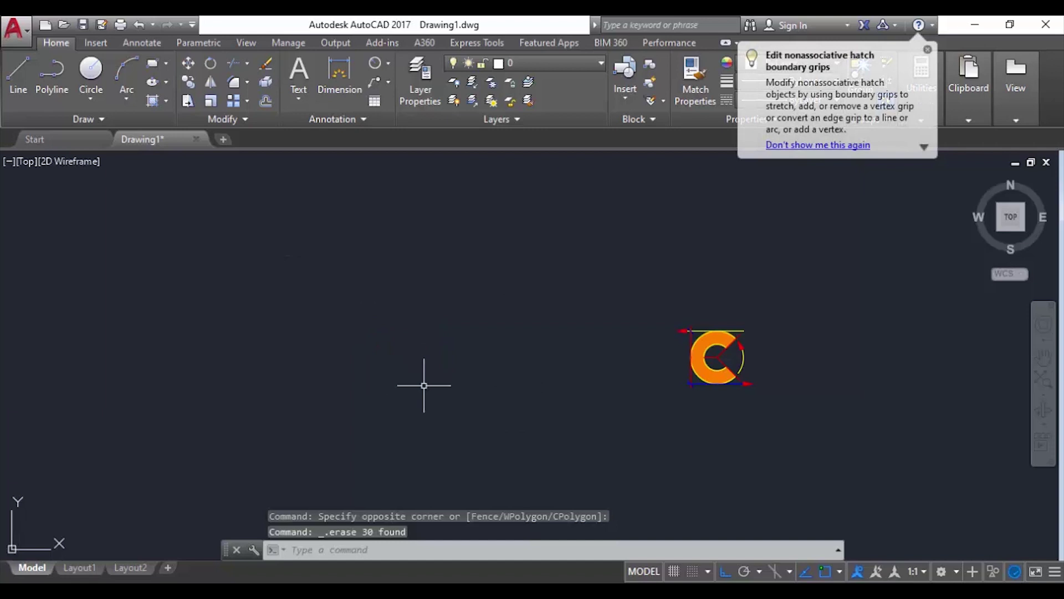
Copy the C-shaped figure to the clipboard with its center as base point and paste it to the left of the original
key("ctrl+shift+c")
key("Escape")
left_click(593, 447)
left_click(791, 264)
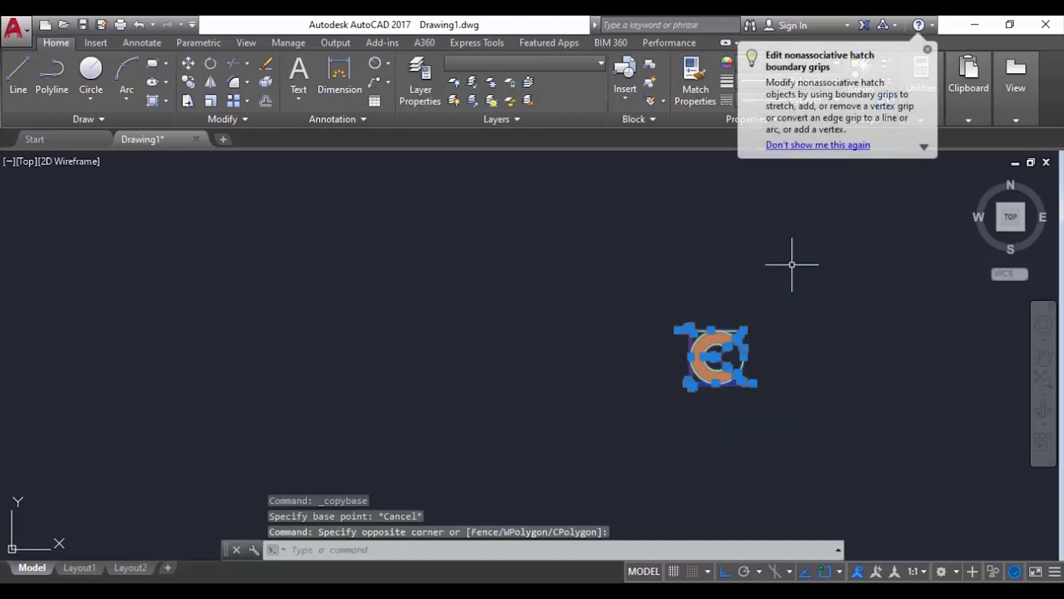
key("ctrl+shift+c")
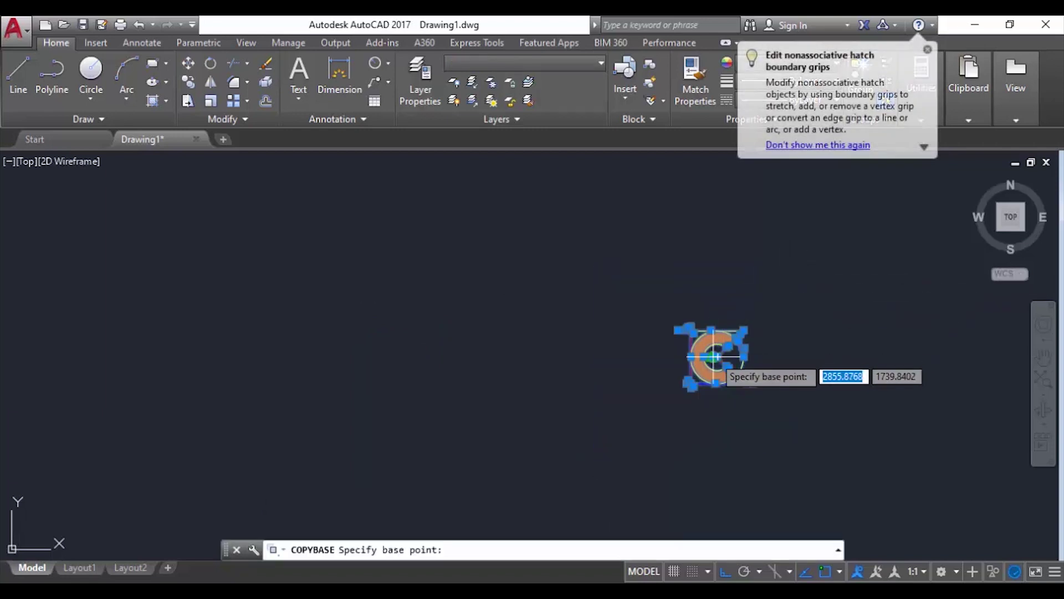
scroll(715, 355, "up", 8)
left_click(682, 370)
scroll(682, 370, "down", 10)
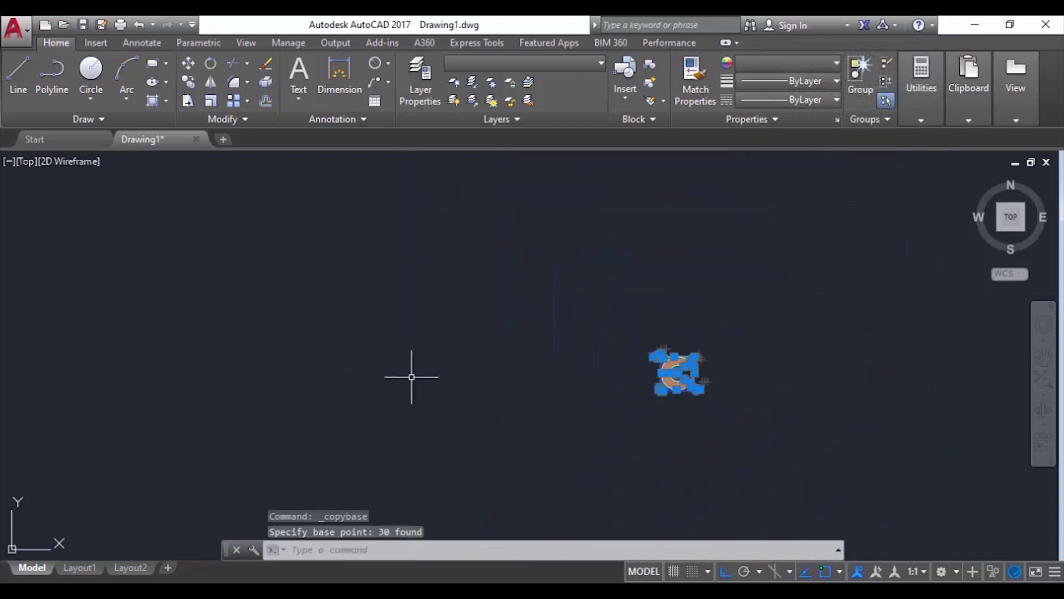
key("ctrl+v")
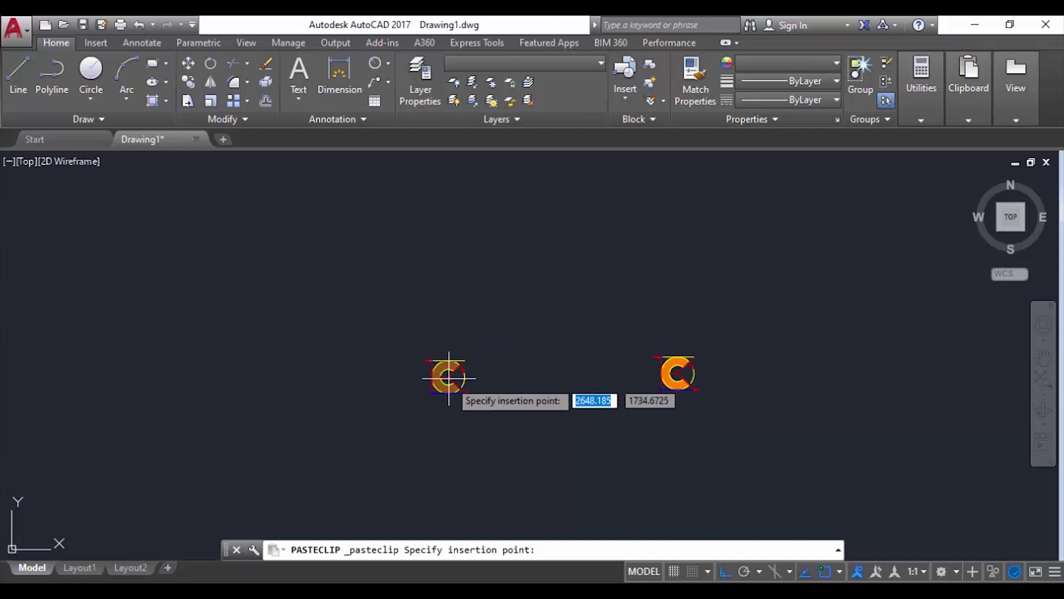
left_click(476, 366)
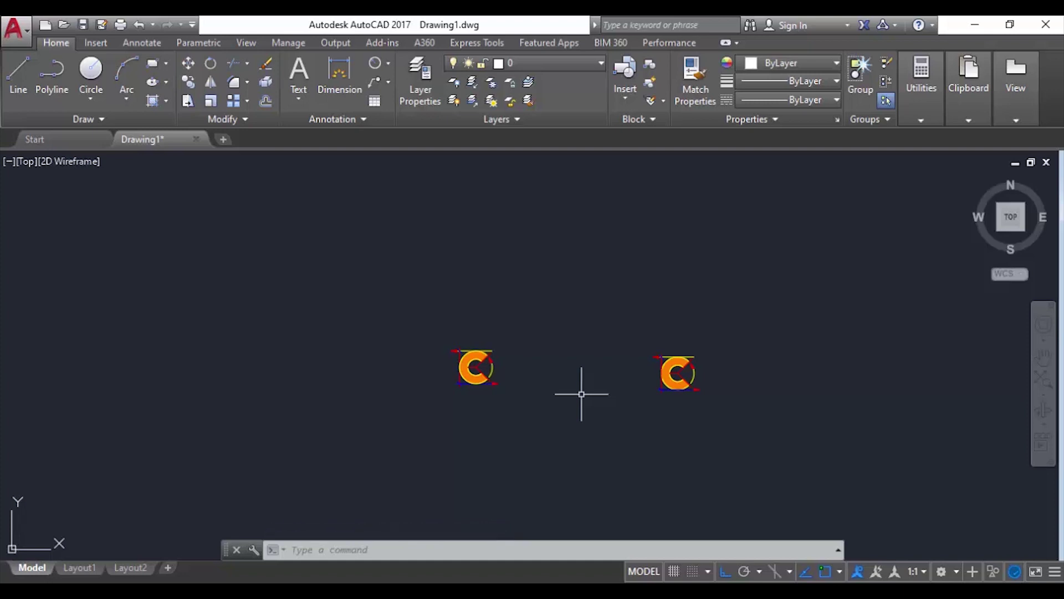
Create a new drawing, paste the left C-shaped figure from Drawing1 into it, and zoom to the extents
left_click(224, 140)
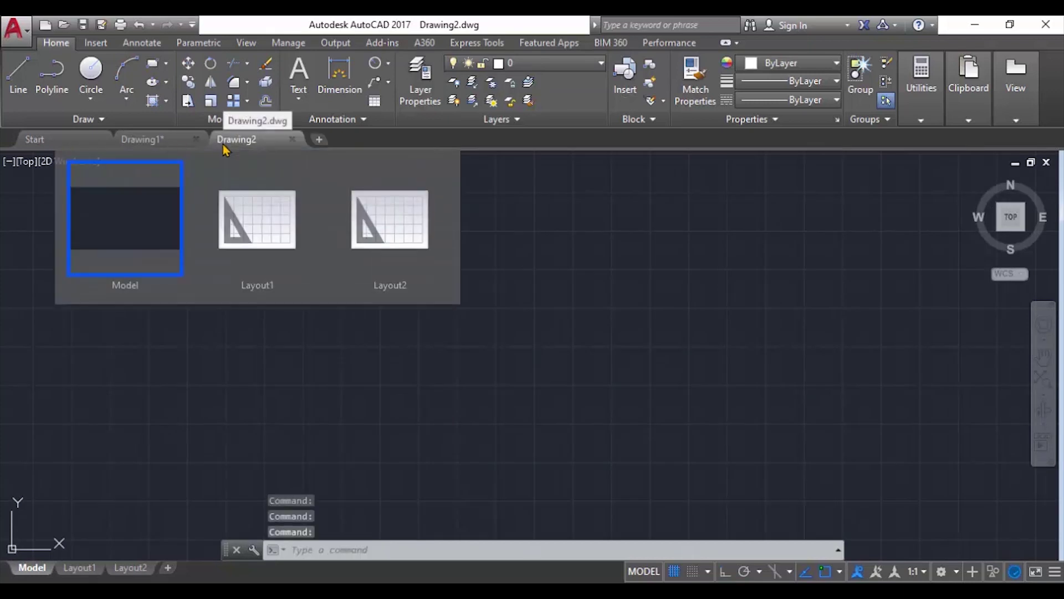
left_click(169, 141)
left_click(416, 314)
left_click(524, 409)
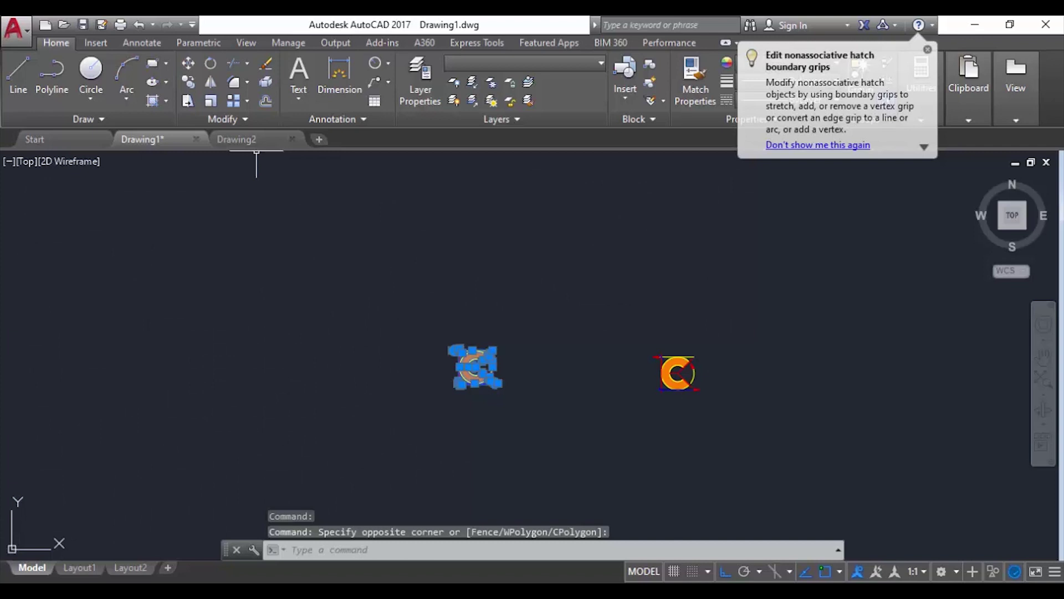
mouse_move(258, 147)
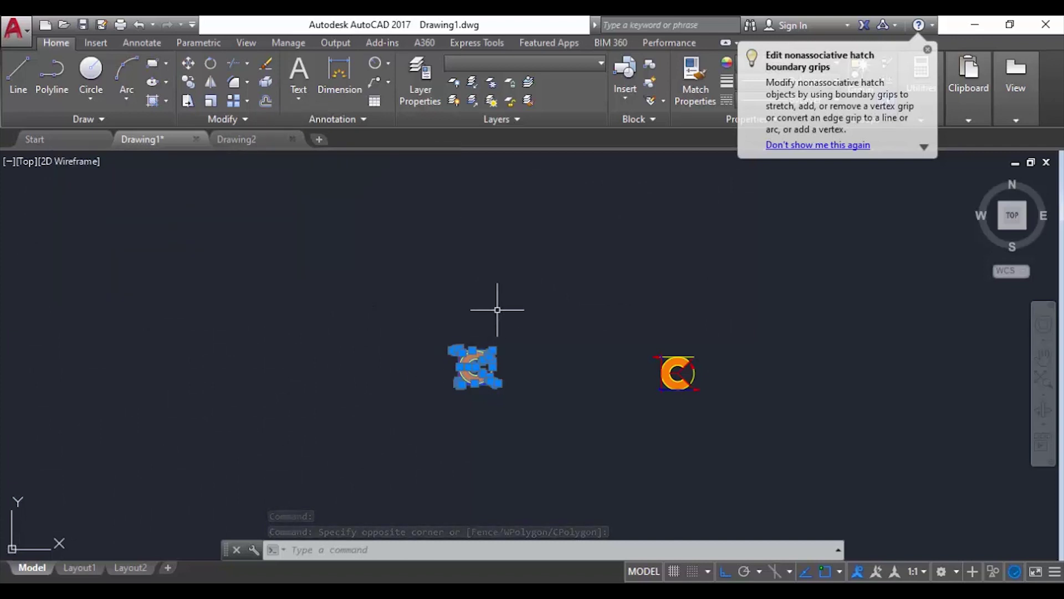
key("ctrl+c")
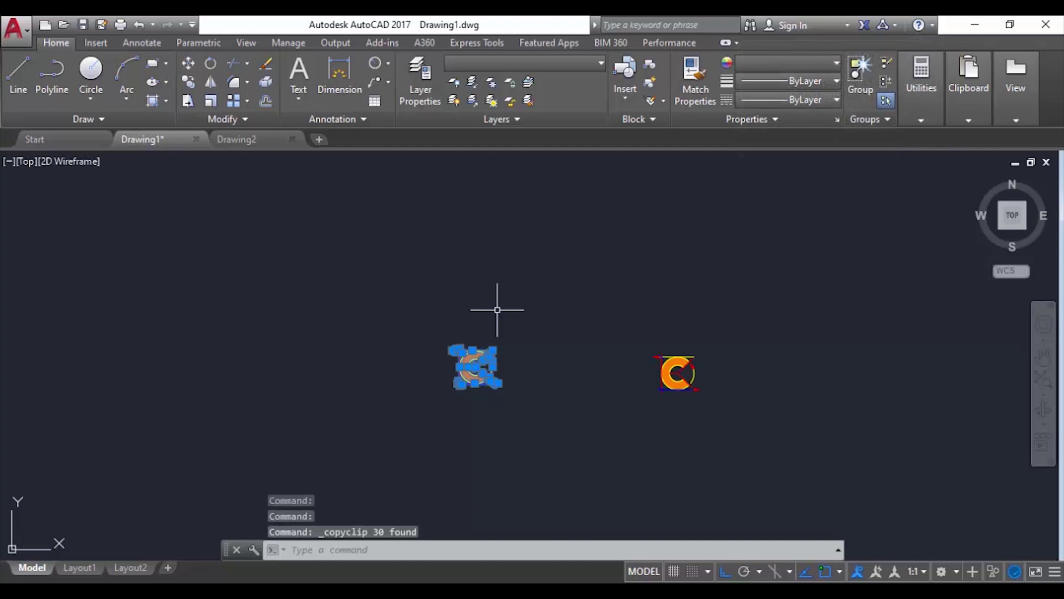
left_click(236, 139)
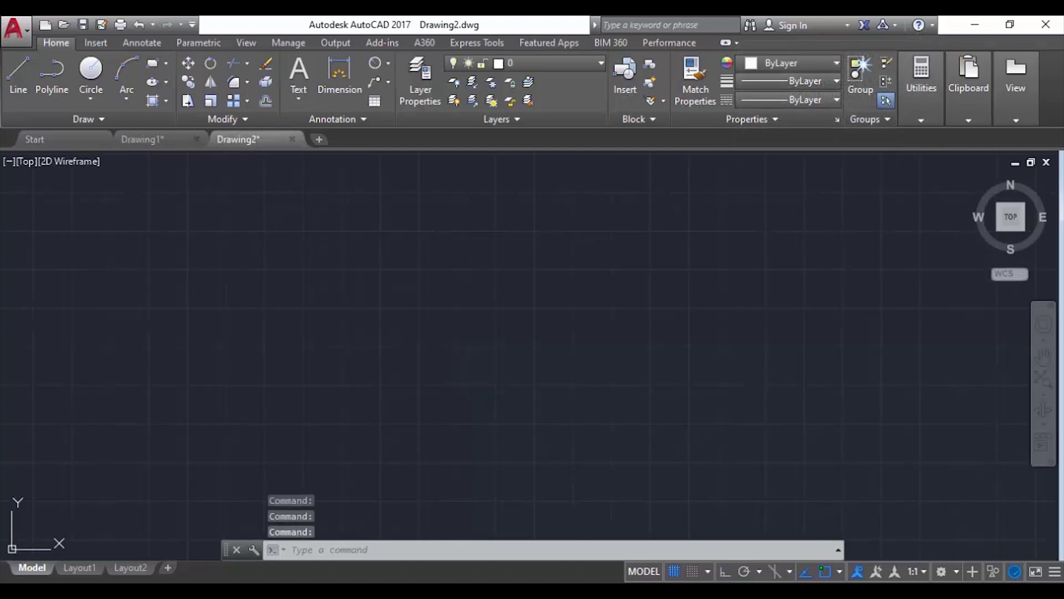
key("ctrl+v")
double_click(390, 350)
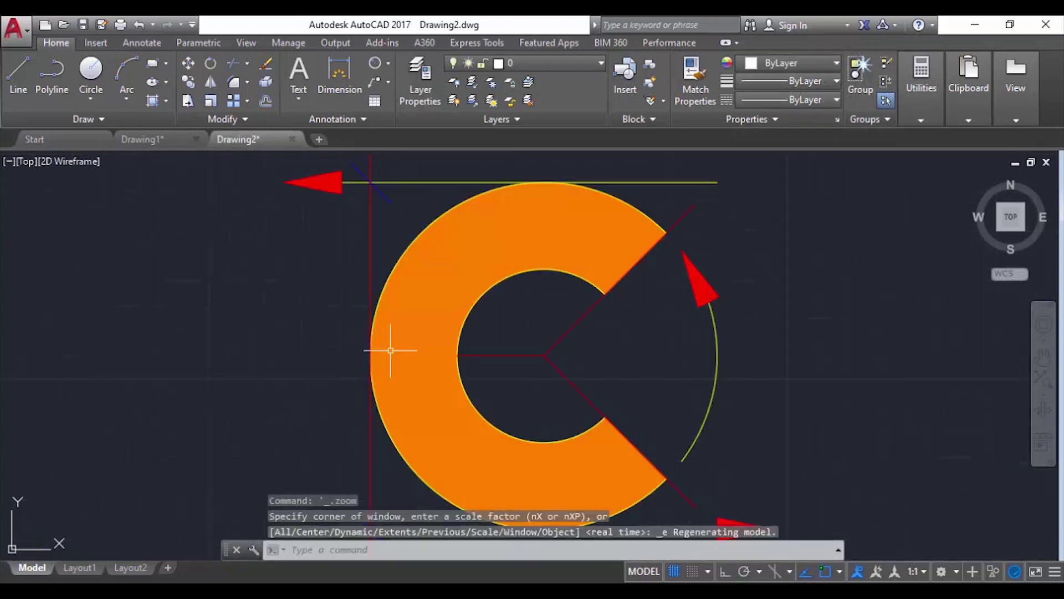
scroll(388, 349, "down", 4)
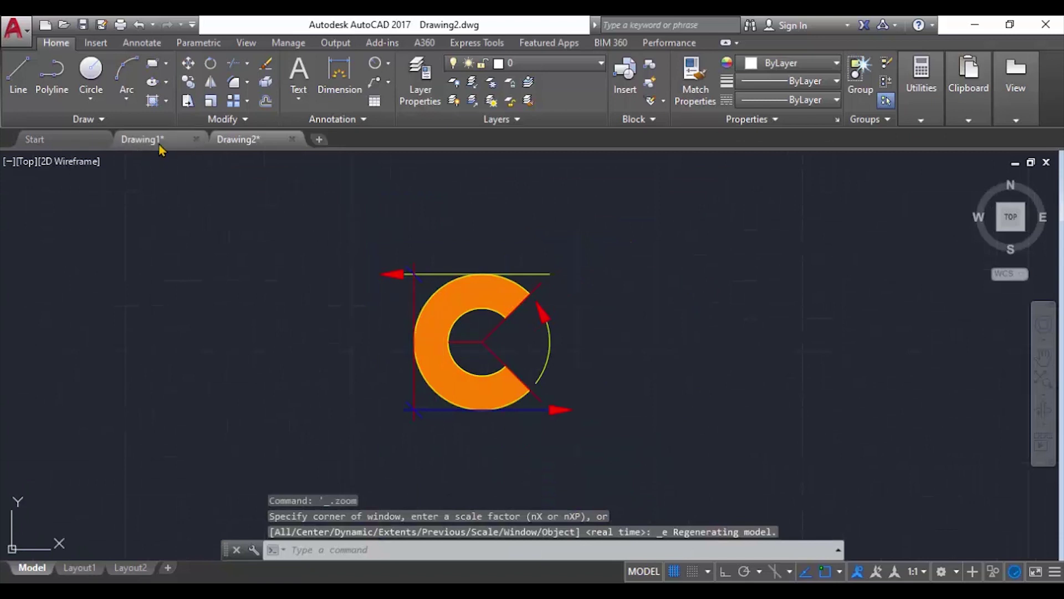
Copy Drawing1's left C-shaped figure with its upper arrowhead tip as base point and paste it at the lower arrowhead's endpoint in Drawing2
left_click(142, 139)
left_click(309, 269)
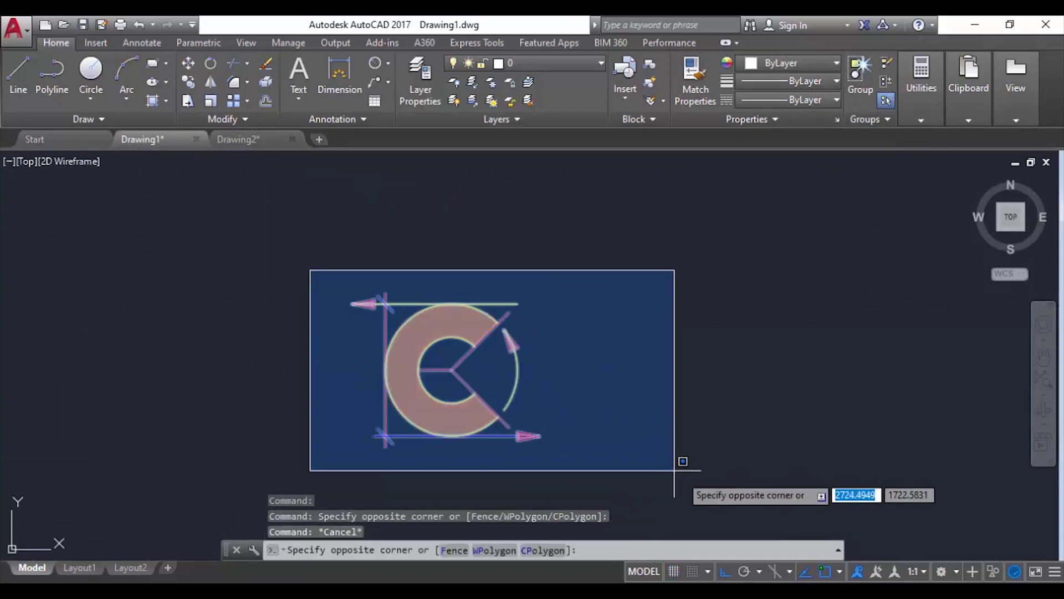
left_click(674, 463)
key("ctrl+shift+c")
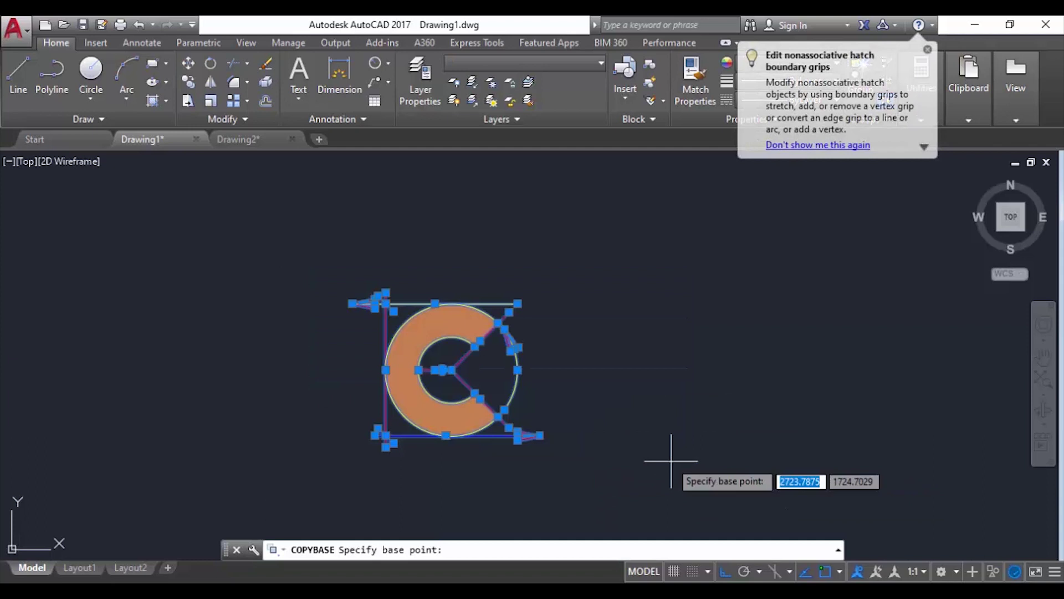
left_click(351, 303)
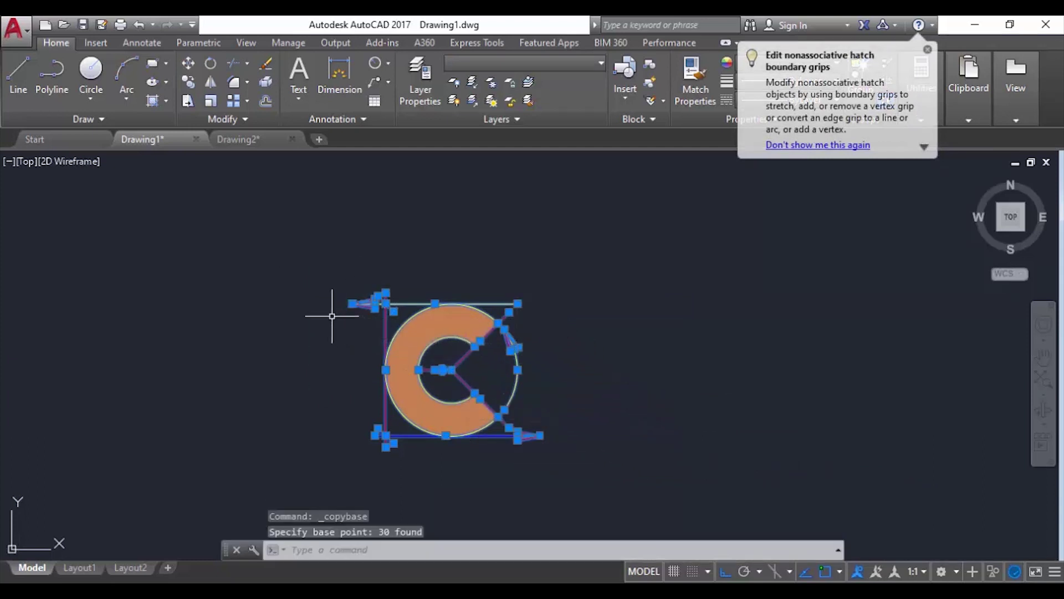
left_click(253, 140)
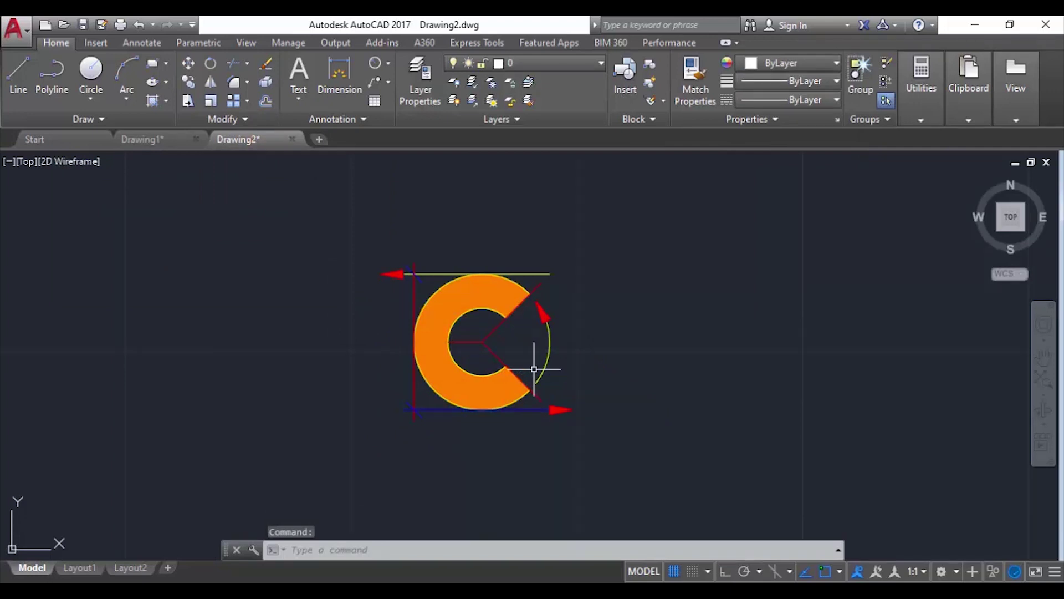
key("ctrl+v")
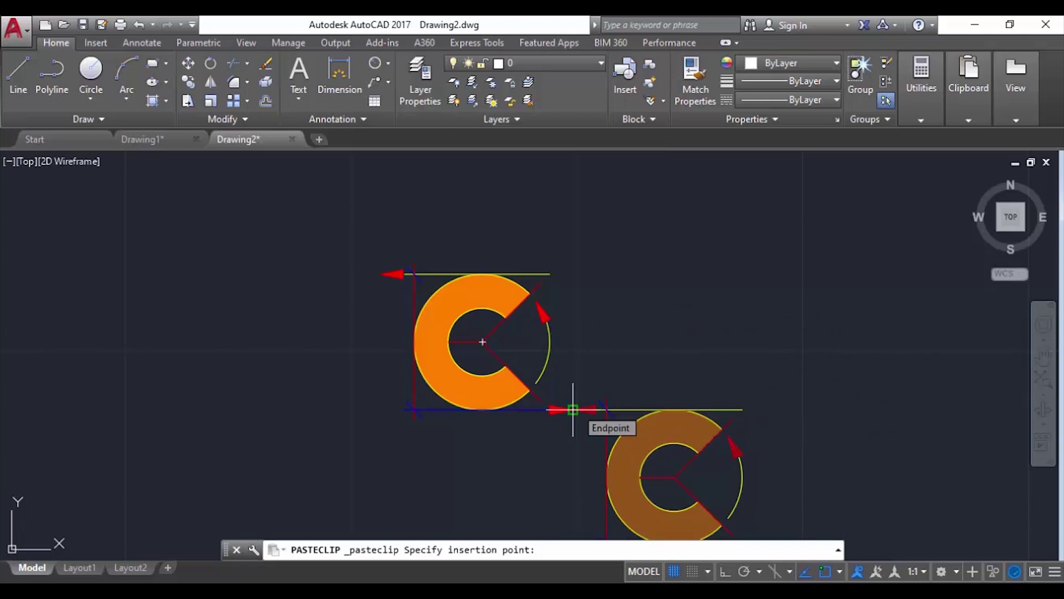
left_click(573, 409)
scroll(643, 298, "down", 2)
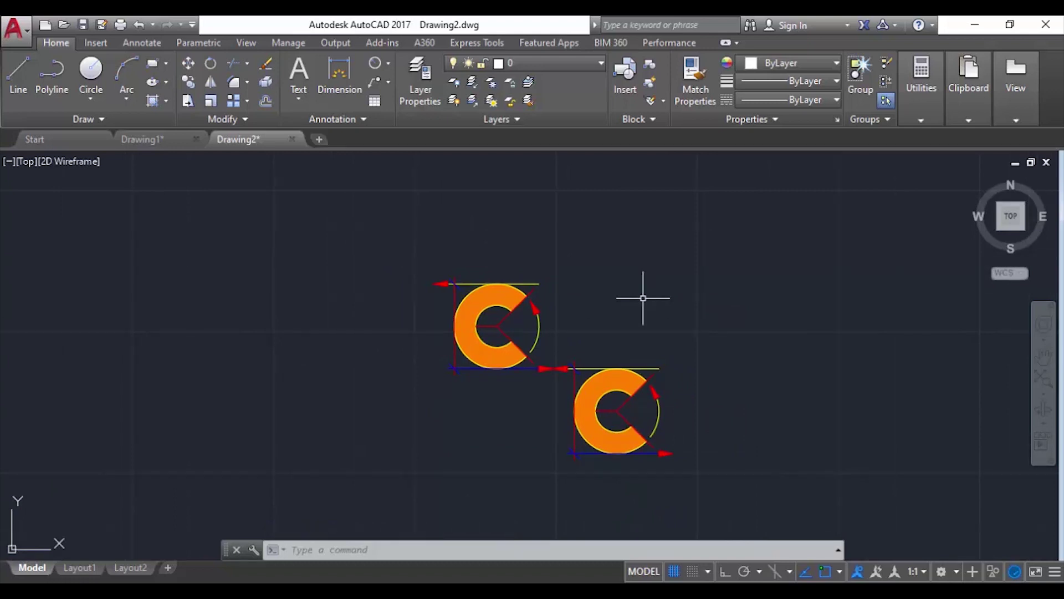
Cycle through the open files from Drawing2 to Drawing1 and show Drawing1's model space
mouse_move(148, 142)
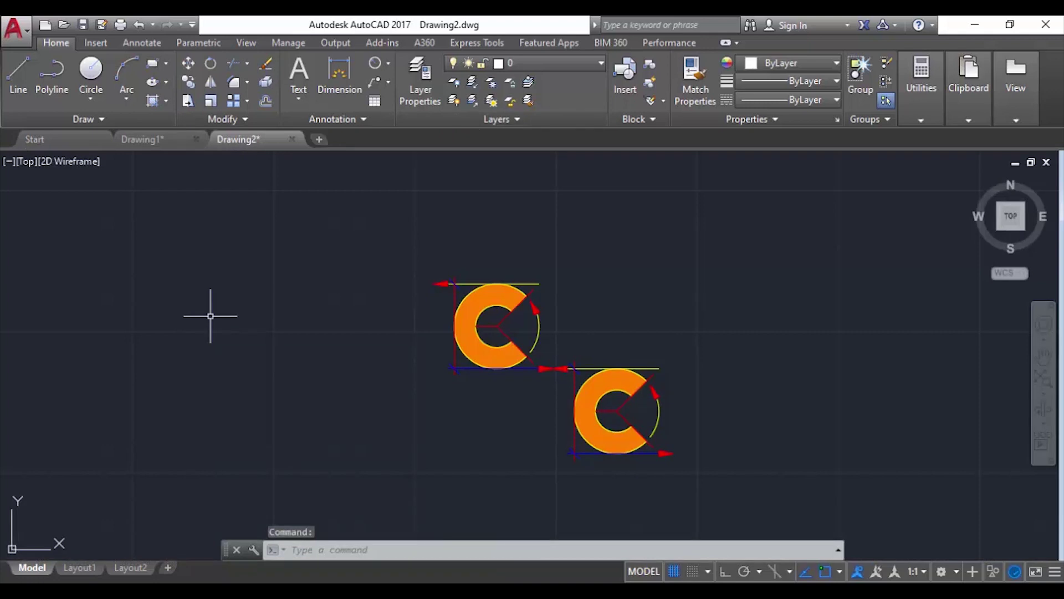
key("ctrl+Tab")
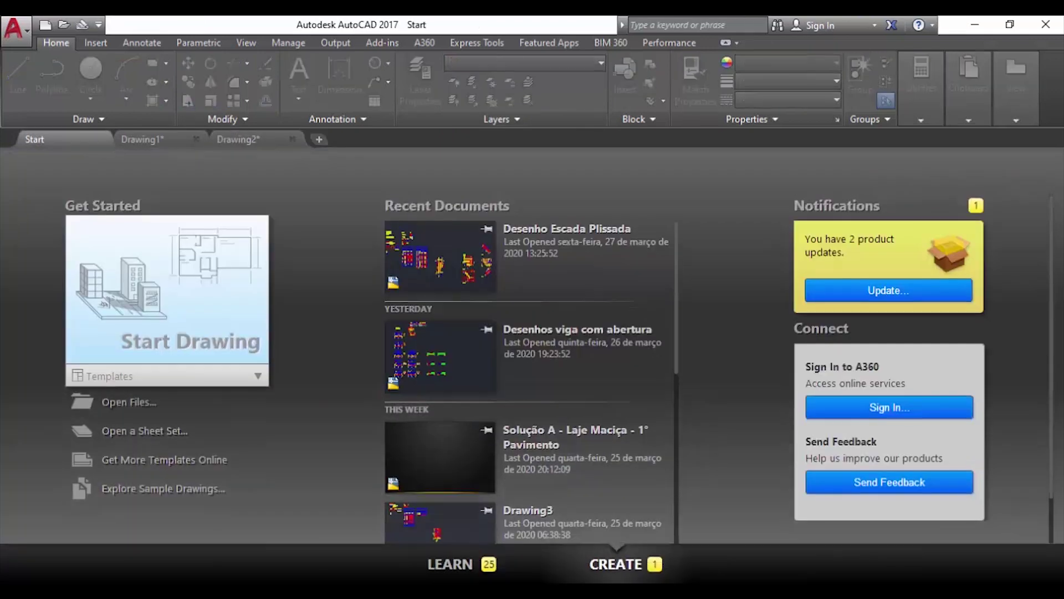
key("ctrl+Tab")
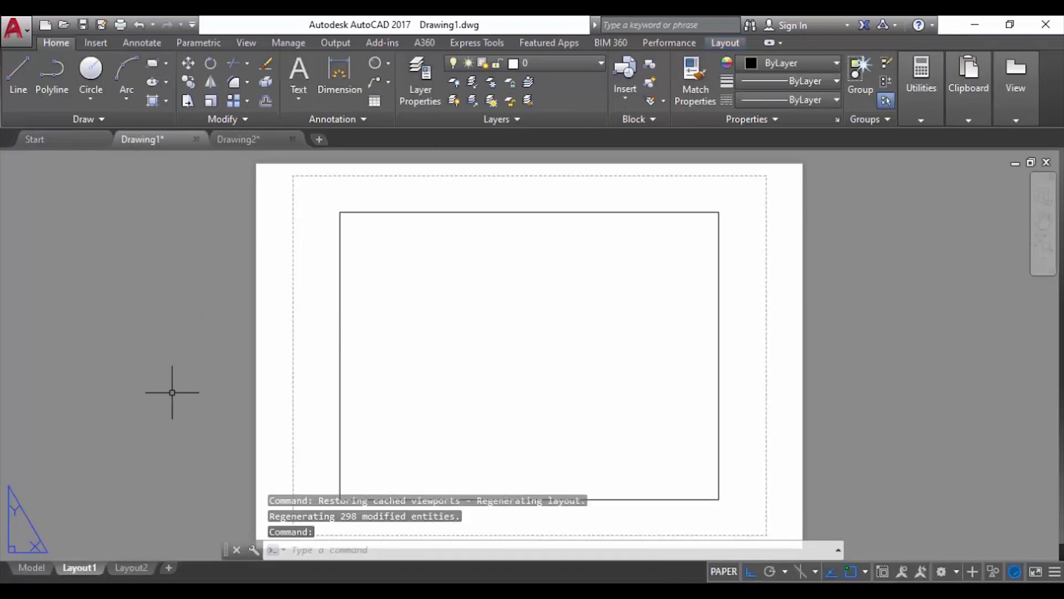
left_click(42, 572)
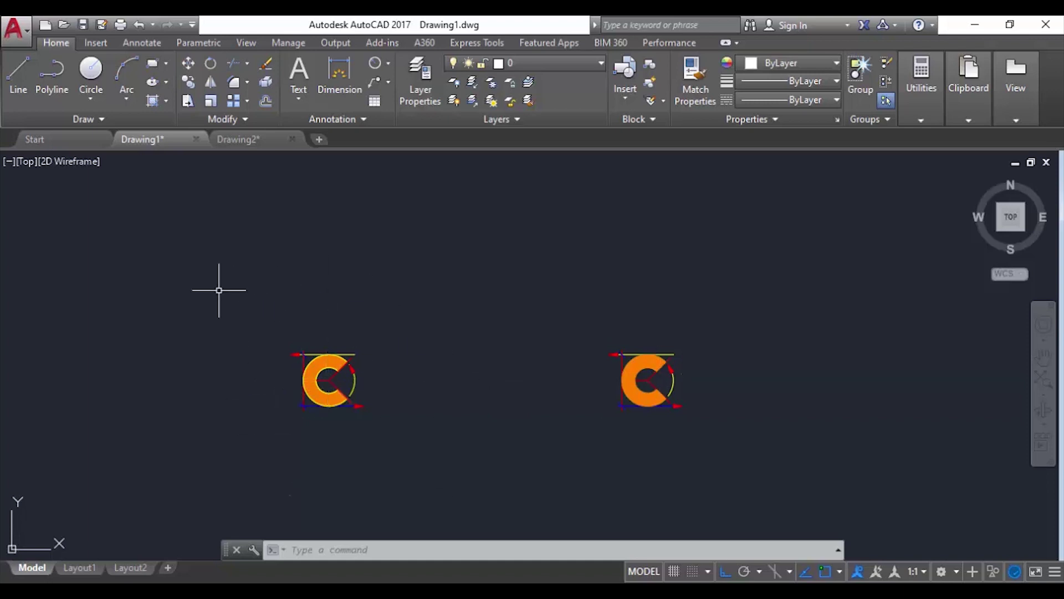
Copy the left C-shaped figure with its center as base point to the midpoint between the centers of the two existing figures
type("o")
key("Return")
left_click(202, 279)
left_click(448, 461)
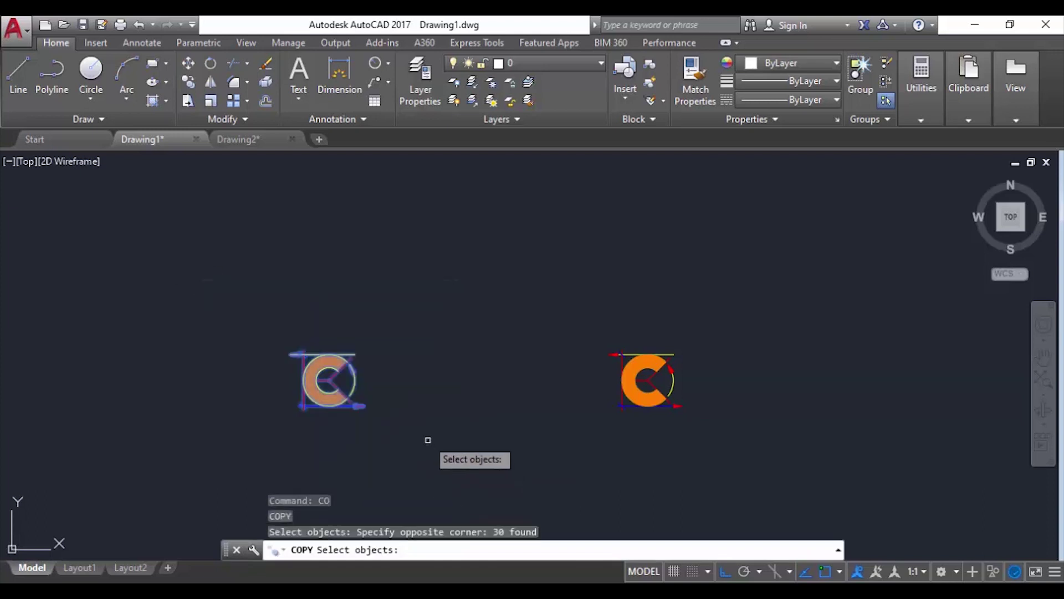
key("Return")
left_click(328, 379)
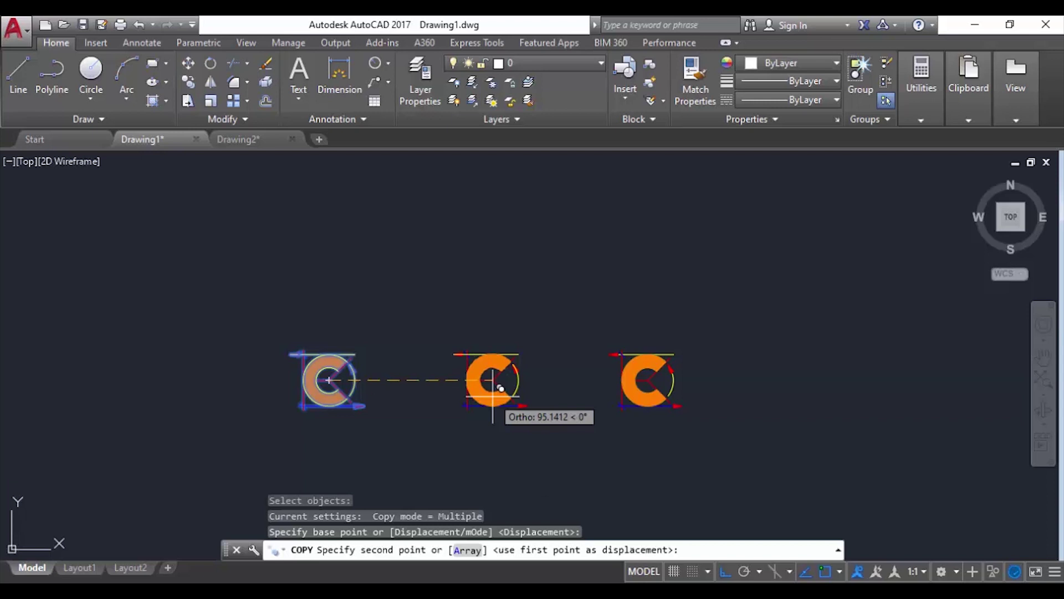
right_click(493, 397, "shift")
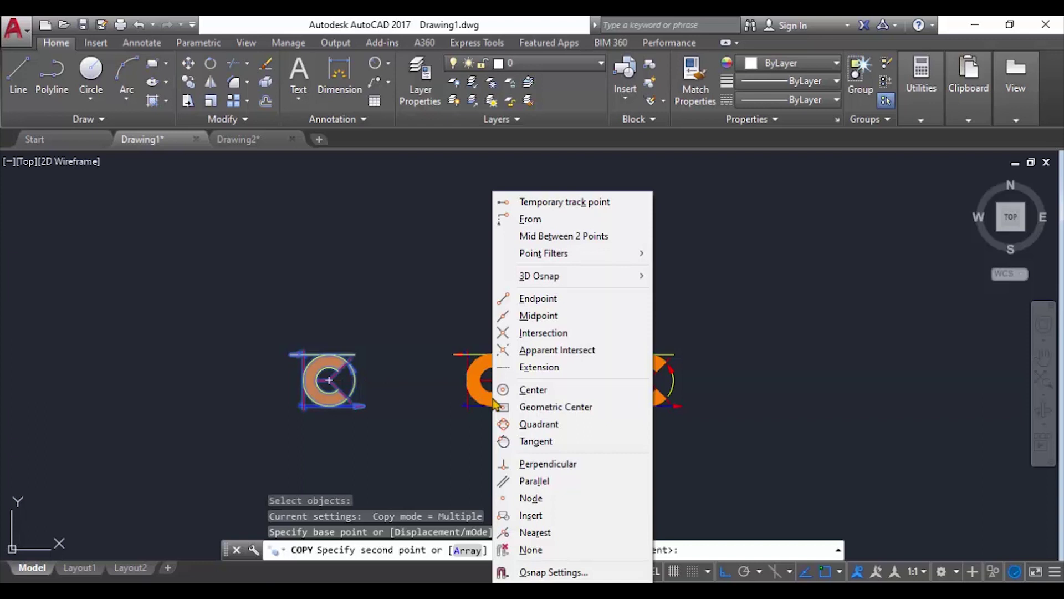
left_click(573, 242)
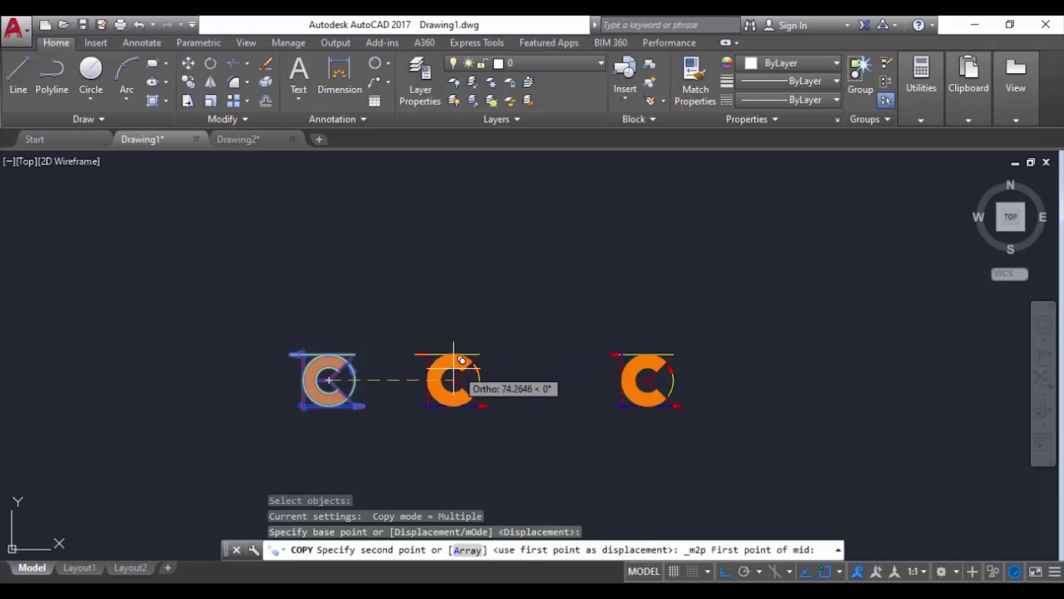
scroll(421, 364, "up", 6)
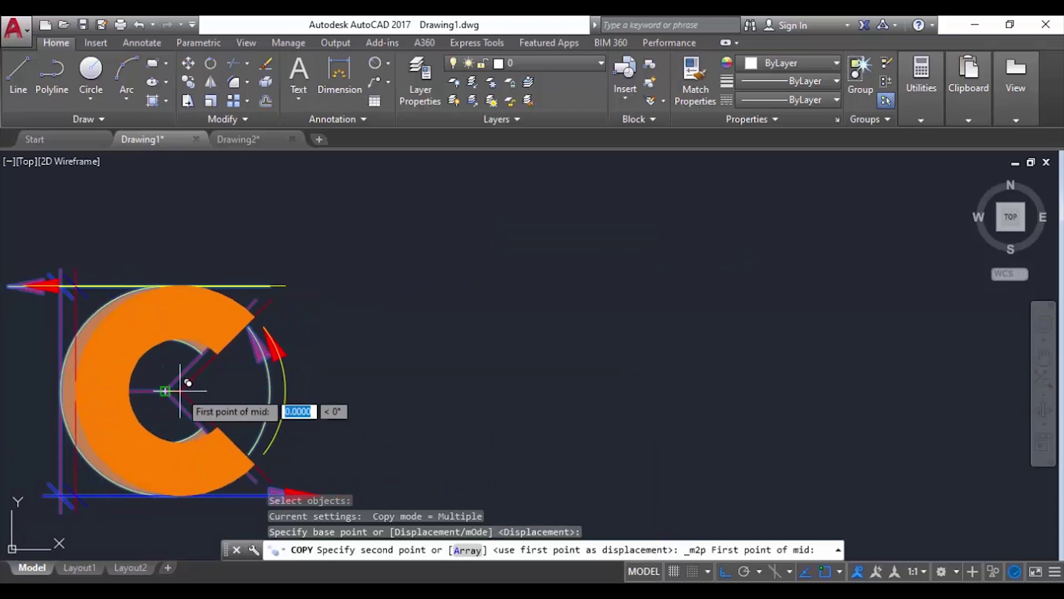
left_click(165, 391)
scroll(166, 380, "down", 5)
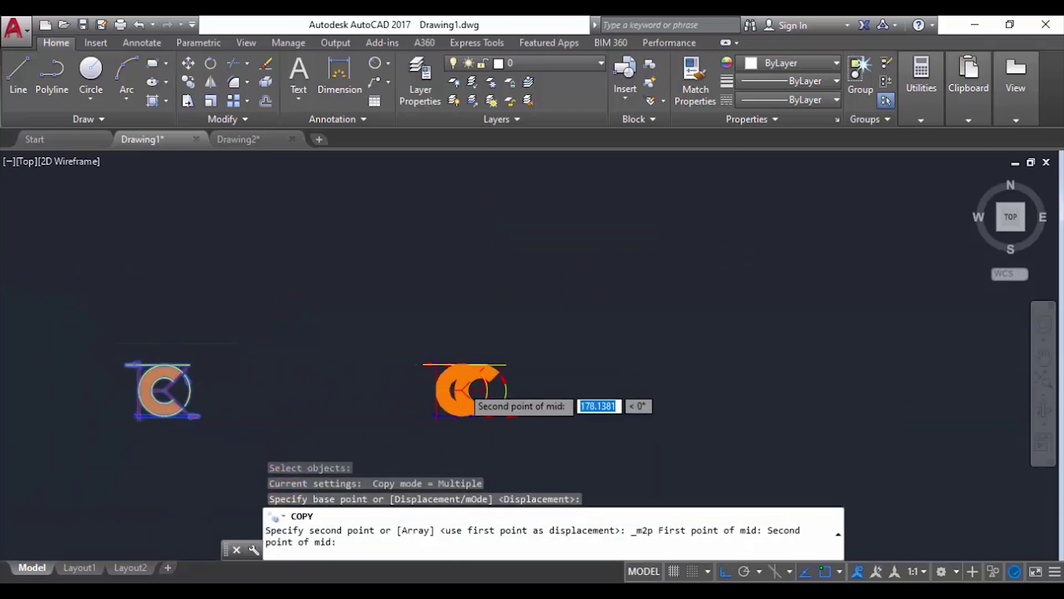
scroll(463, 384, "up", 8)
scroll(463, 384, "down", 4)
left_click(637, 430)
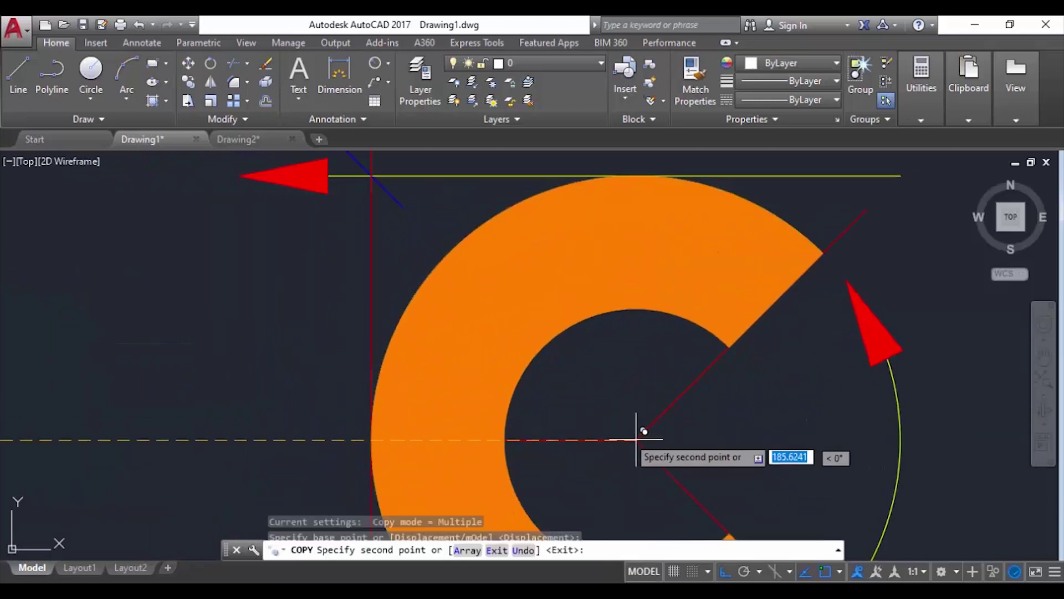
scroll(486, 372, "down", 4)
scroll(486, 372, "down", 4)
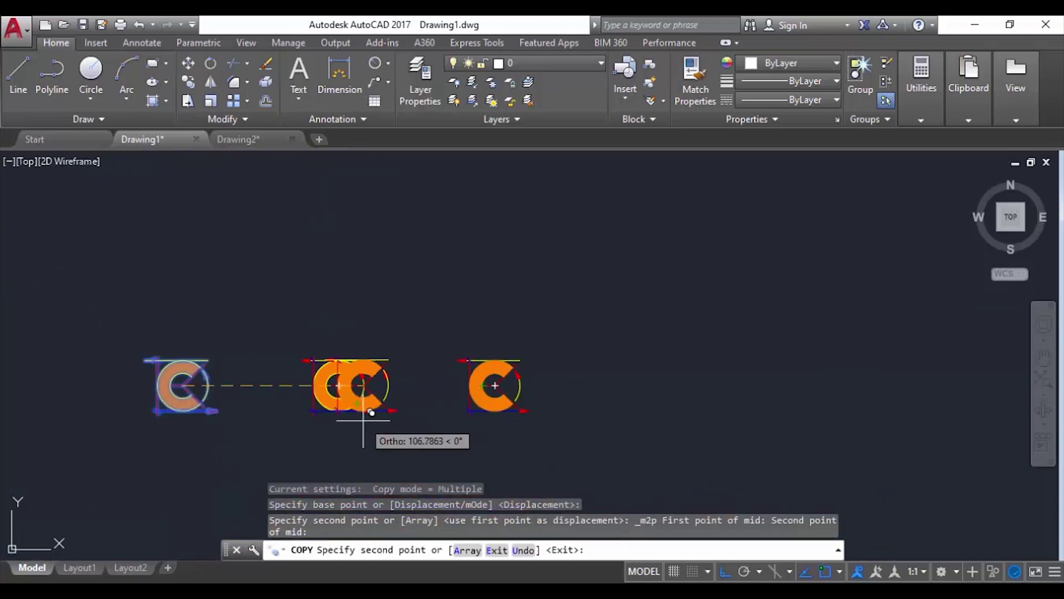
key("Escape")
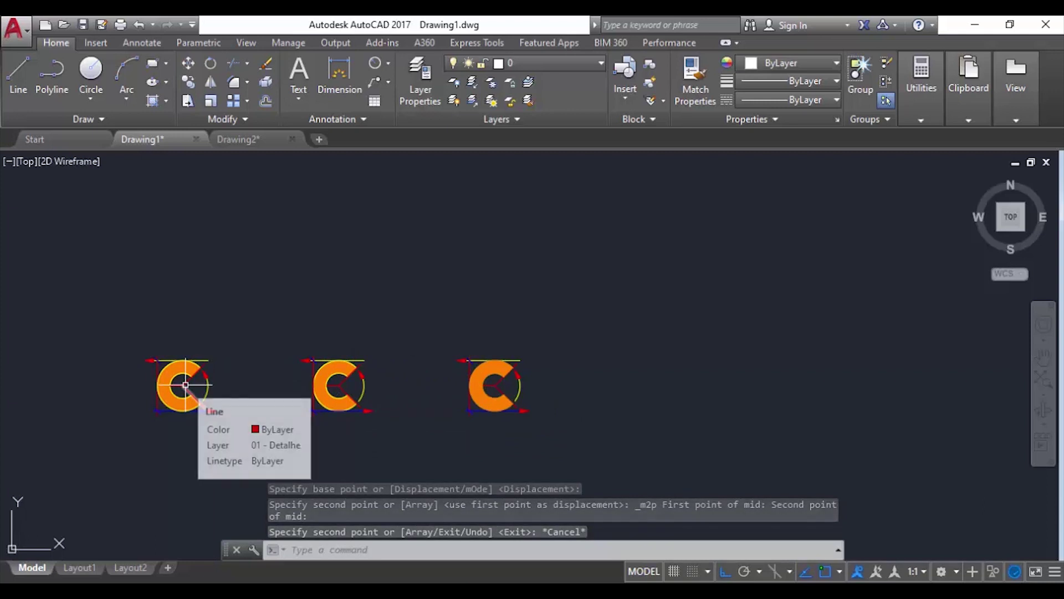
middle_click_drag(369, 428, 474, 413)
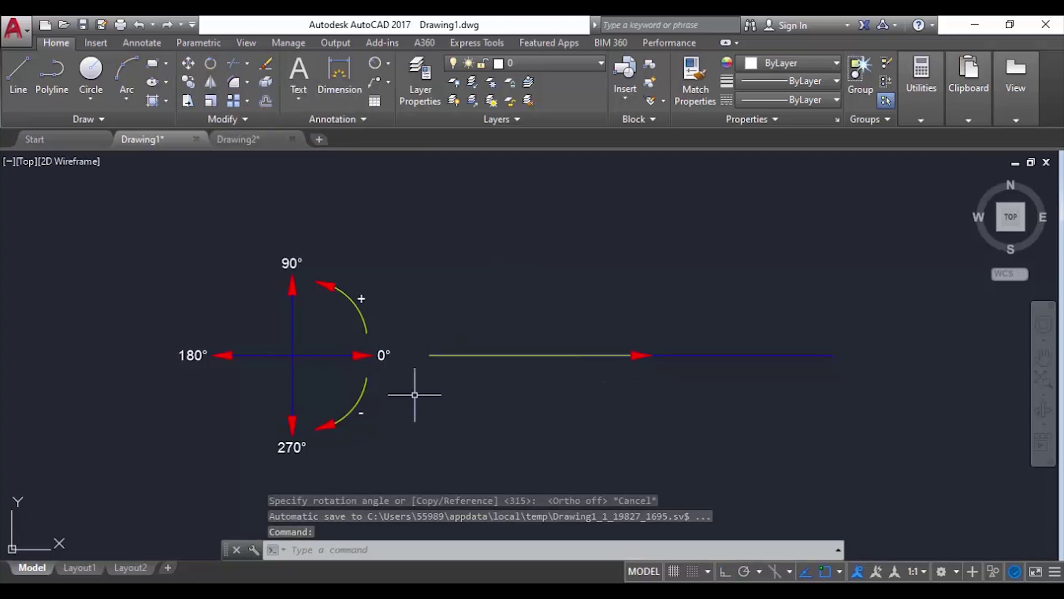
Rotate the horizontal yellow arrow by 90° about its tail endpoint
type("RO")
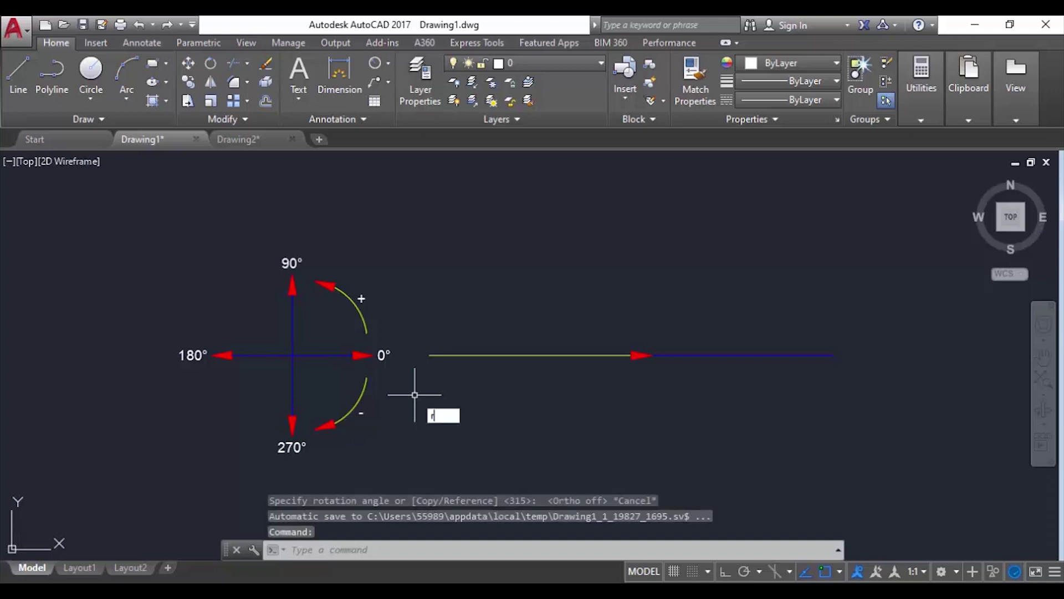
key("Return")
left_click(416, 394)
left_click(703, 301)
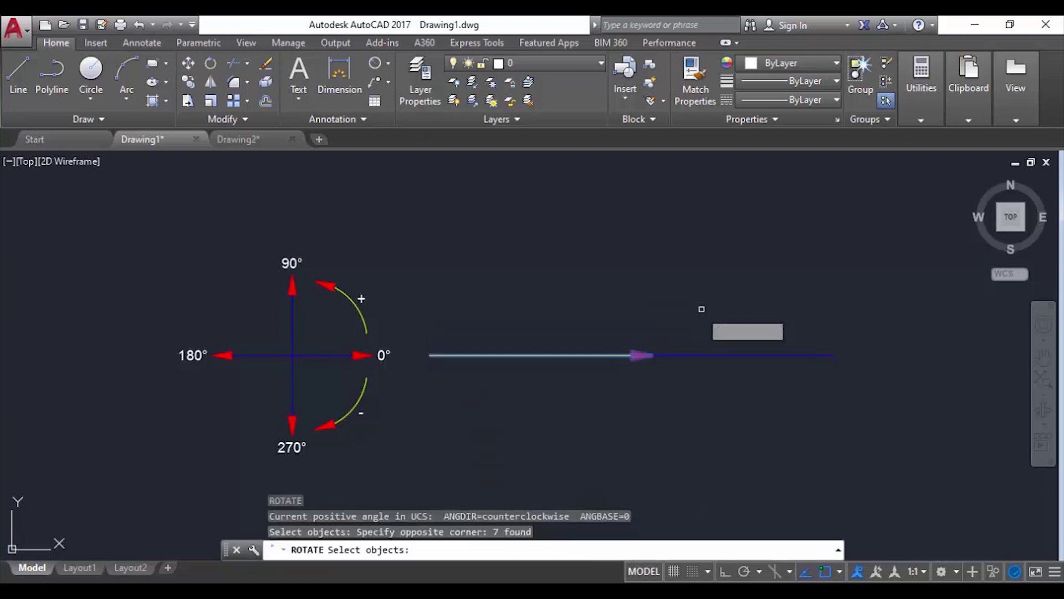
scroll(604, 414, "down", 2)
key("Return")
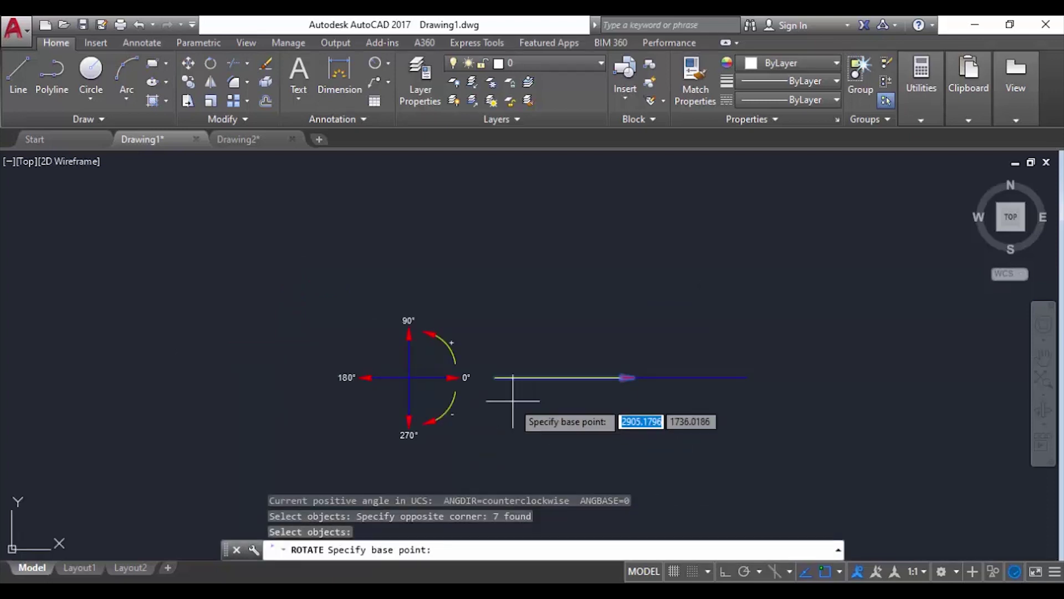
left_click(495, 378)
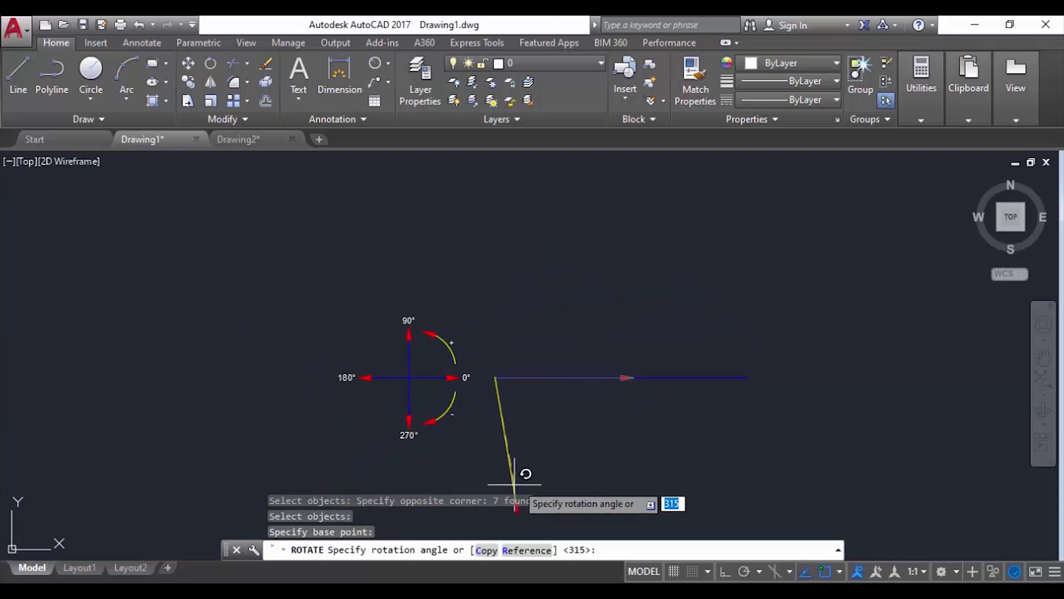
middle_click_drag(613, 385, 617, 320)
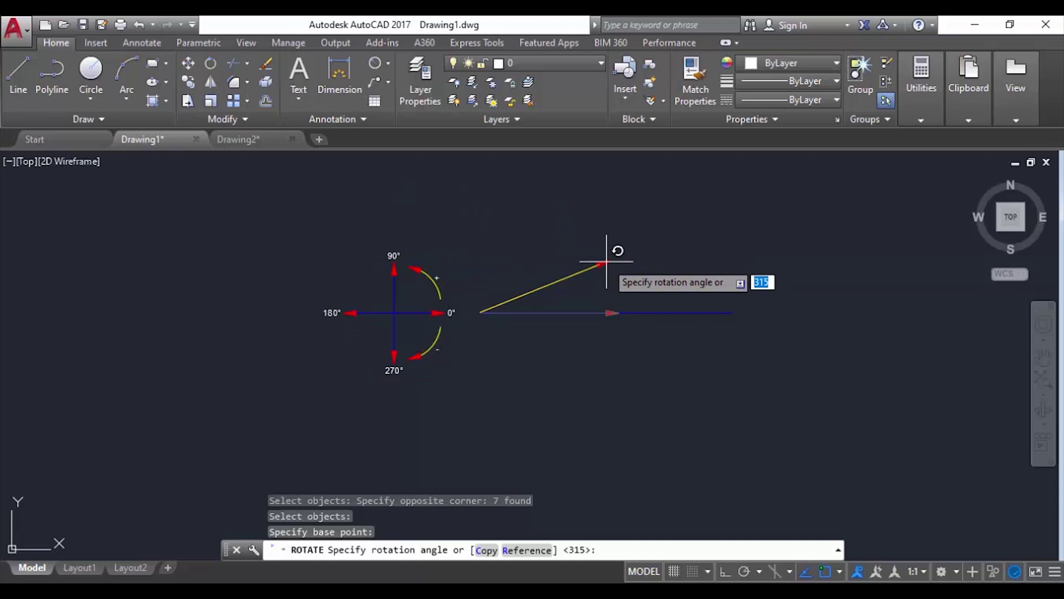
type("90")
key("Return")
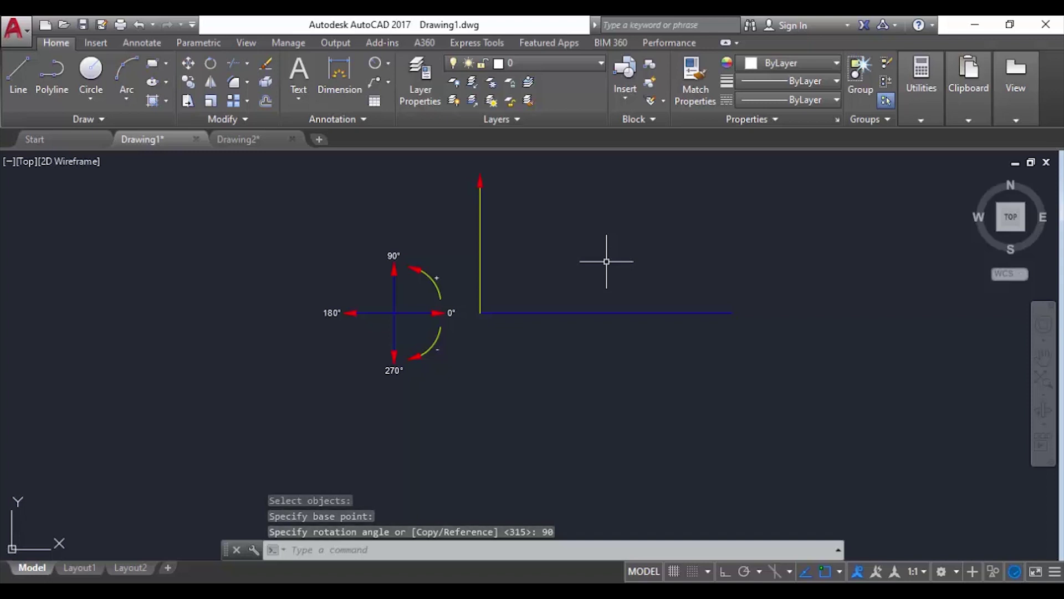
Rotate the vertical yellow arrow by -90° about its lower endpoint
type("ro")
key("Return")
left_click(471, 340)
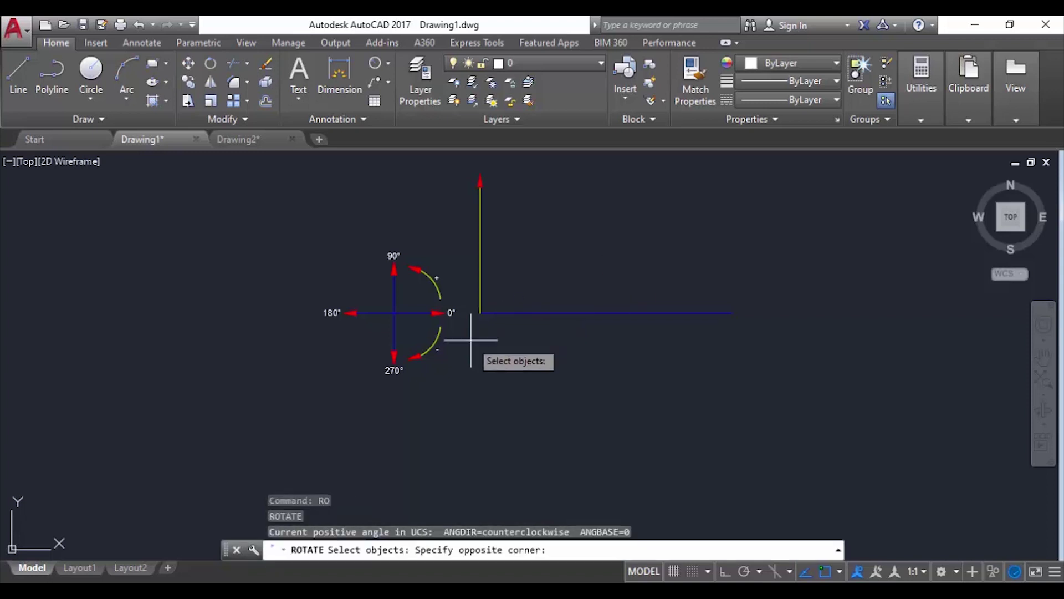
left_click(501, 170)
key("Return")
left_click(480, 313)
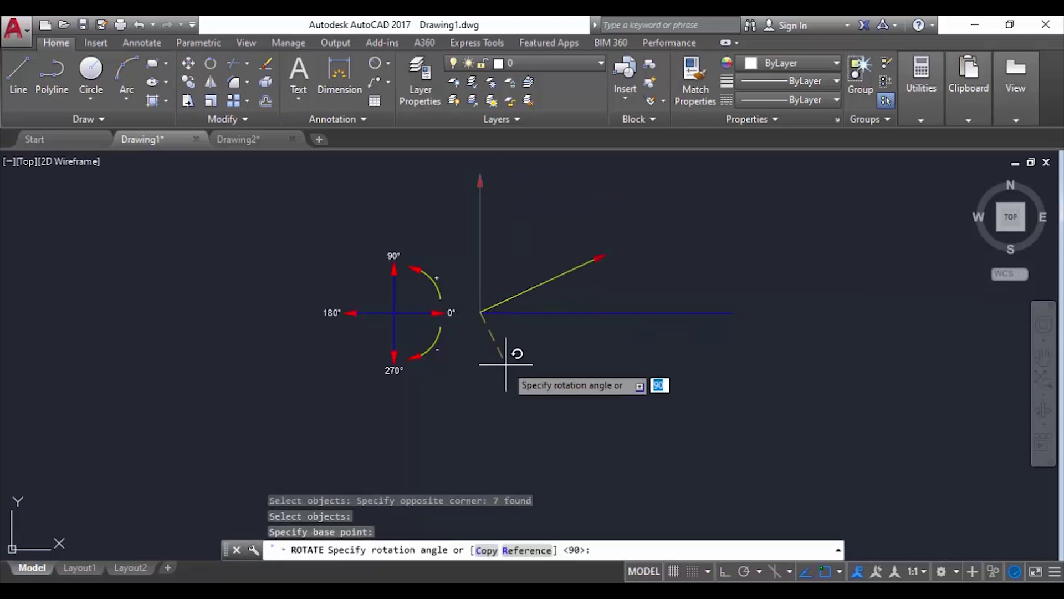
type("-90")
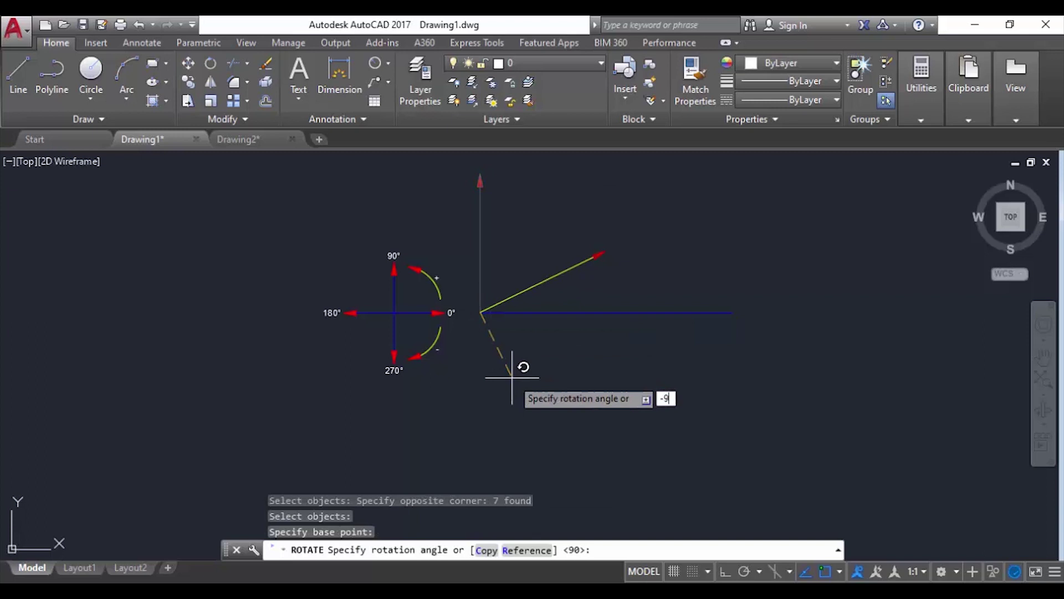
key("Return")
scroll(494, 280, "up", 2)
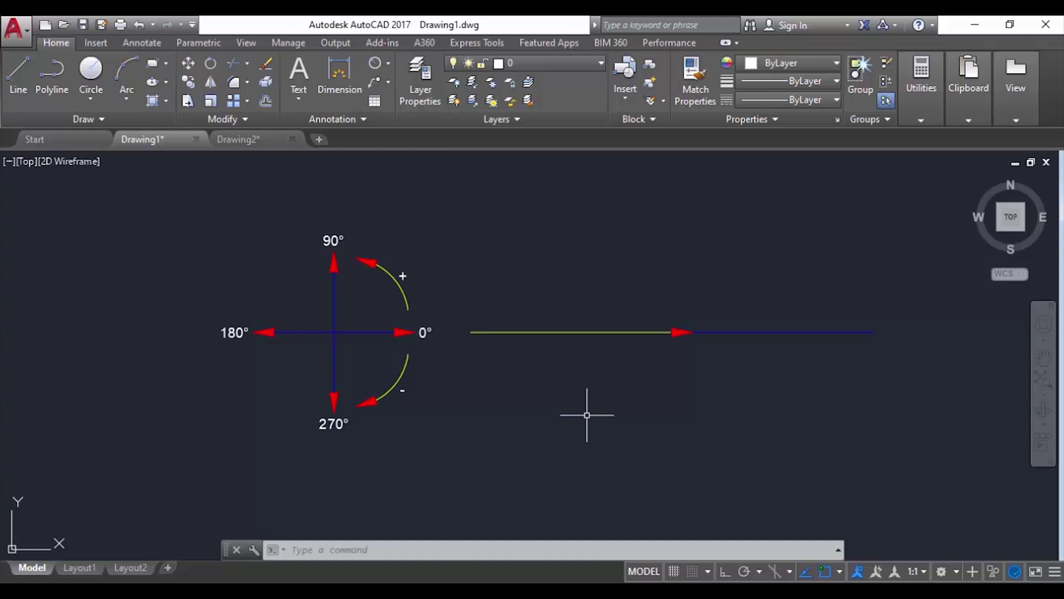
Rotate a copy of the horizontal yellow arrow by 45° about its tail endpoint, using the Copy option
type("RO")
key("Return")
left_click(450, 383)
left_click(721, 276)
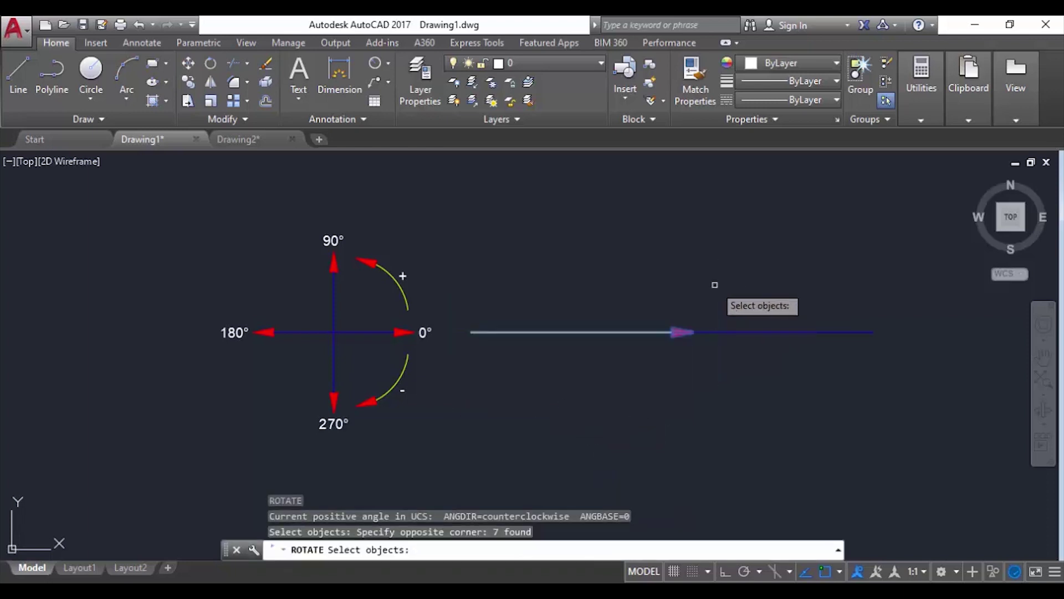
key("Return")
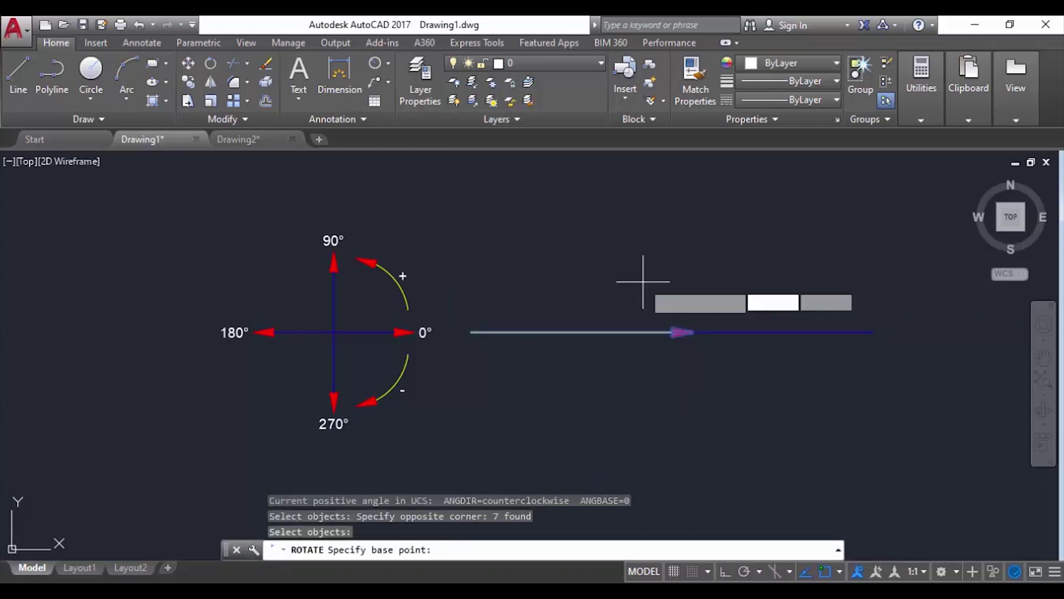
left_click(471, 332)
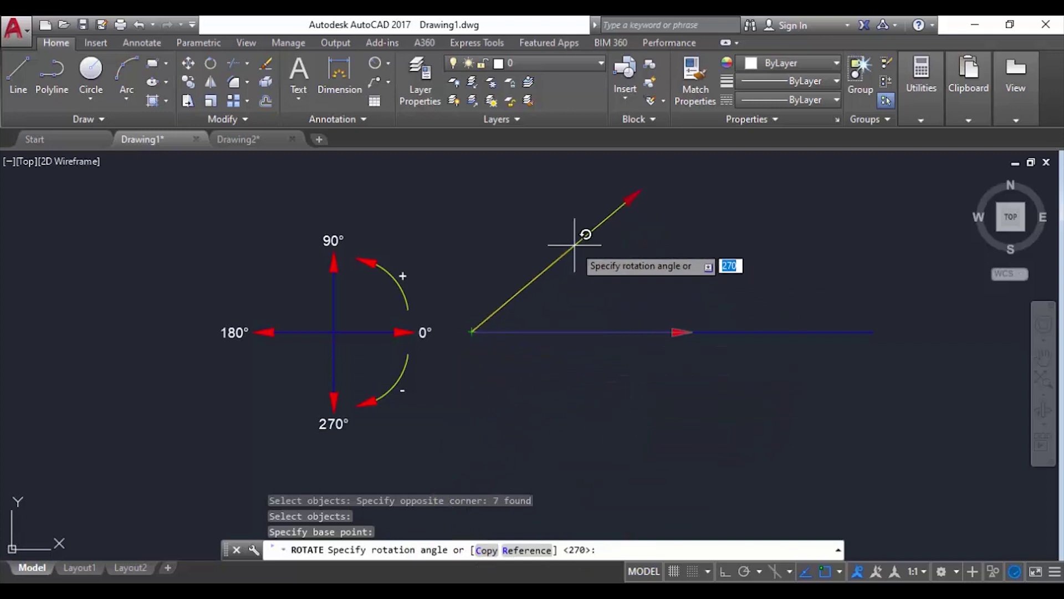
type("c")
key("Return")
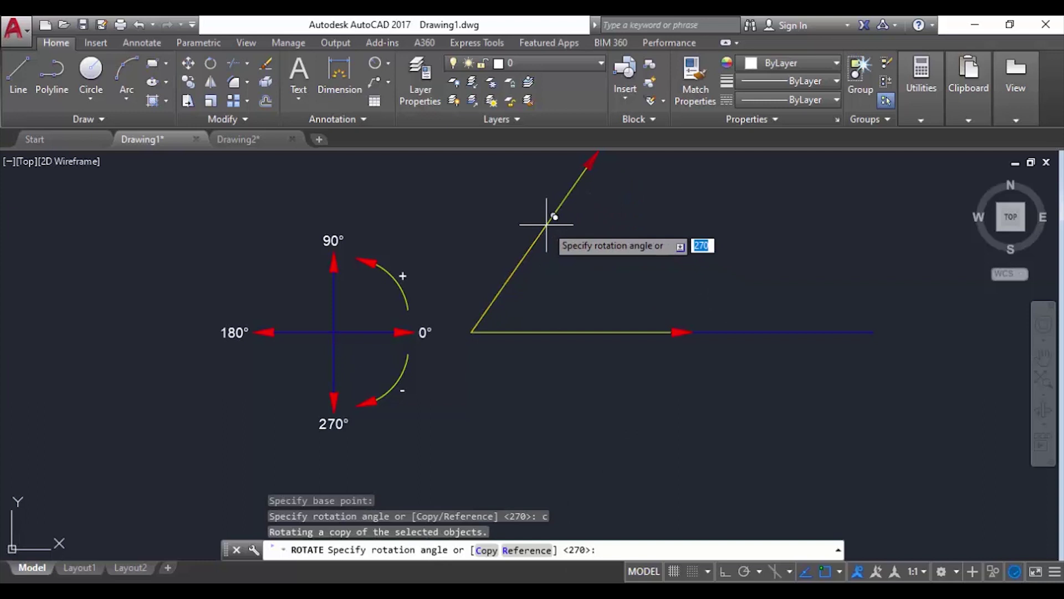
type("45")
key("Return")
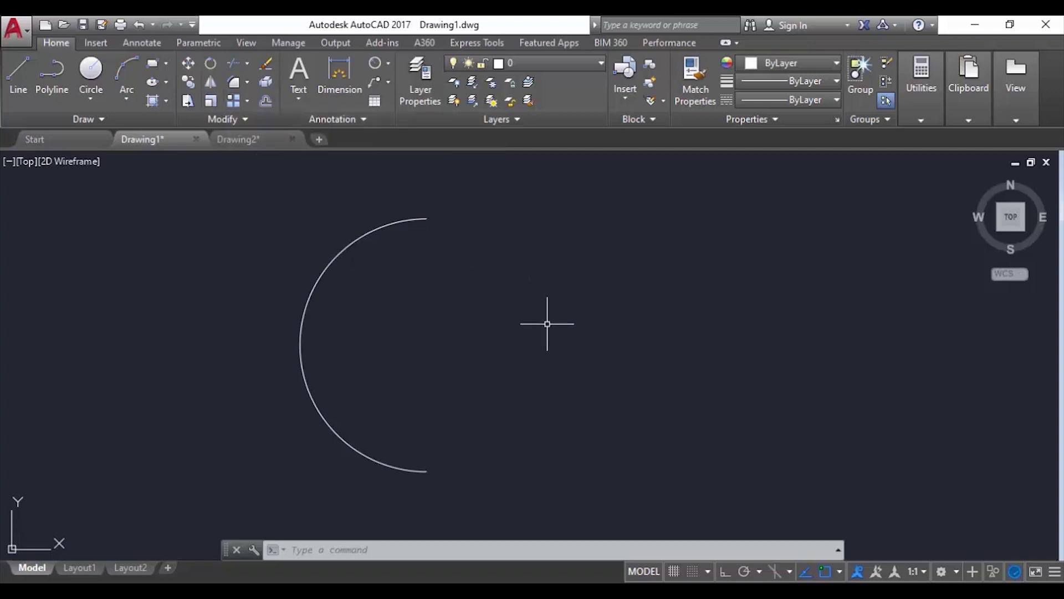
Mirror the semicircular arc across the vertical line through its endpoints, keeping the source object
type("mi")
key("Return")
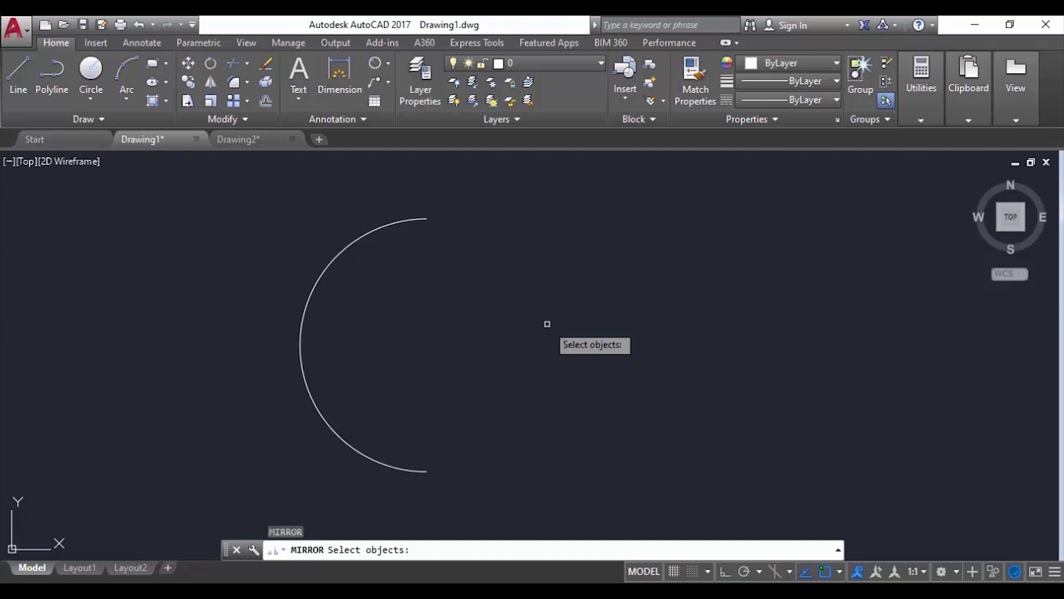
left_click(464, 316)
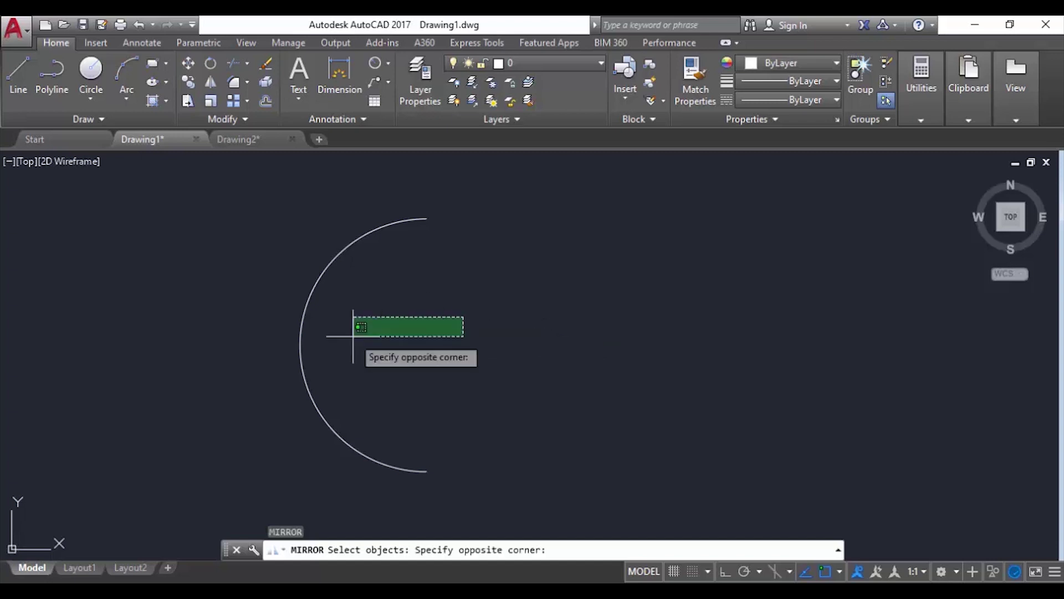
left_click(89, 388)
key("Return")
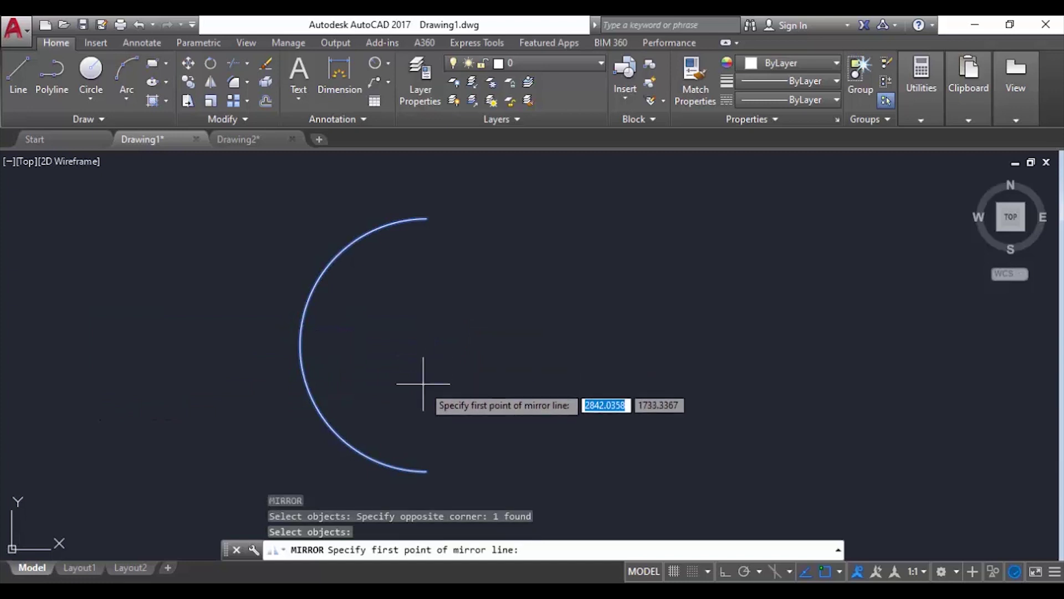
left_click(426, 471)
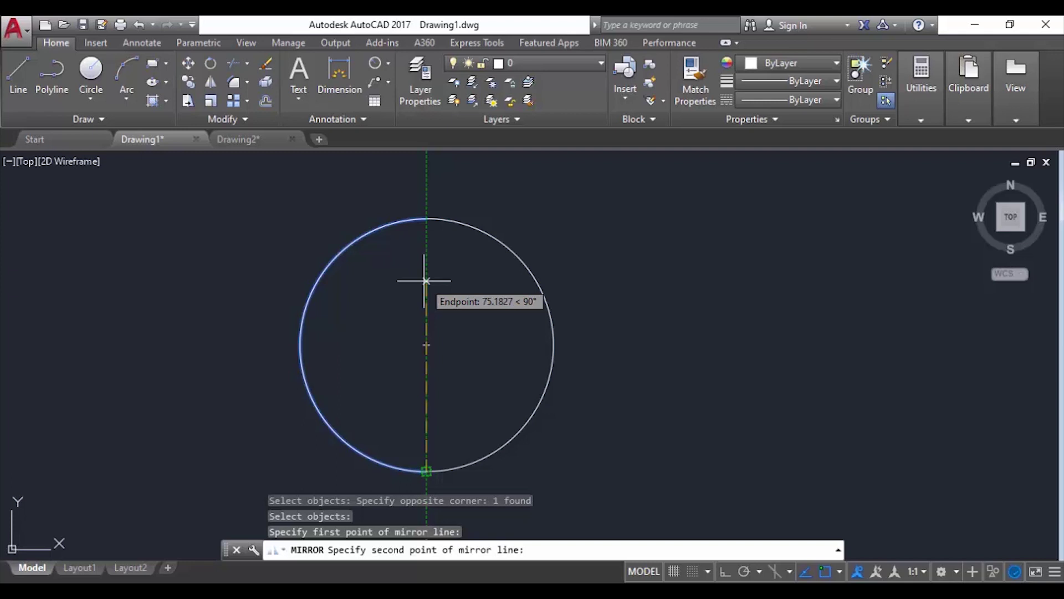
left_click(427, 281)
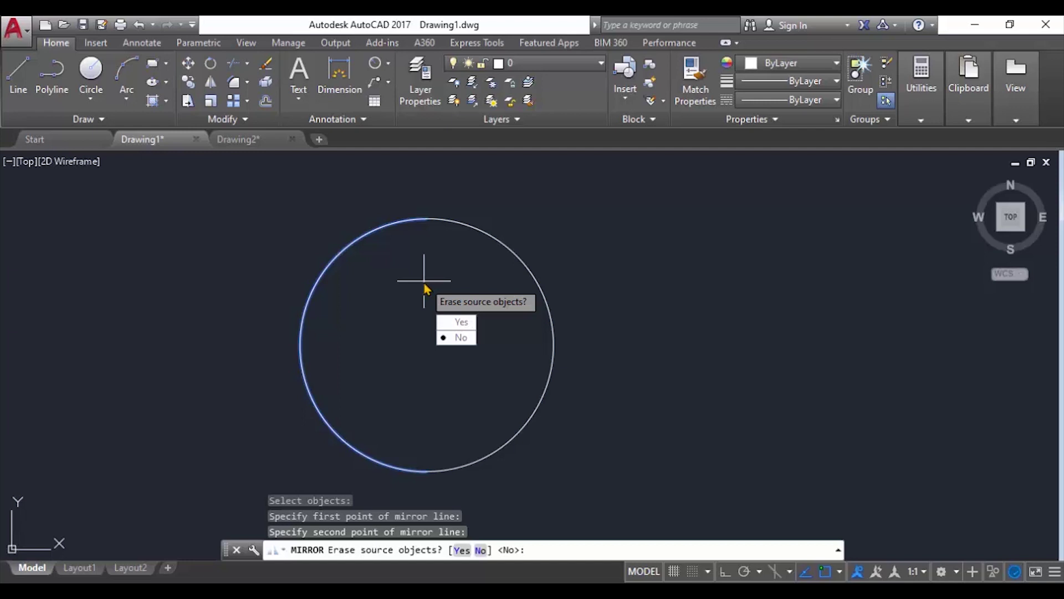
type("n")
key("Return")
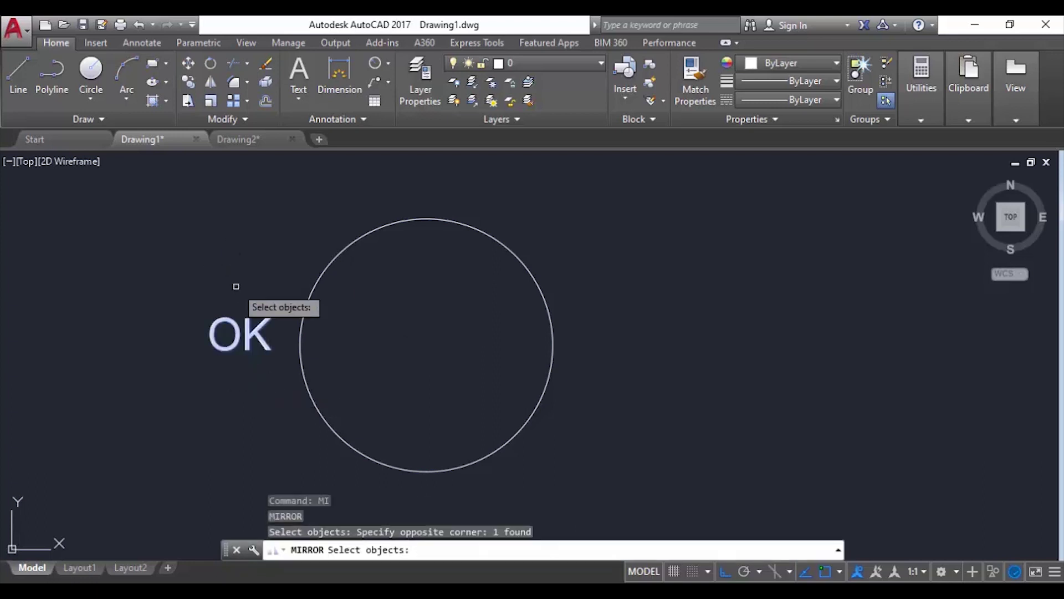
Mirror the OK text using a mirror line that starts at the circle's topmost point
key("Return")
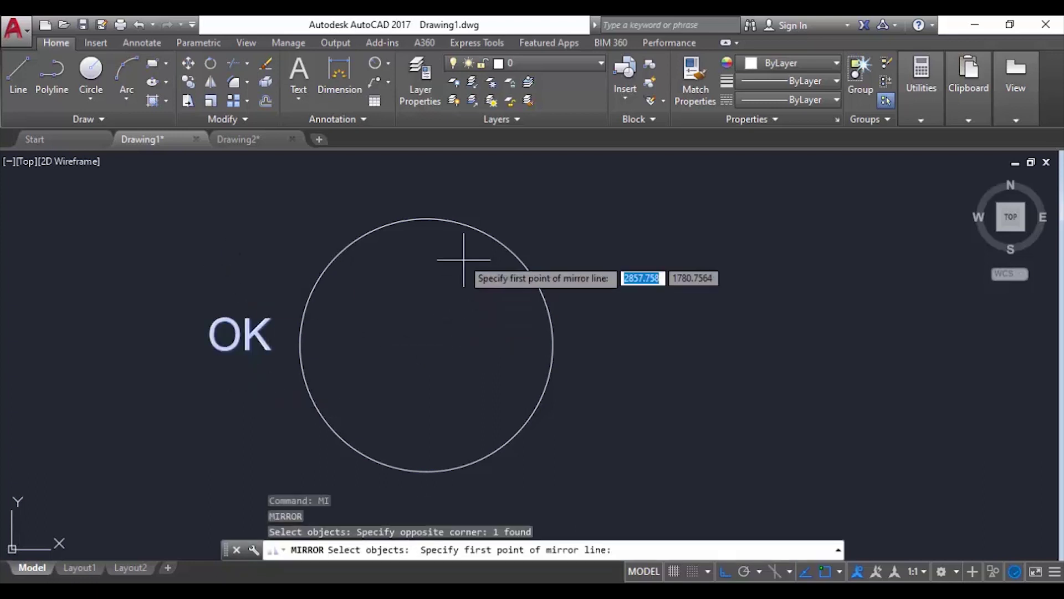
left_click(426, 218)
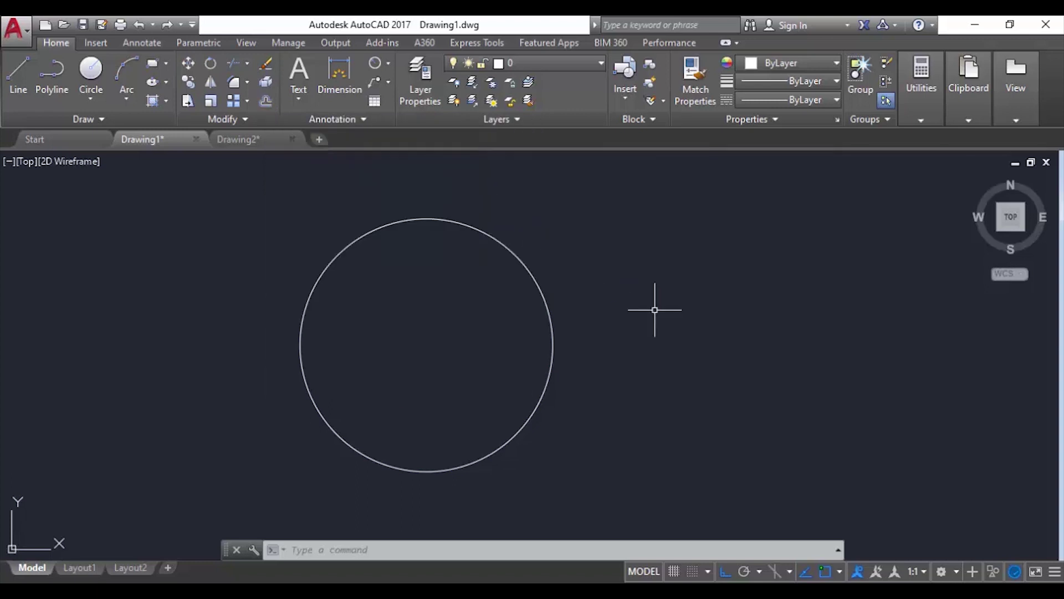
Offset the circle by 10 both outward and inward, and undo both offsets
type("o")
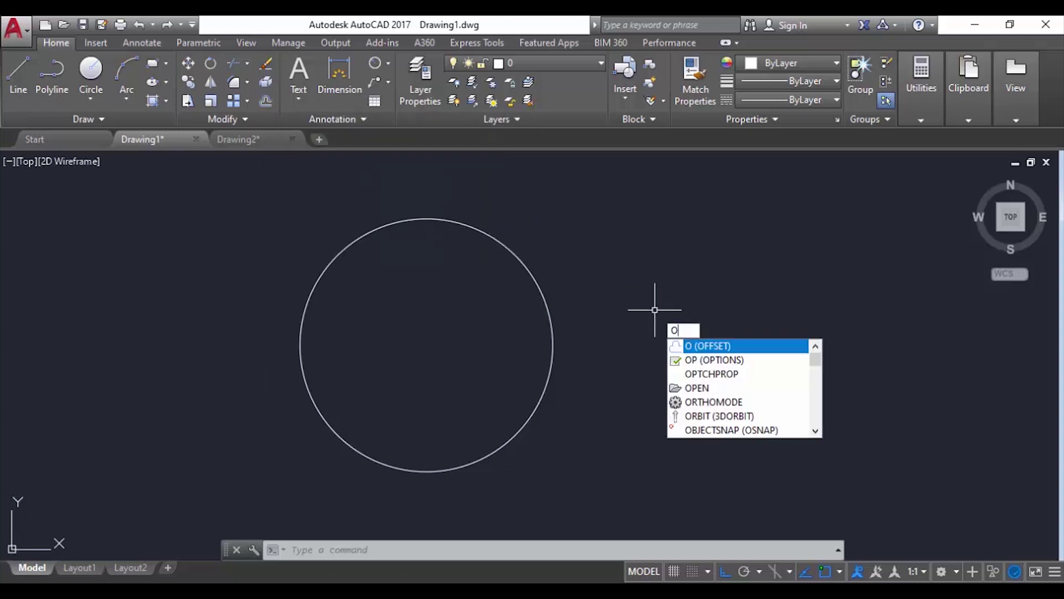
key("Return")
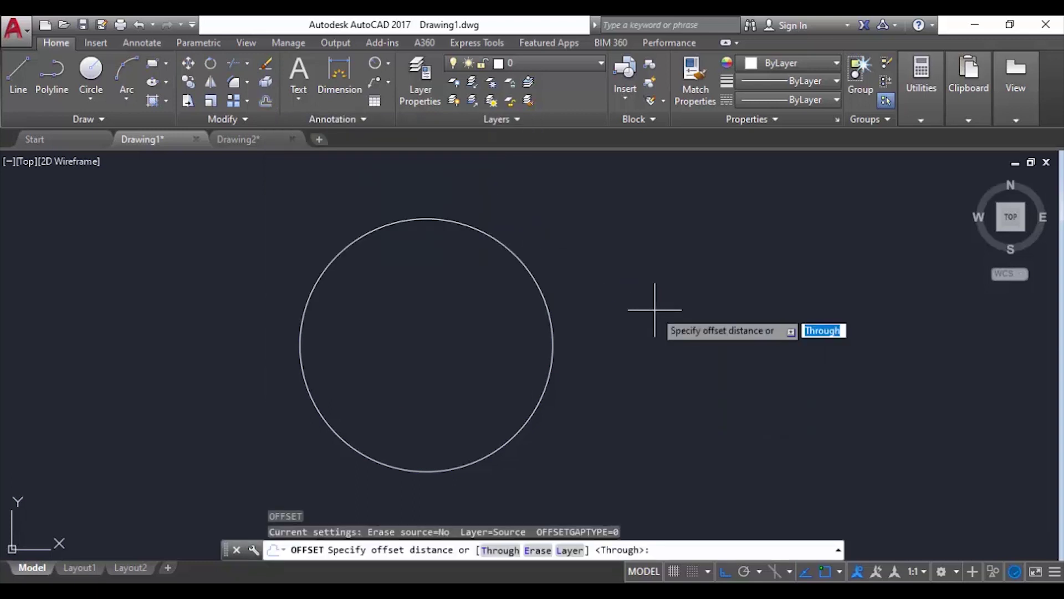
type("10")
key("Return")
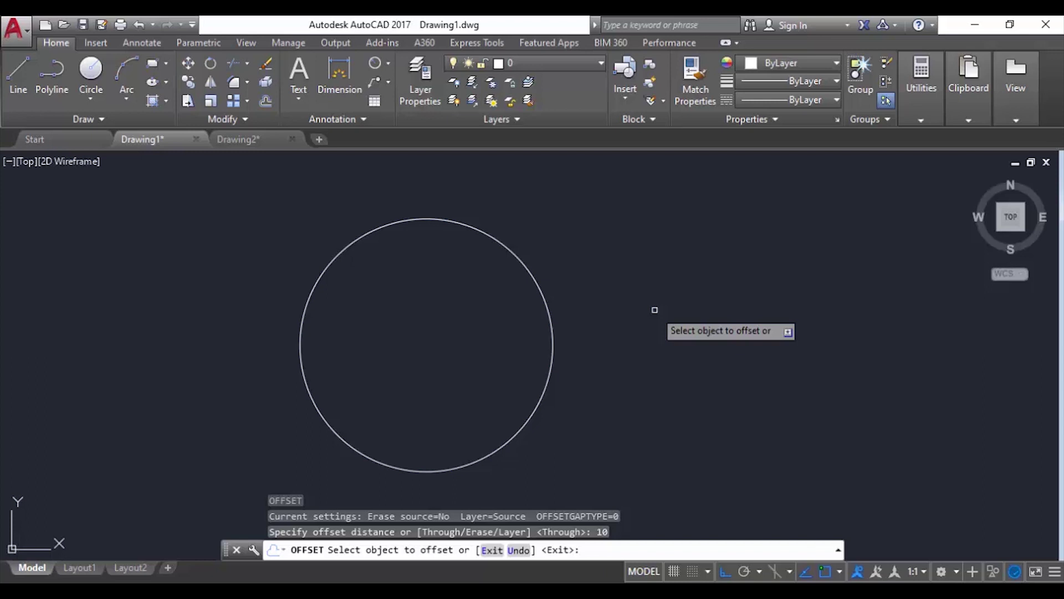
left_click(552, 341)
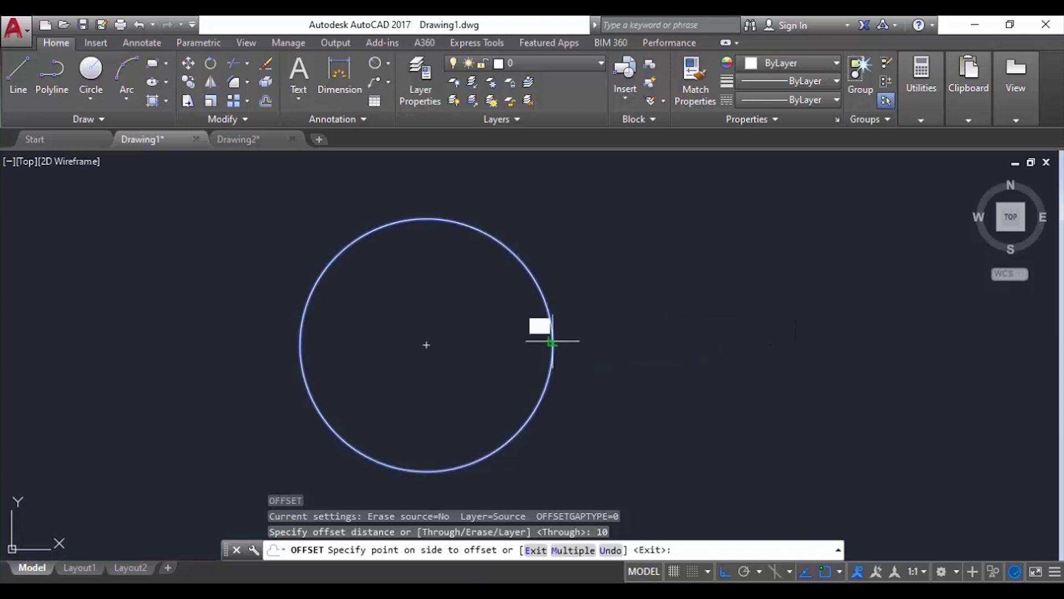
left_click(681, 313)
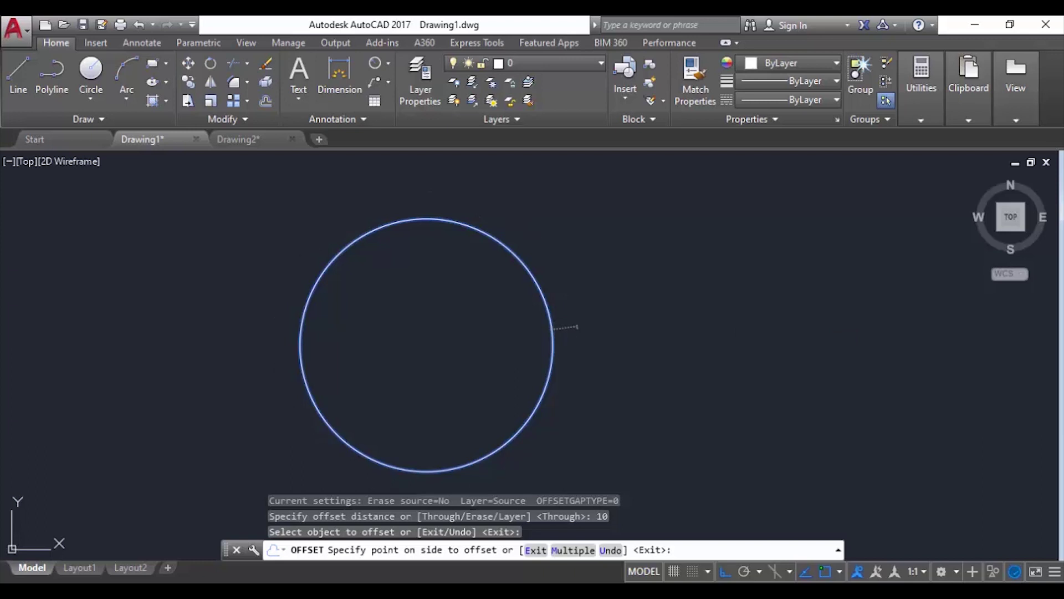
left_click(553, 349)
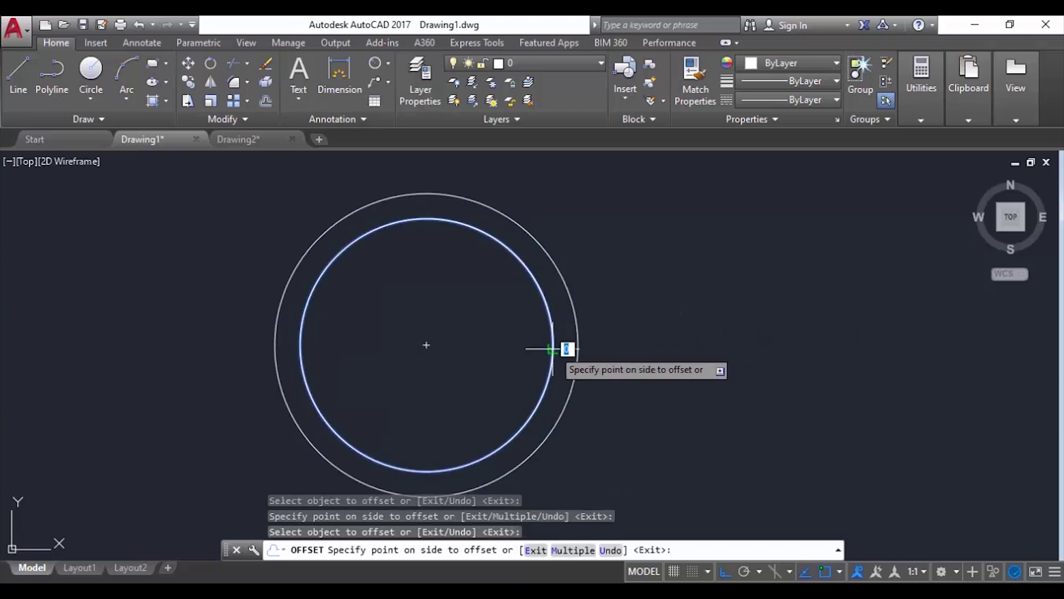
left_click(491, 351)
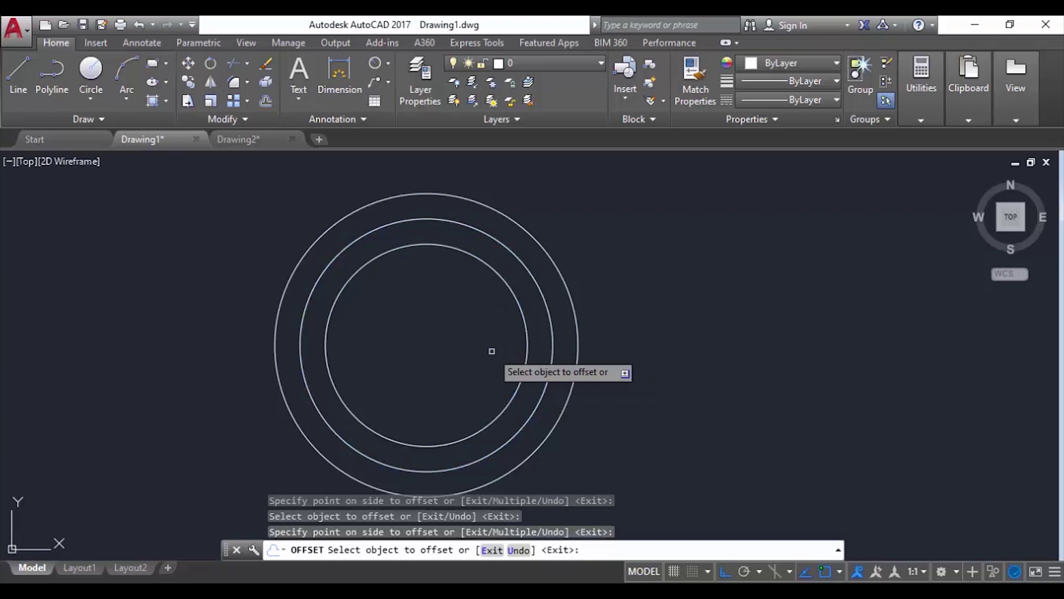
key("Escape")
key("ctrl+z")
Start another offset with a distance of 10 and select the circle as the object to offset
key("Return")
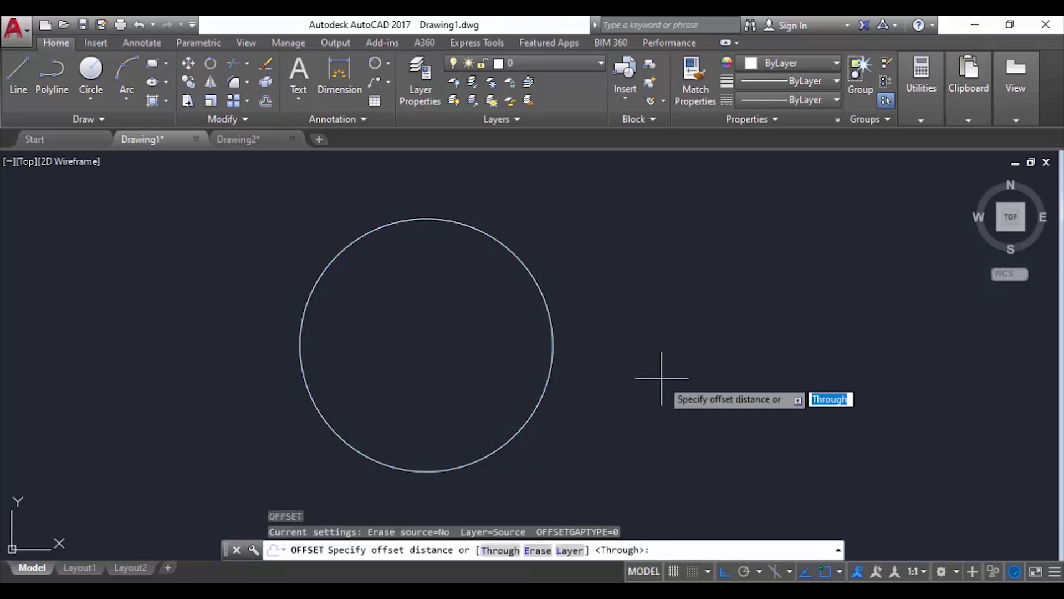
type("10")
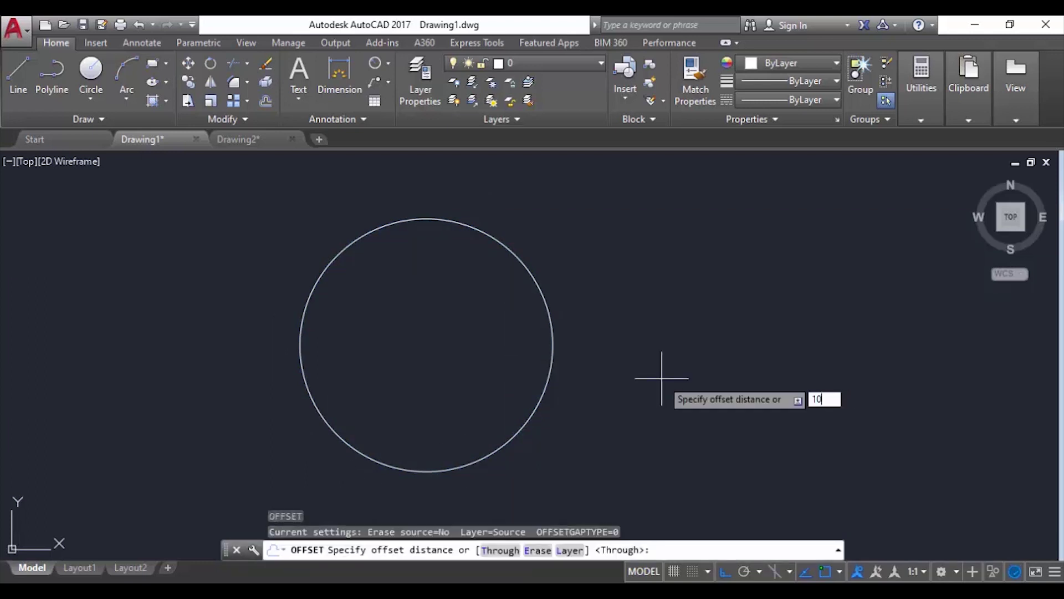
key("Return")
left_click(549, 370)
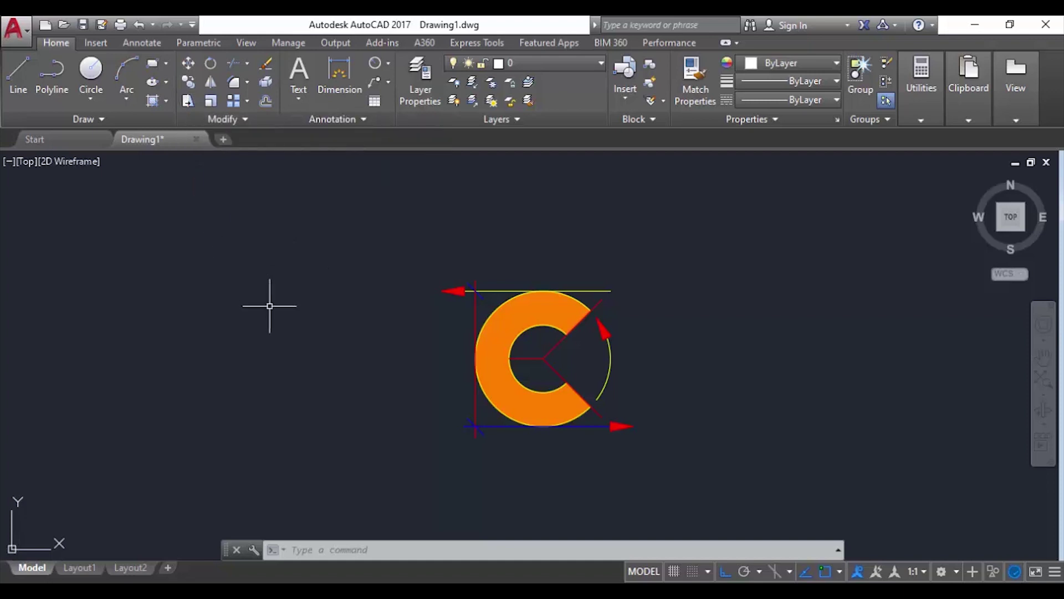
Stretch the arrowhead end of the lower blue line horizontally away from the C shape, using the arrow tip as base point
type("s")
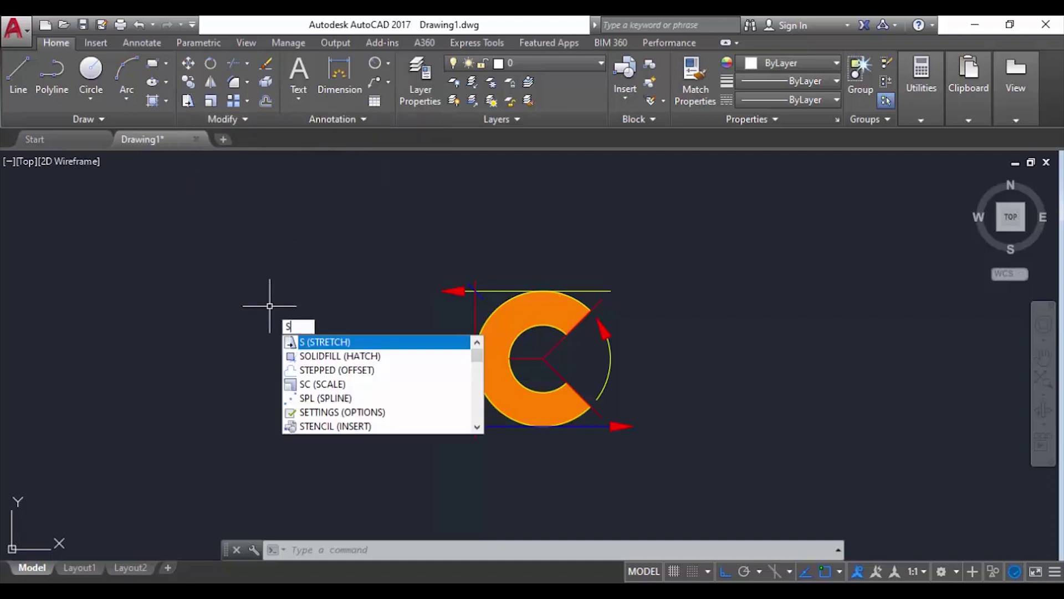
key("Return")
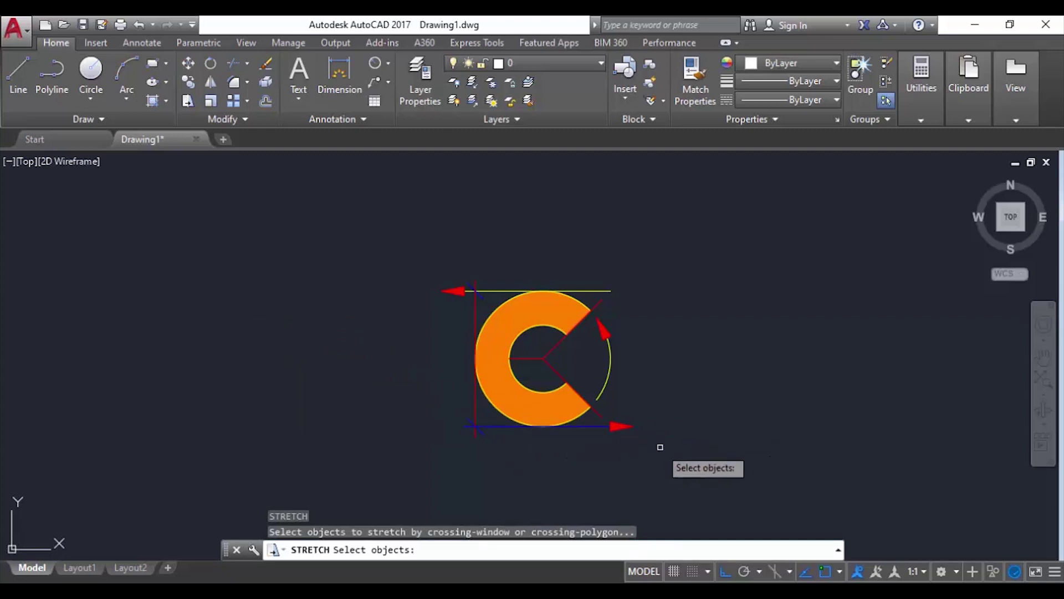
scroll(650, 446, "up", 4)
left_click(660, 469)
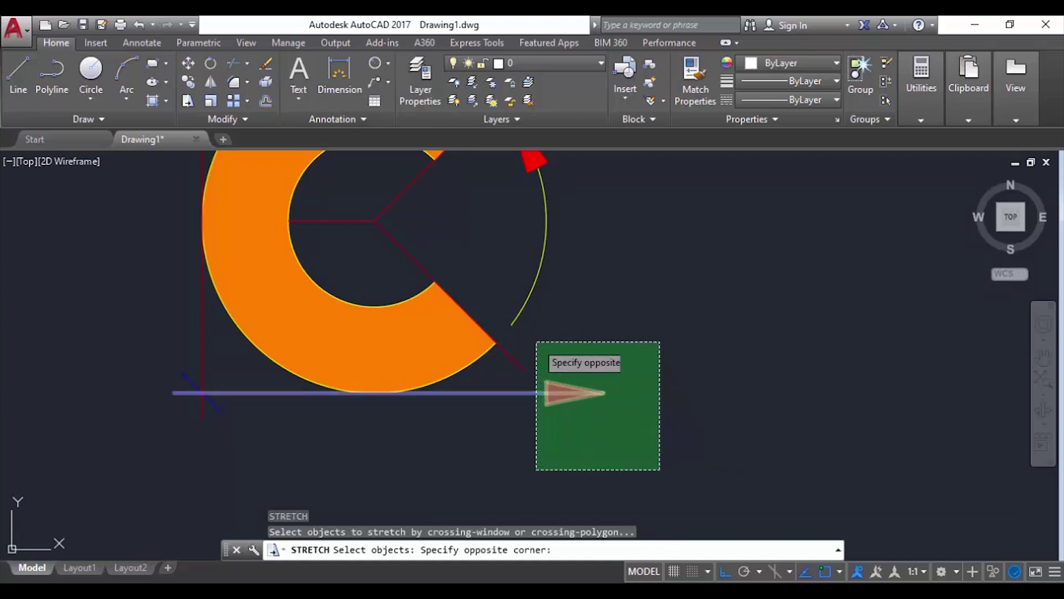
left_click(536, 341)
key("Return")
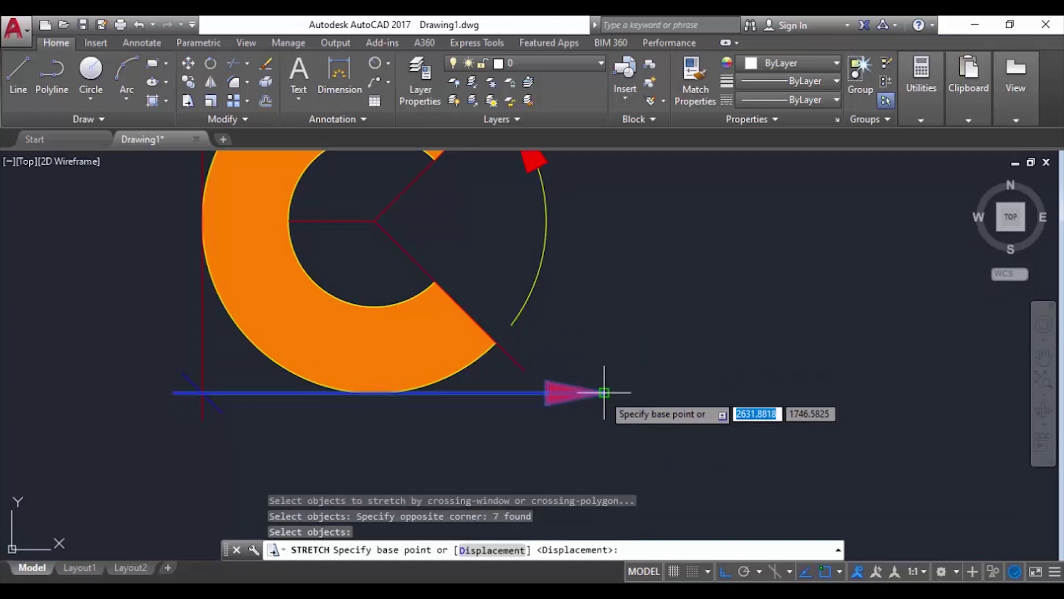
left_click(603, 393)
scroll(603, 394, "down", 4)
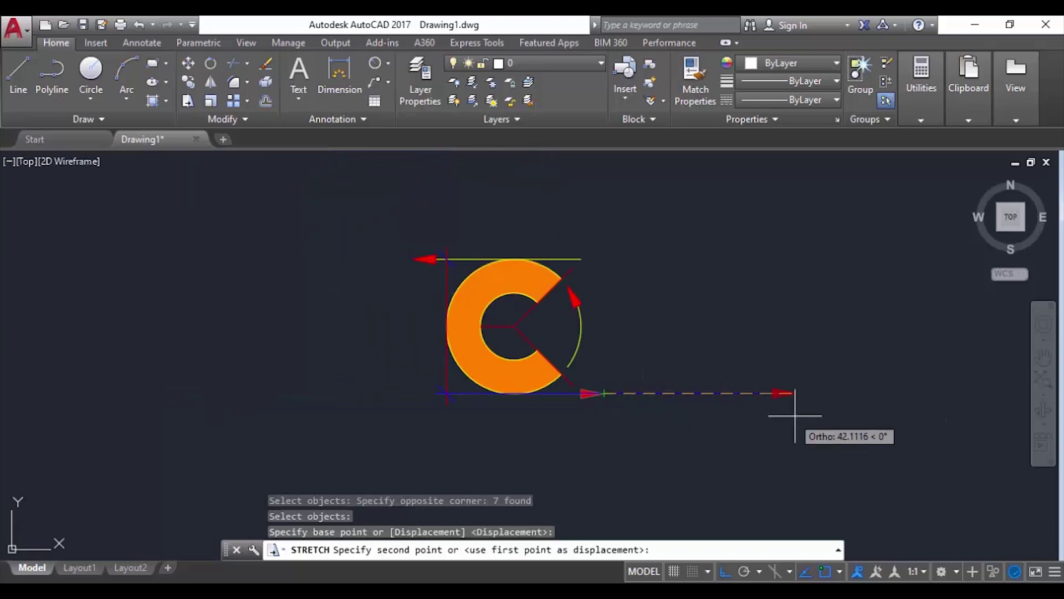
left_click(825, 432)
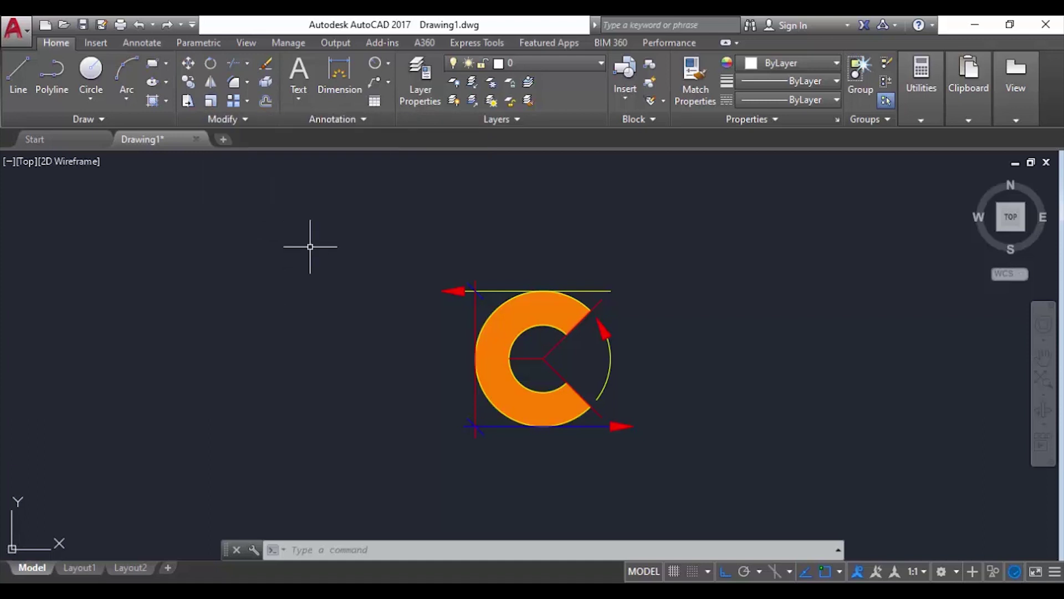
Scale the entire C-shaped figure with its arrows by a factor of 2 about the C's centre
type("sc")
key("Return")
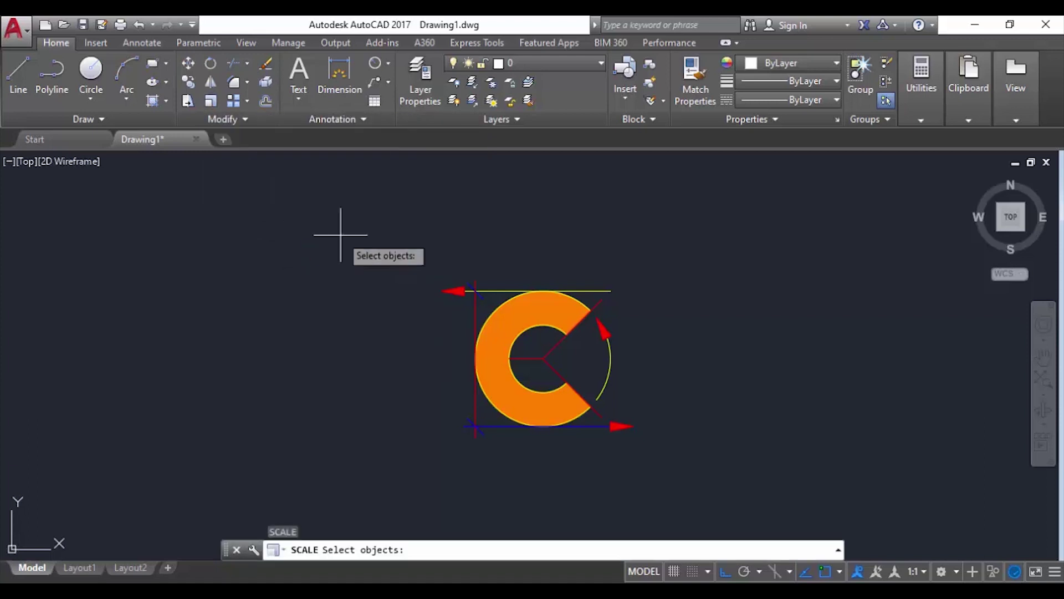
left_click(341, 236)
left_click(797, 456)
key("Return")
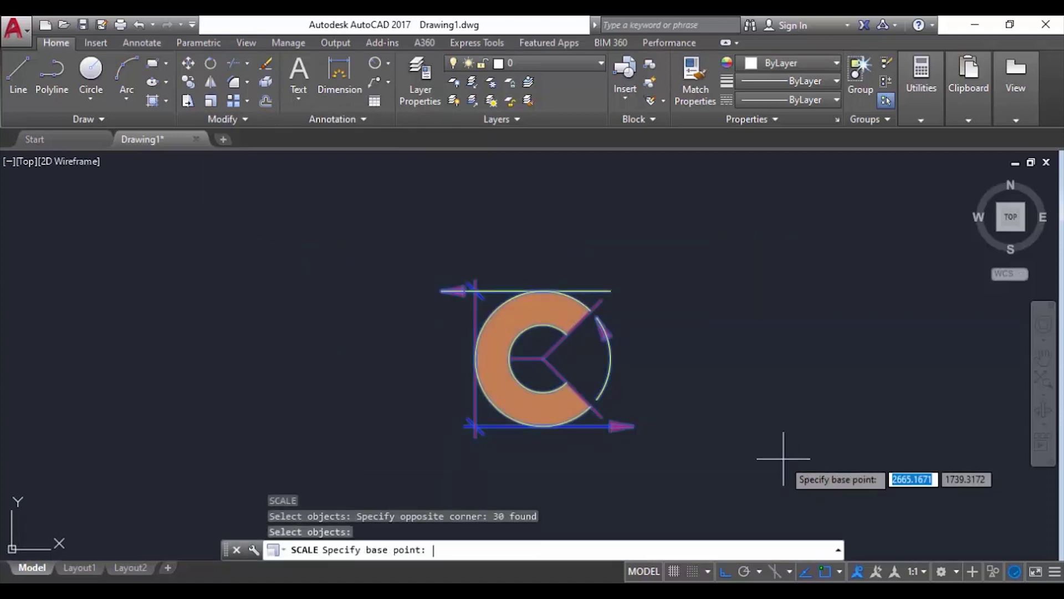
left_click(543, 358)
scroll(602, 306, "down", 4)
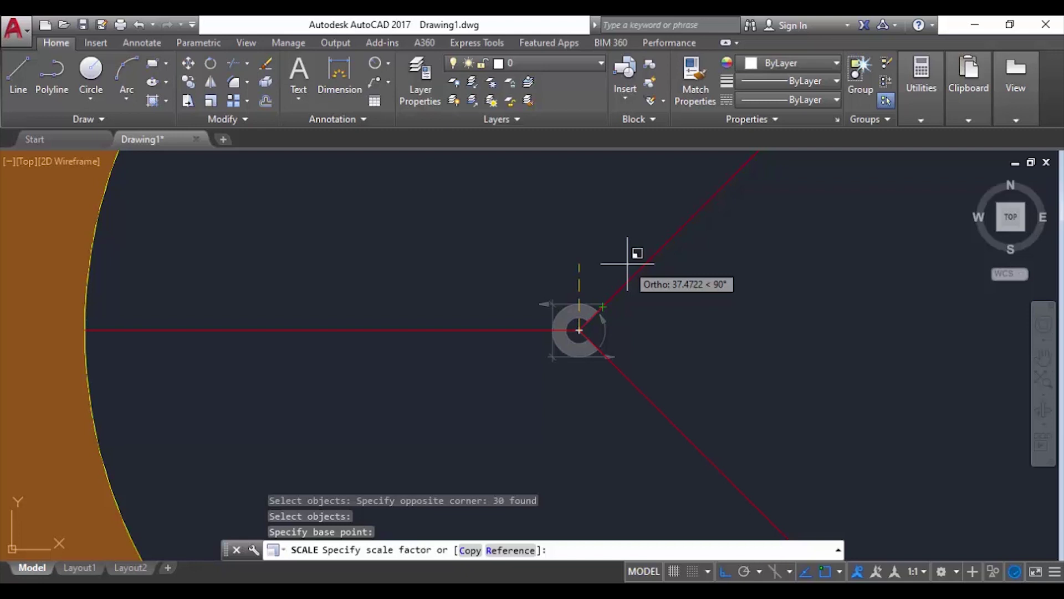
type("2")
key("Return")
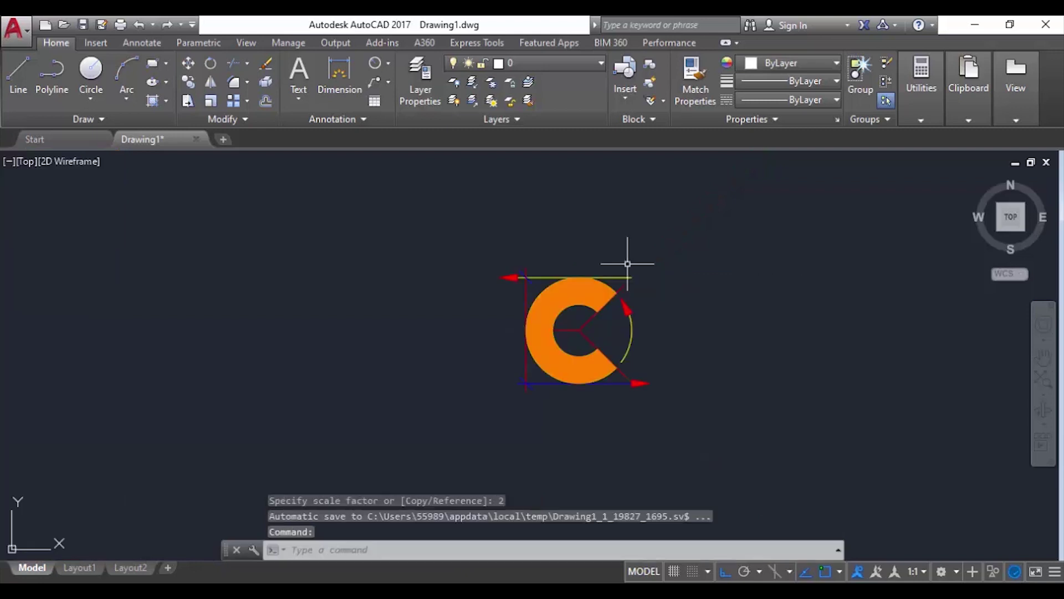
Scale the entire C-shaped figure by a factor of .5 about its centre point
type("SC")
key("Return")
left_click(710, 240)
left_click(432, 480)
key("Return")
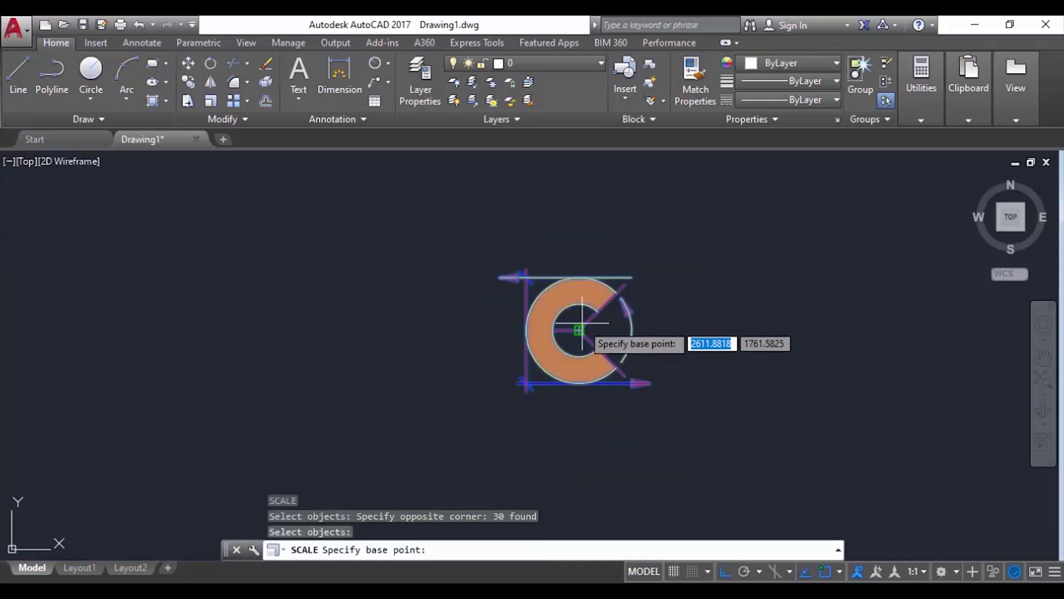
left_click(579, 331)
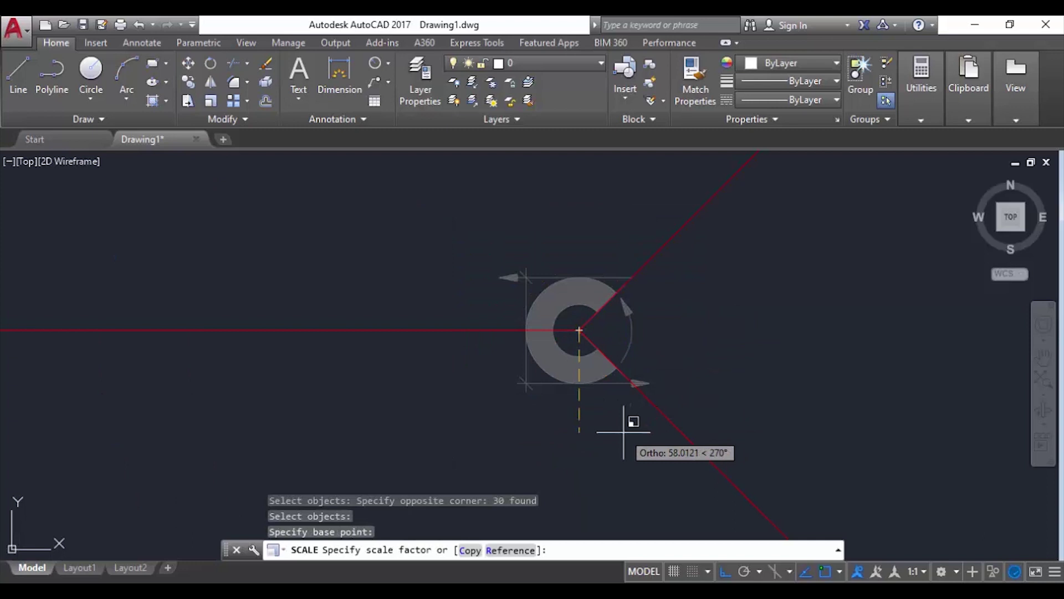
type(".5")
key("Return")
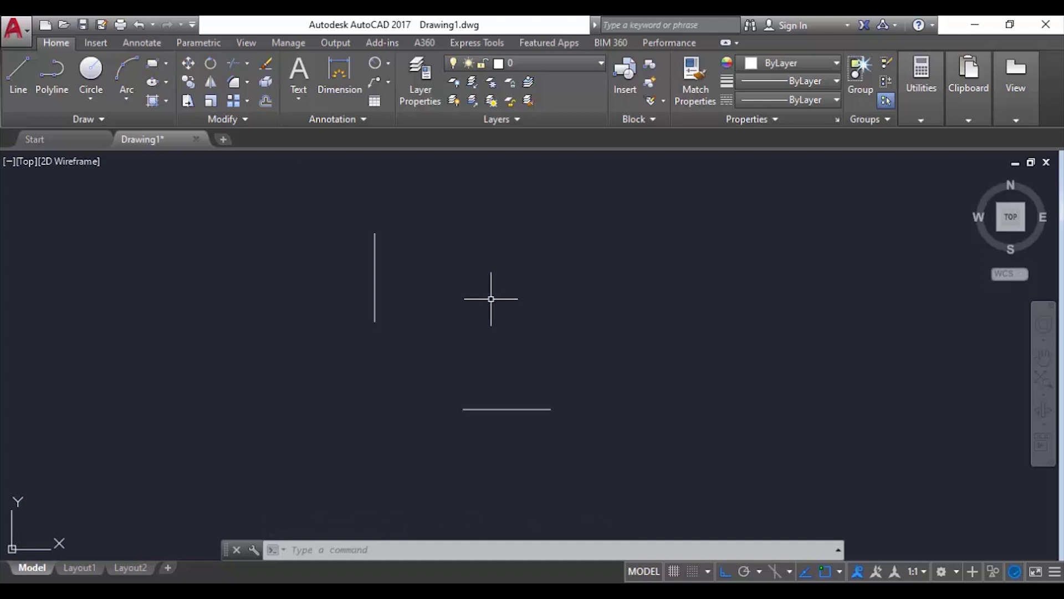
Fillet the horizontal and vertical lines into a sharp corner with the current zero radius, and undo the fillet
left_click(248, 86)
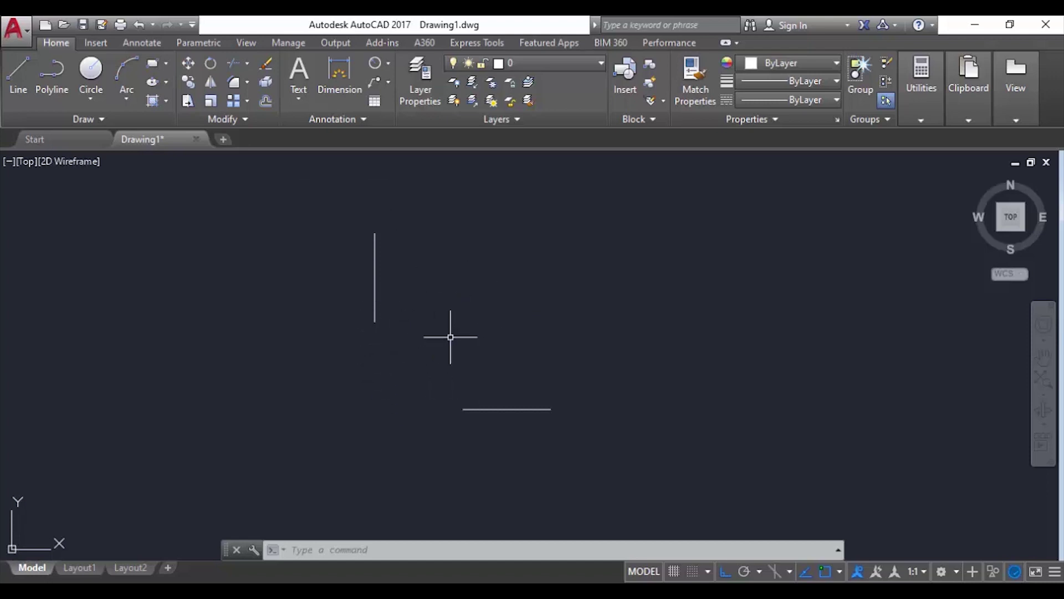
type("f")
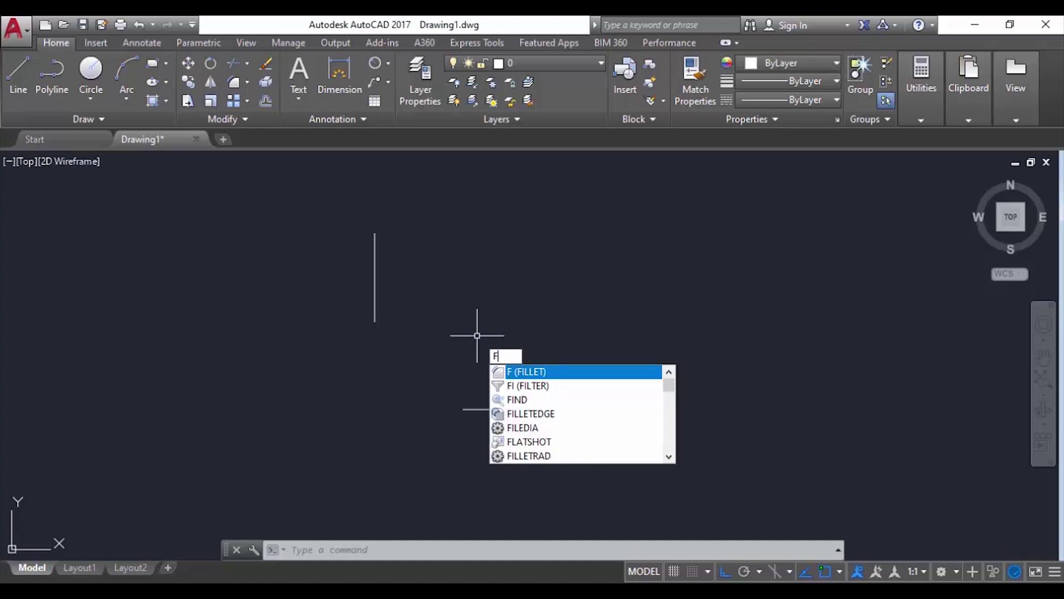
key("Return")
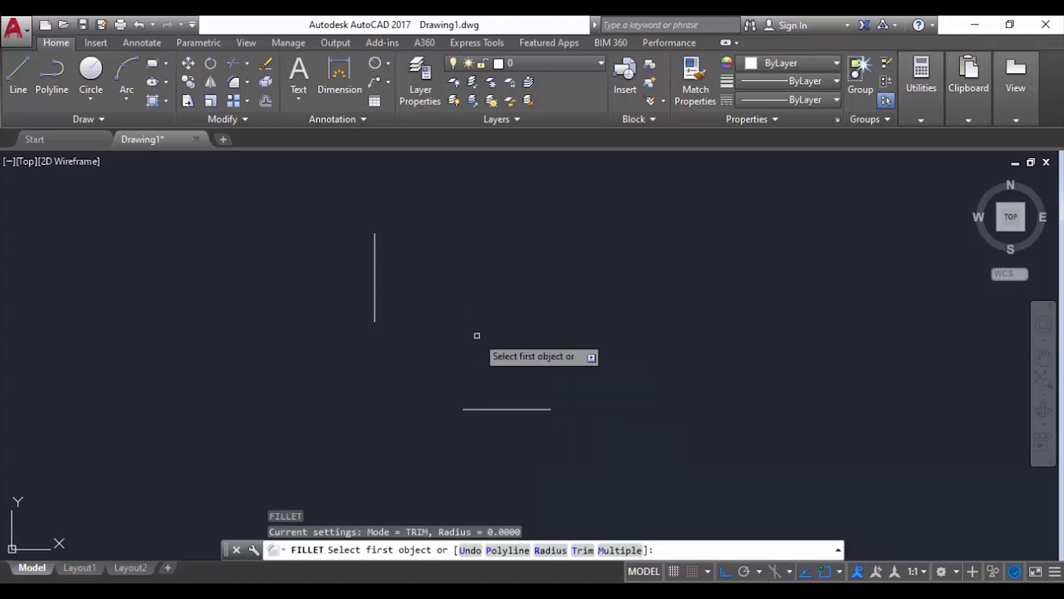
left_click(488, 409)
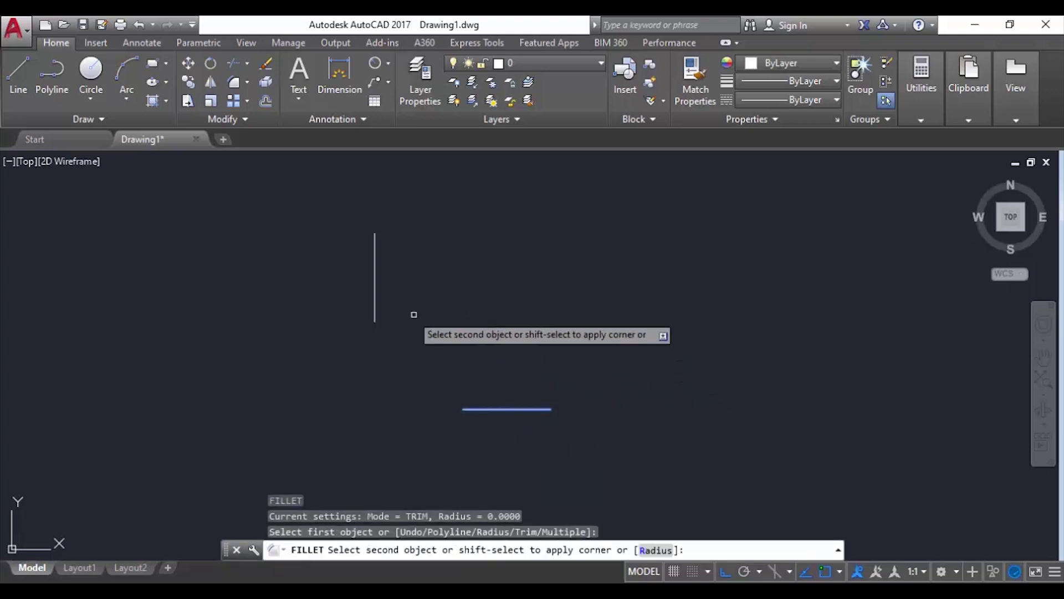
left_click(376, 295)
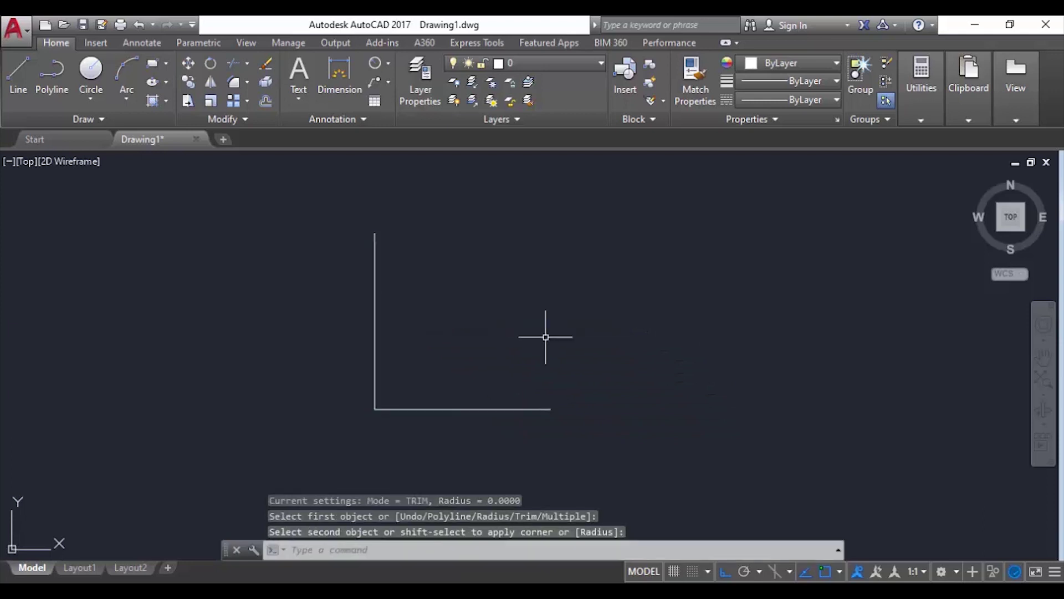
key("ctrl+z")
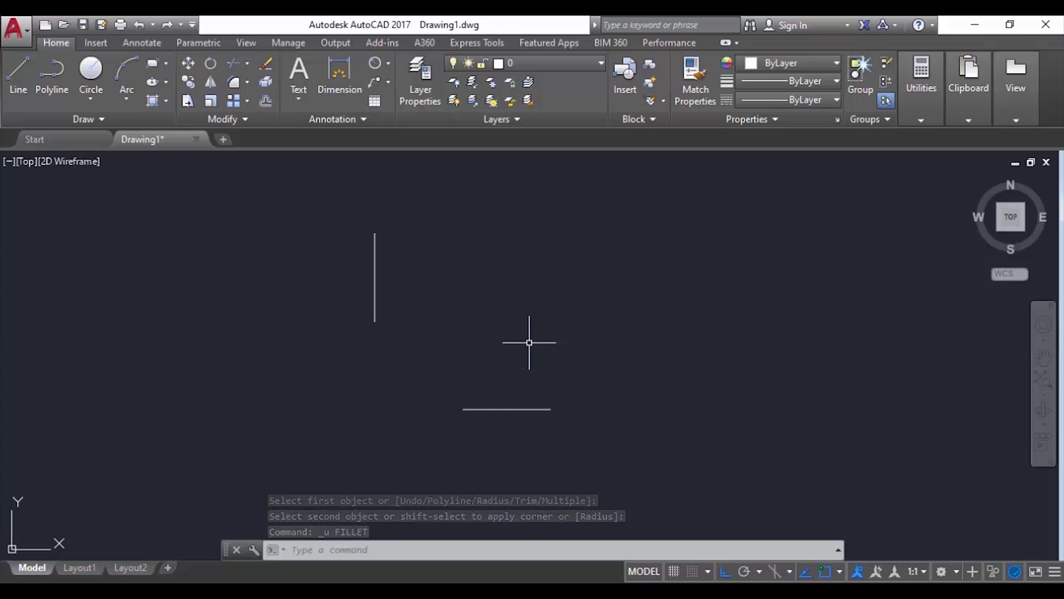
Fillet the horizontal and vertical lines with a radius of 25
type("F")
key("Return")
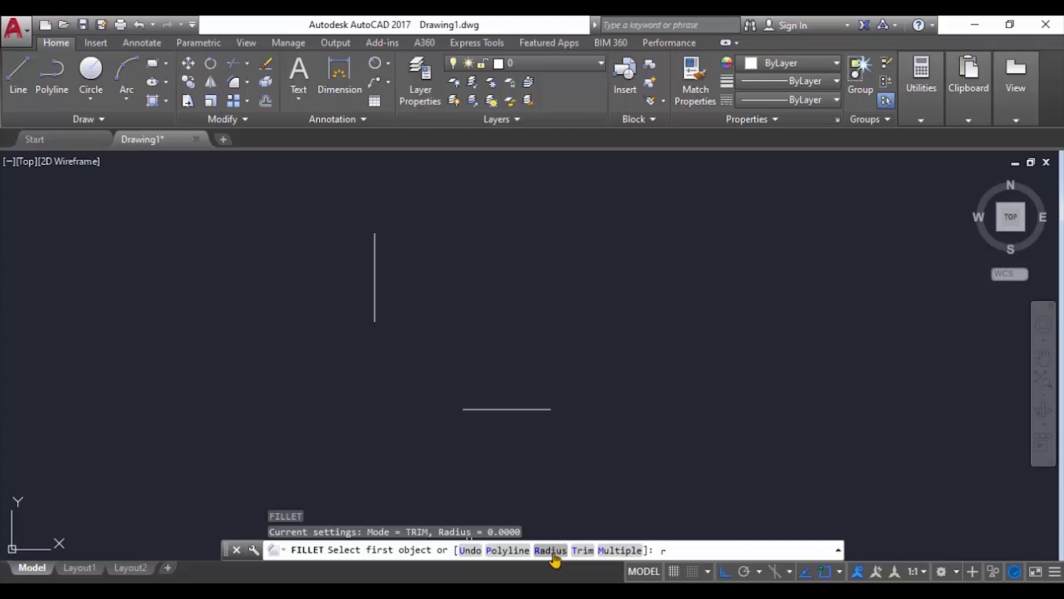
left_click(551, 551)
type("25")
key("Return")
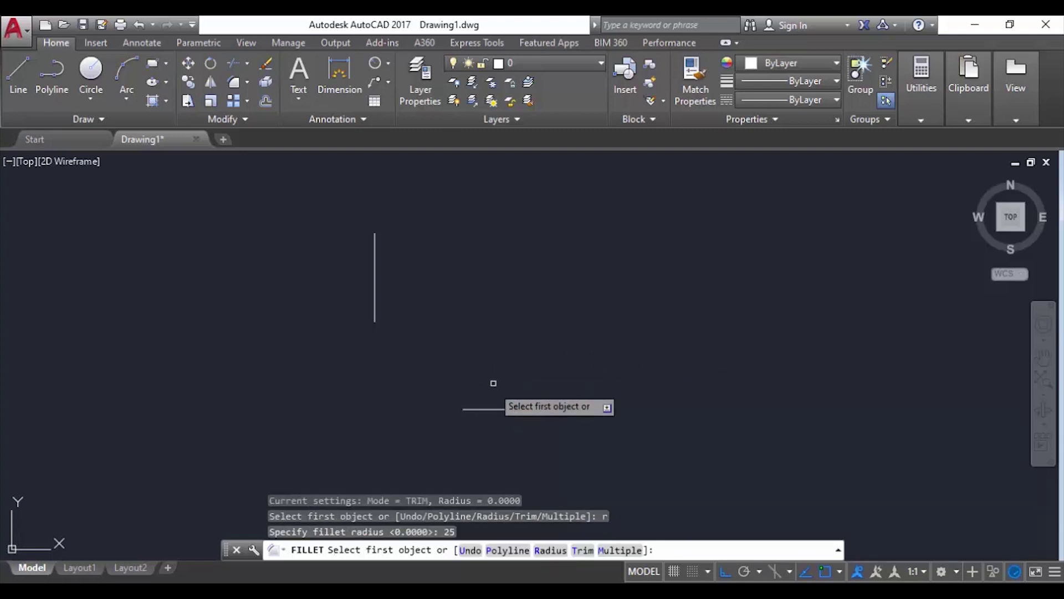
left_click(502, 409)
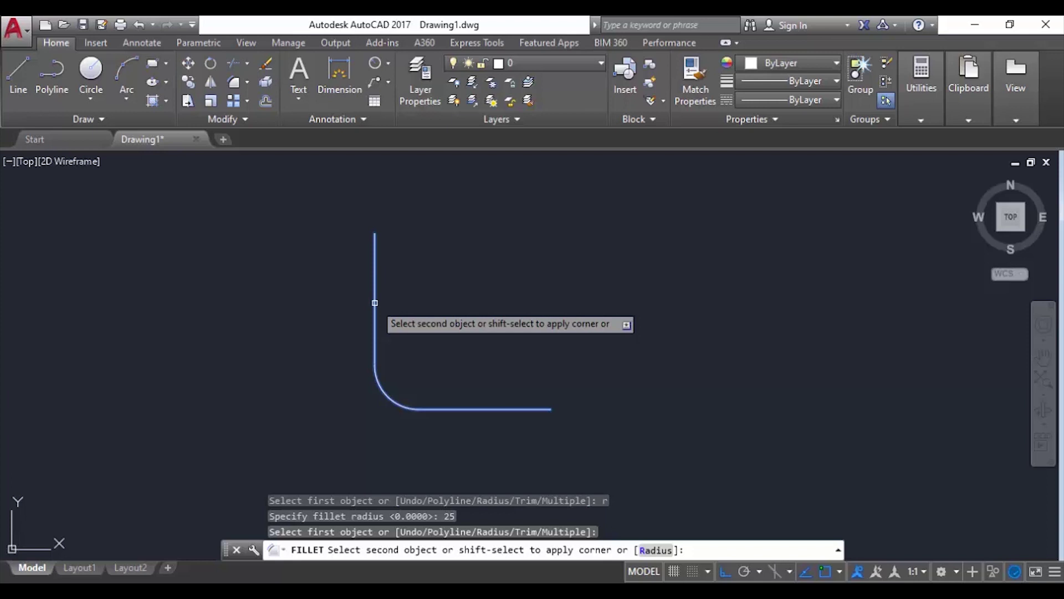
left_click(375, 302)
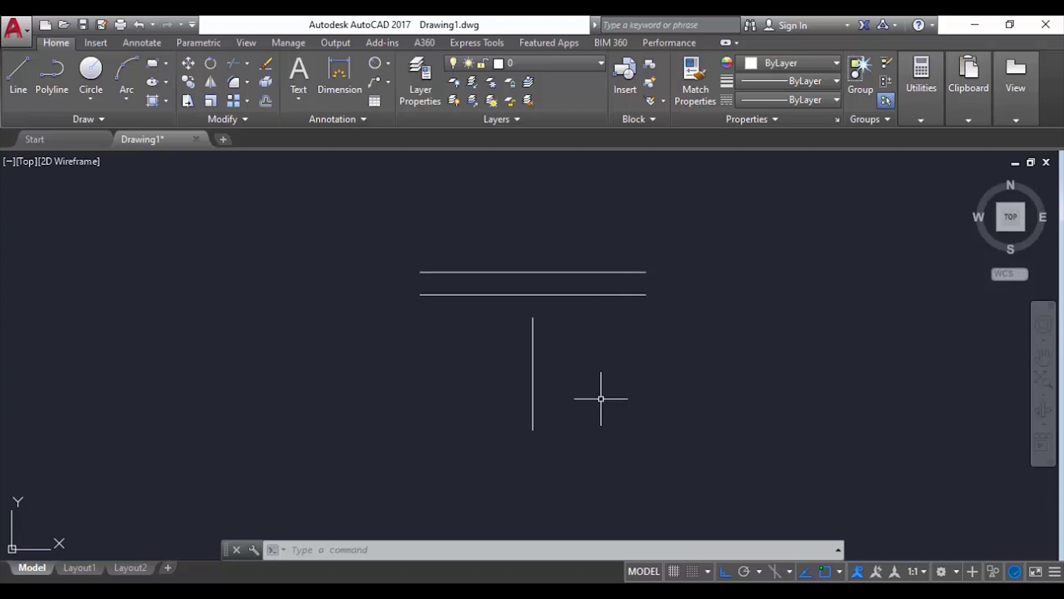
Extend the vertical line to the lower horizontal line as the boundary edge, and undo the extension
left_click(247, 62)
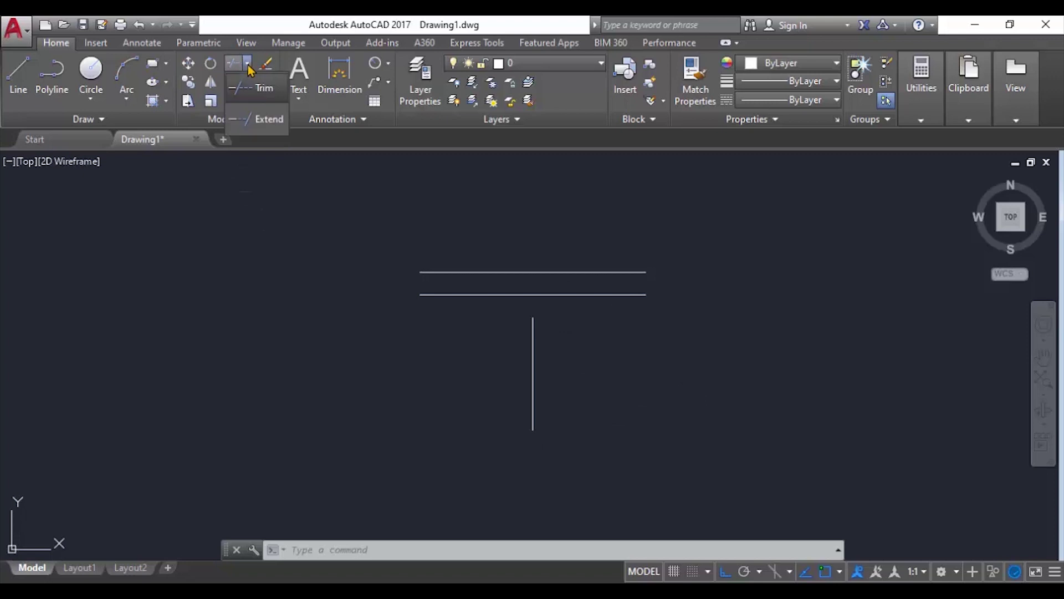
left_click(253, 121)
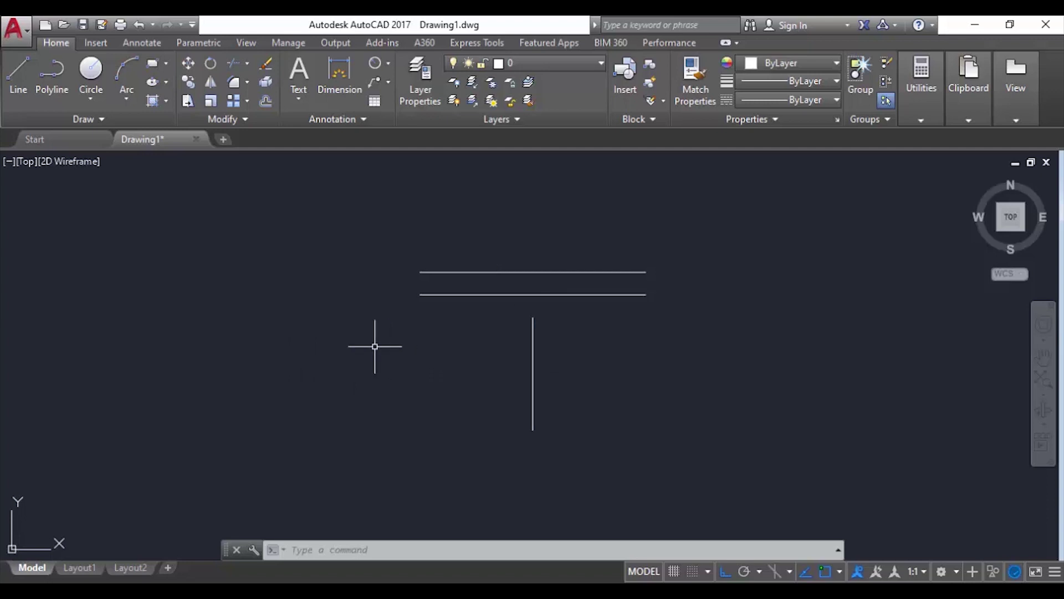
type("ex")
key("Return")
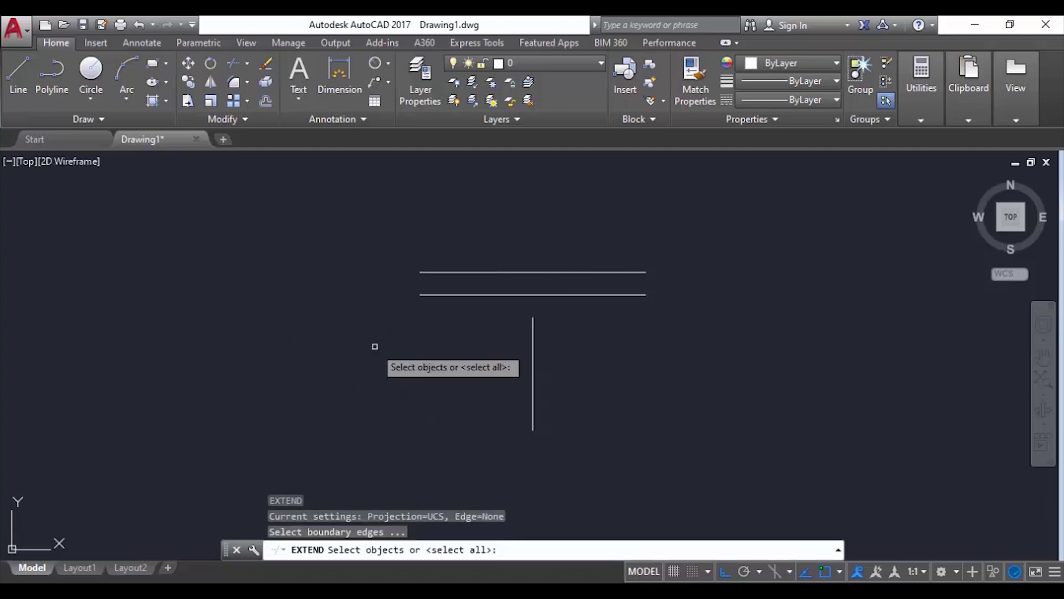
left_click(455, 328)
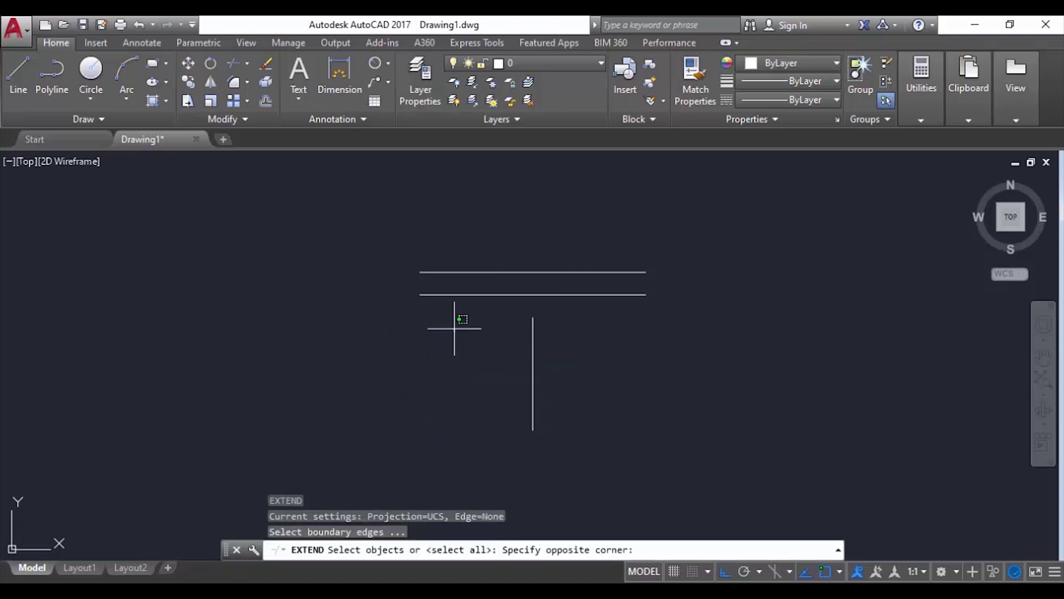
left_click(439, 283)
key("Return")
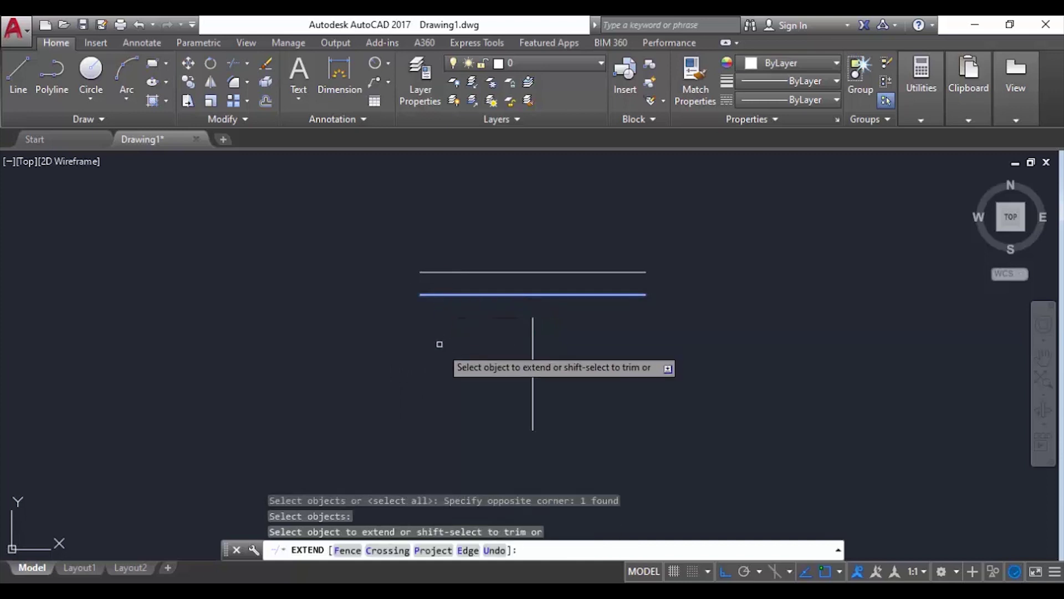
left_click(533, 347)
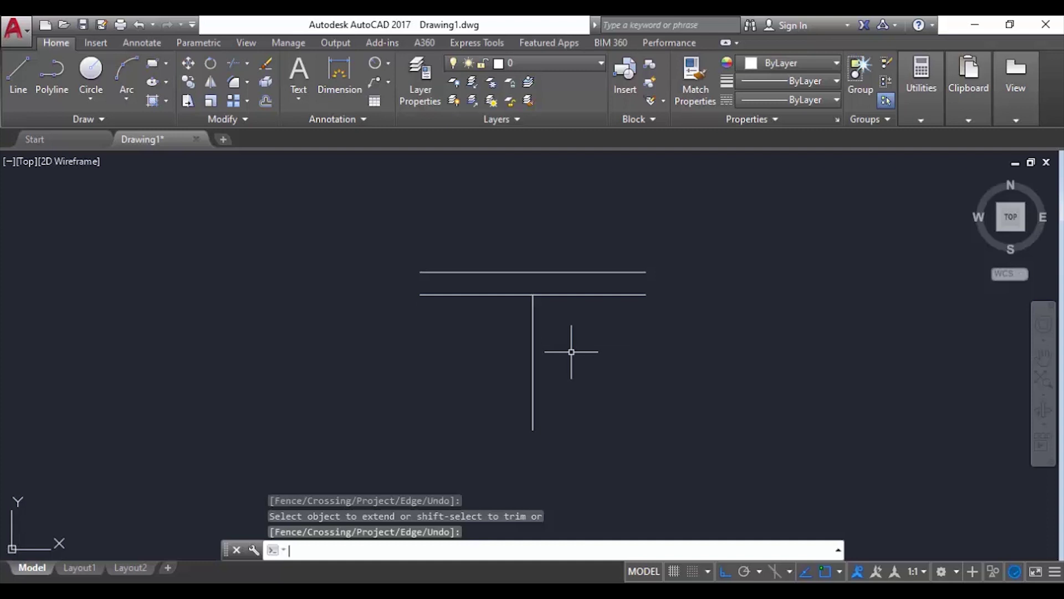
key("Return")
type("U")
key("Return")
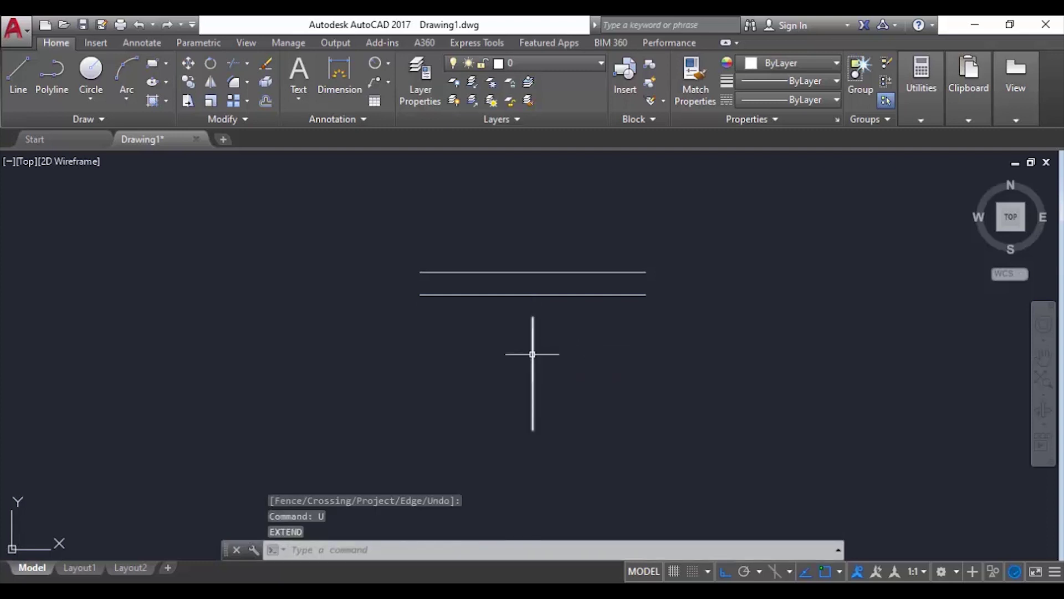
Extend the vertical line to the upper horizontal line as the only boundary edge, and undo the extension
type("ex")
key("Return")
left_click(607, 272)
left_click(587, 228)
key("Return")
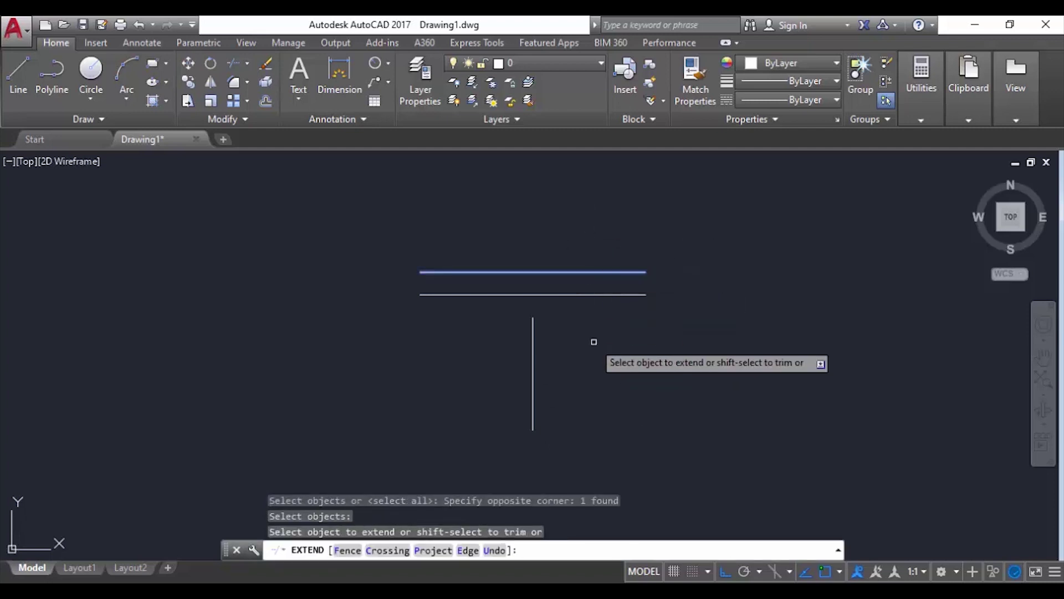
left_click(604, 347)
left_click(442, 366)
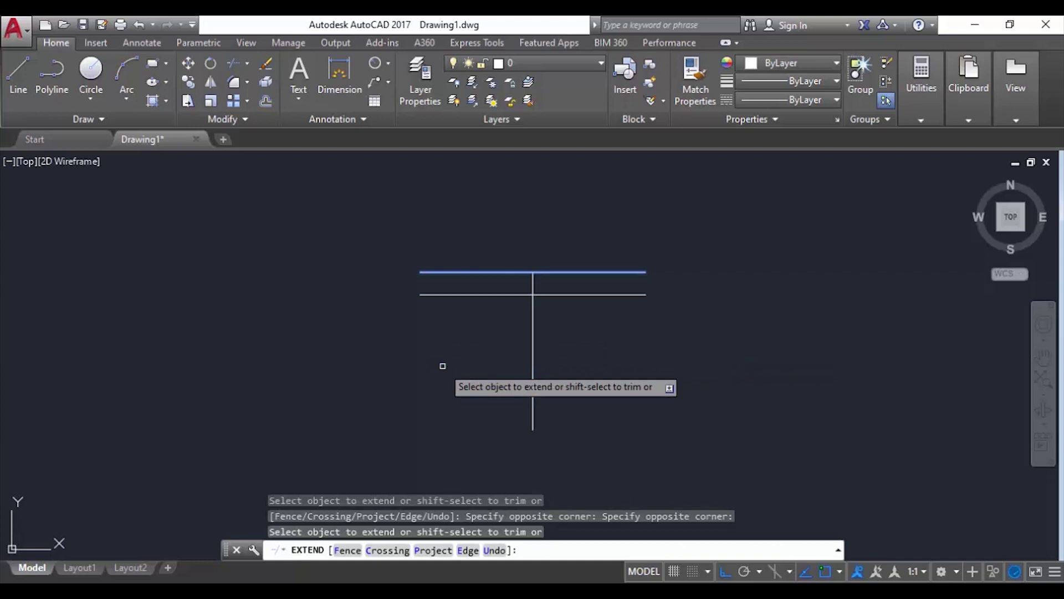
key("Return")
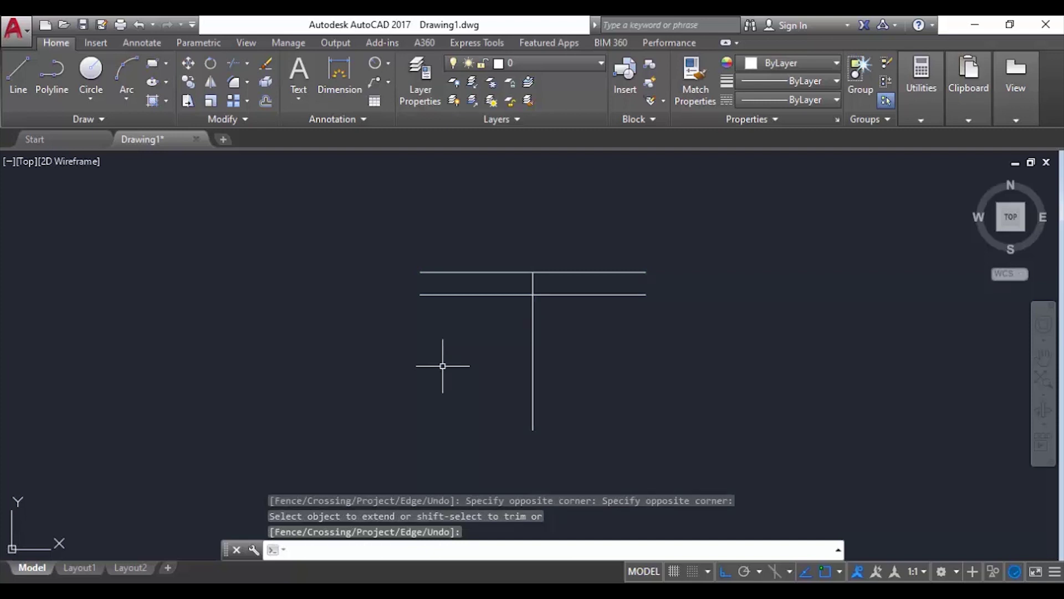
key("ctrl+z")
Extend the vertical line to the lower and on to the upper horizontal line, using all objects as boundary edges
type("e")
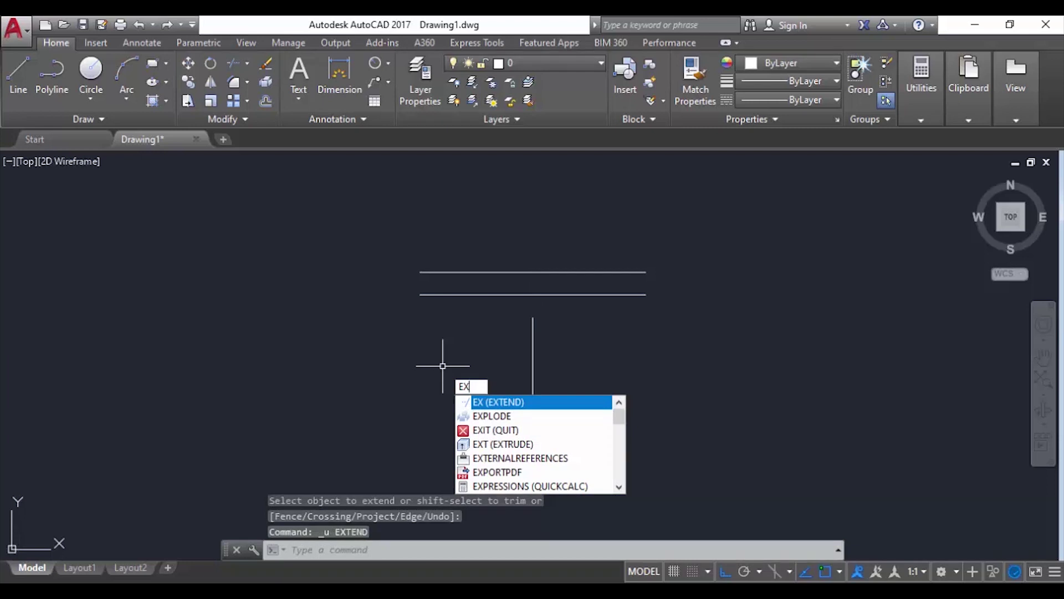
type("x")
key("Return")
key("Return")
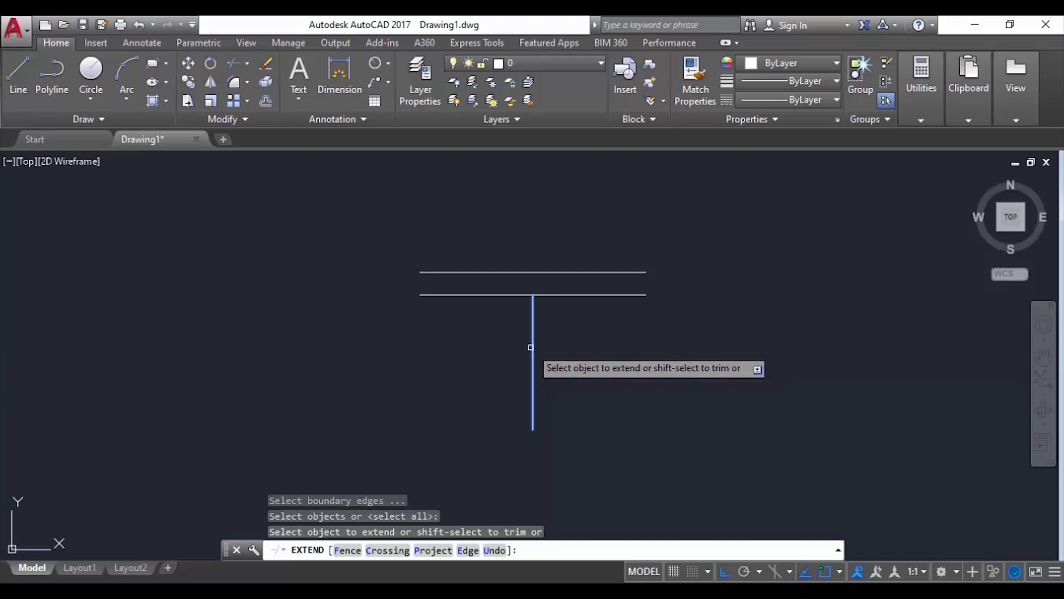
left_click(578, 343)
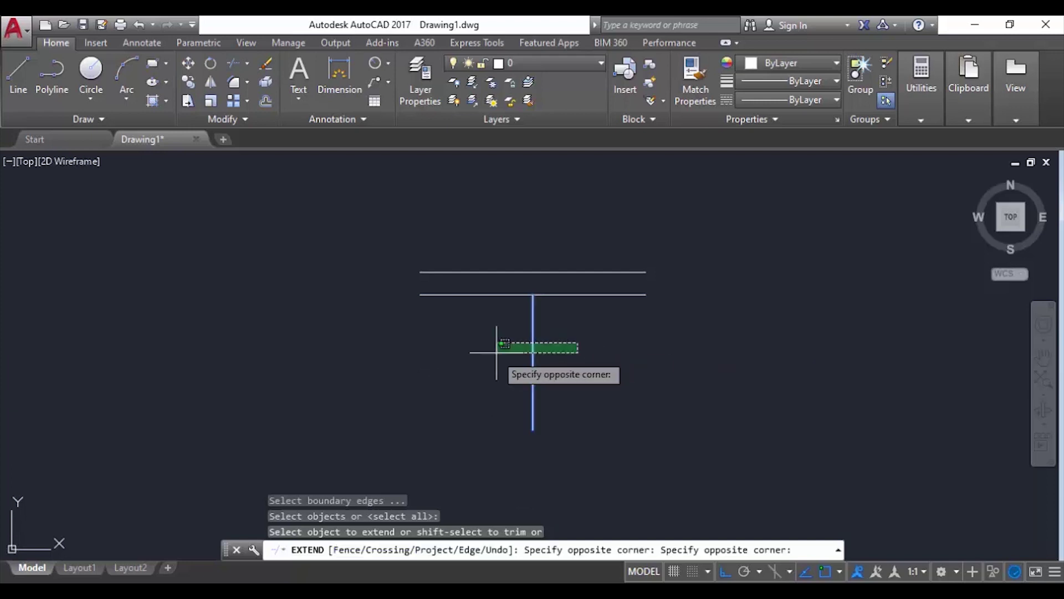
left_click(493, 355)
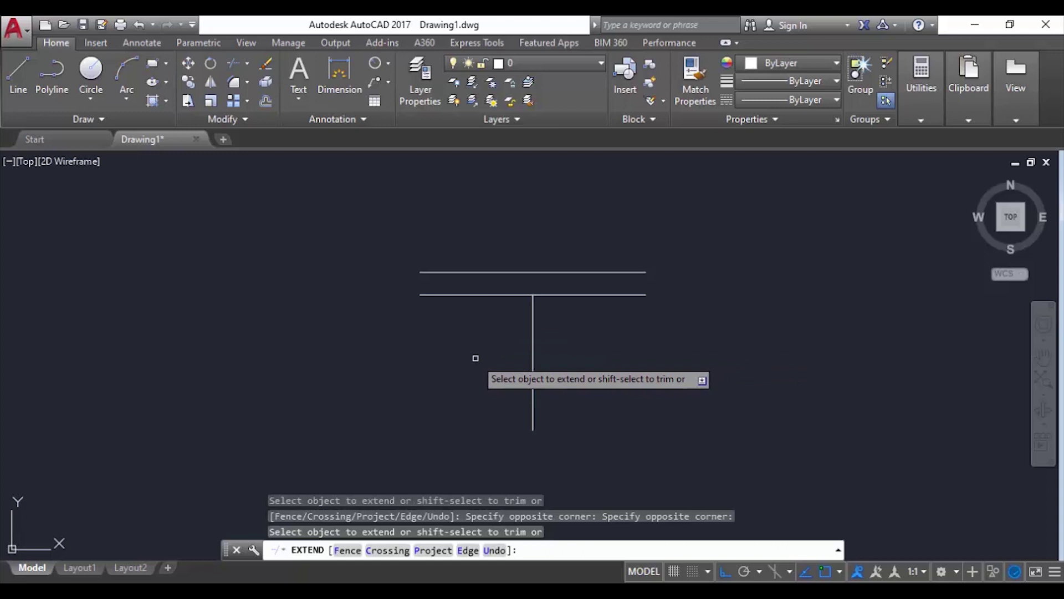
left_click(533, 325)
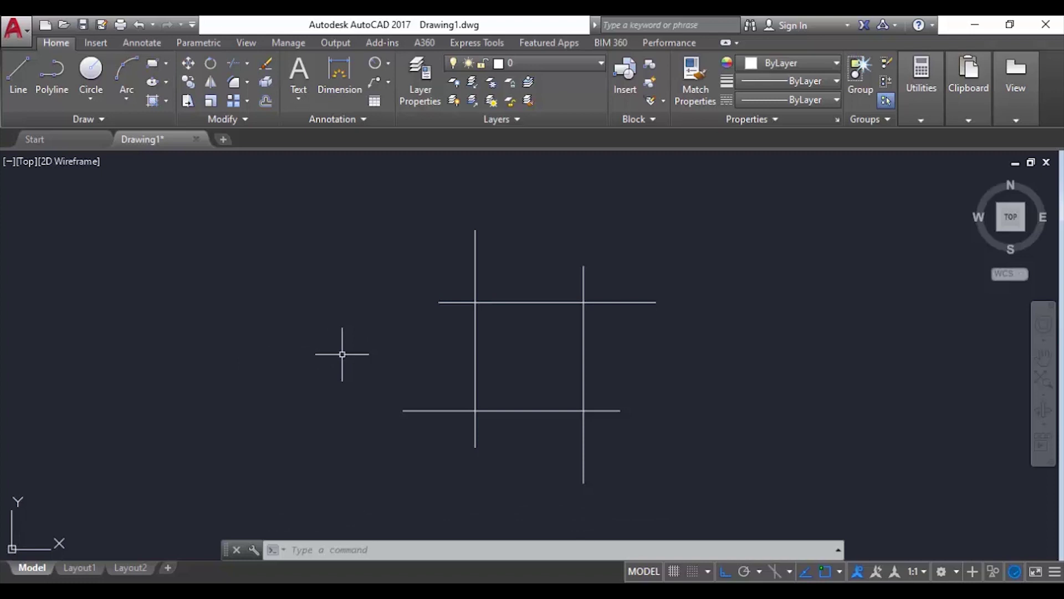
left_click(247, 65)
type("tr")
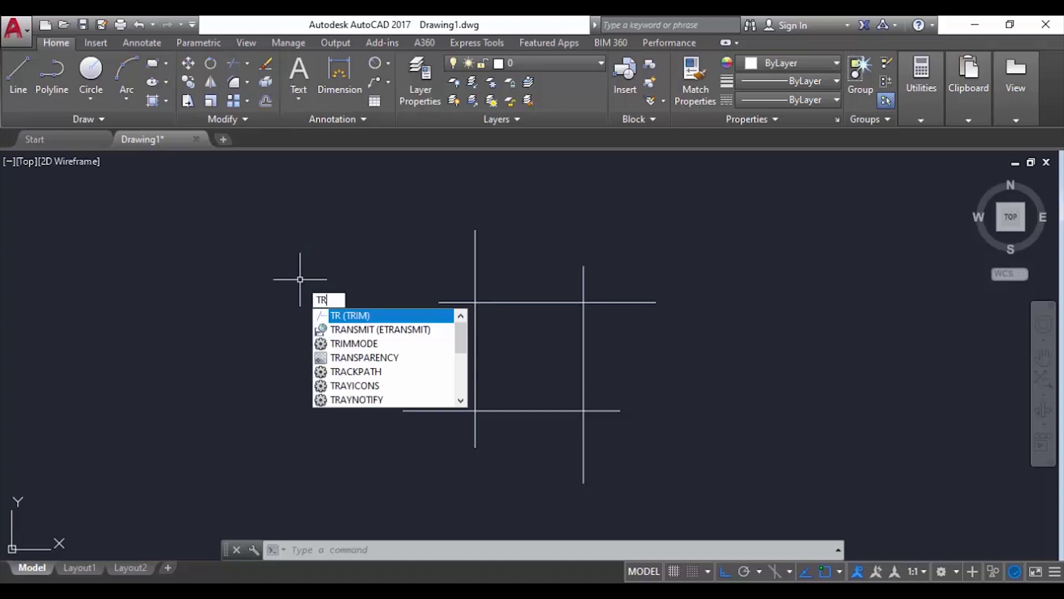
key("Return")
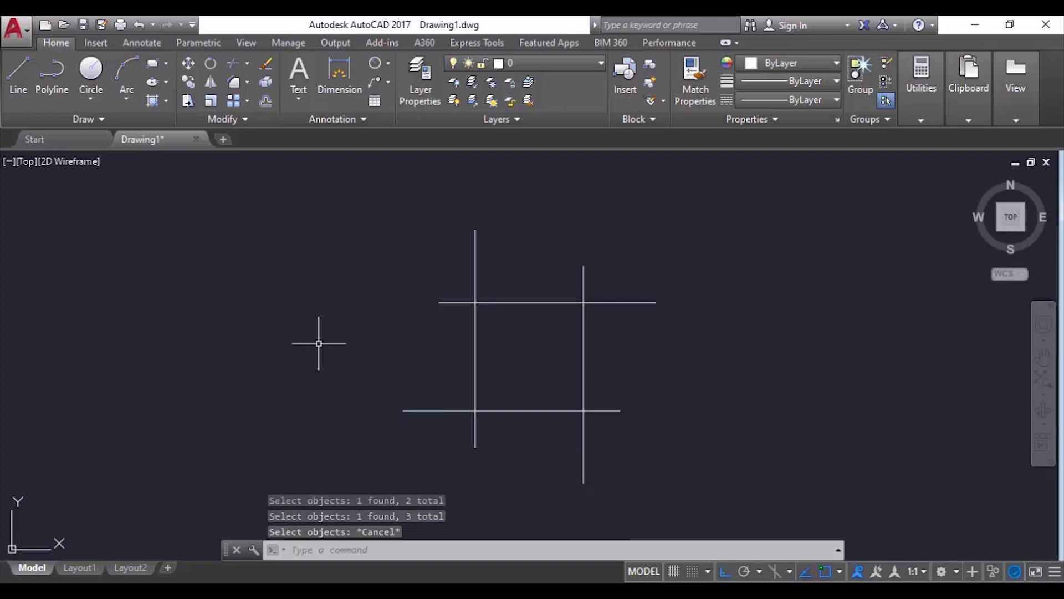
Trim the parts of both vertical lines above the upper horizontal line, using the two horizontal lines as cutting edges
type("tr")
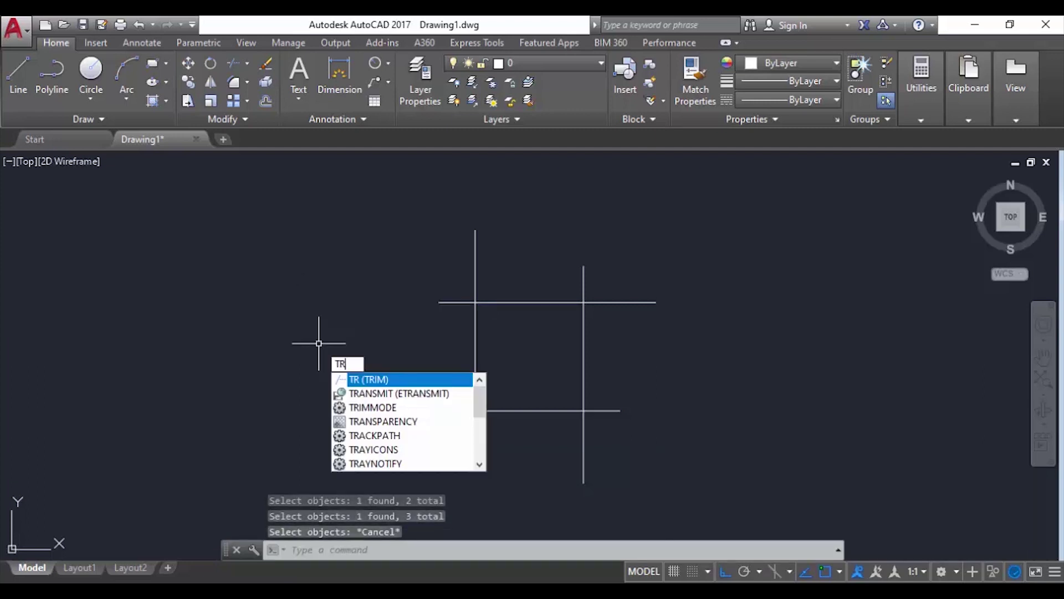
key("Return")
left_click(457, 266)
left_click(432, 360)
left_click(436, 363)
left_click(399, 448)
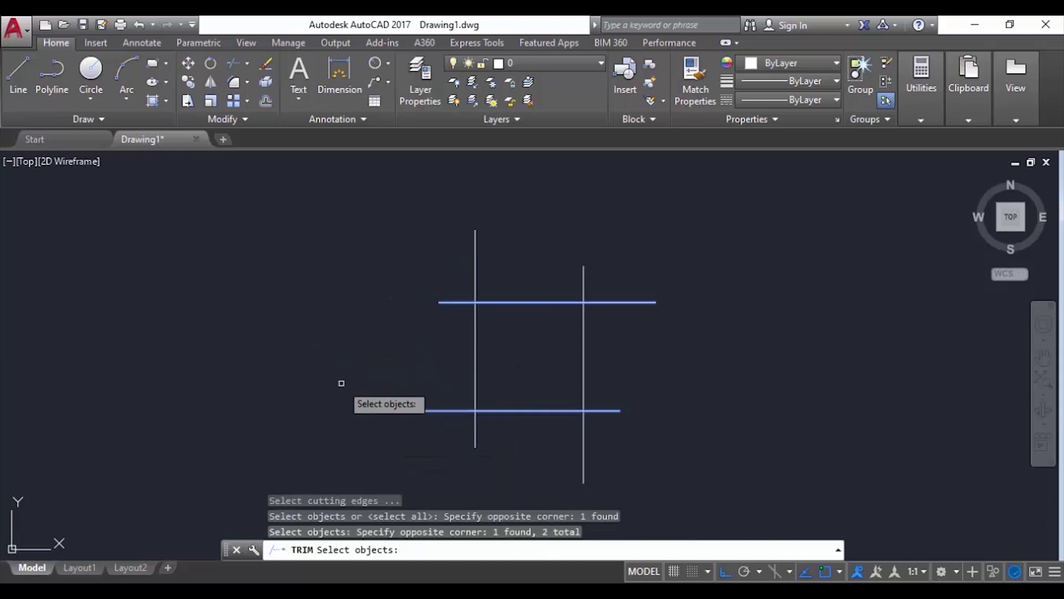
key("Return")
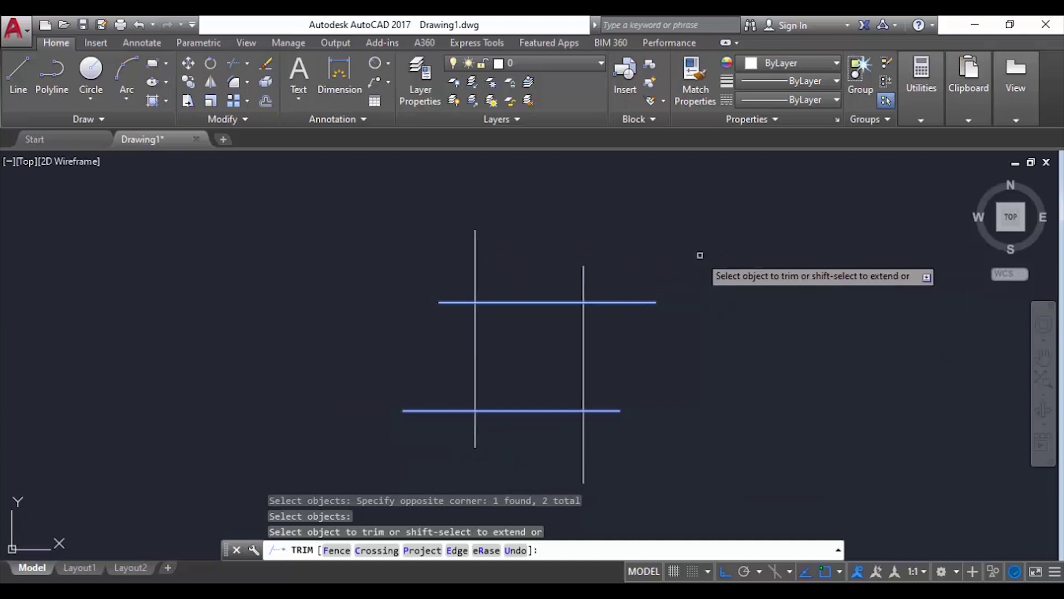
left_click(628, 275)
left_click(394, 216)
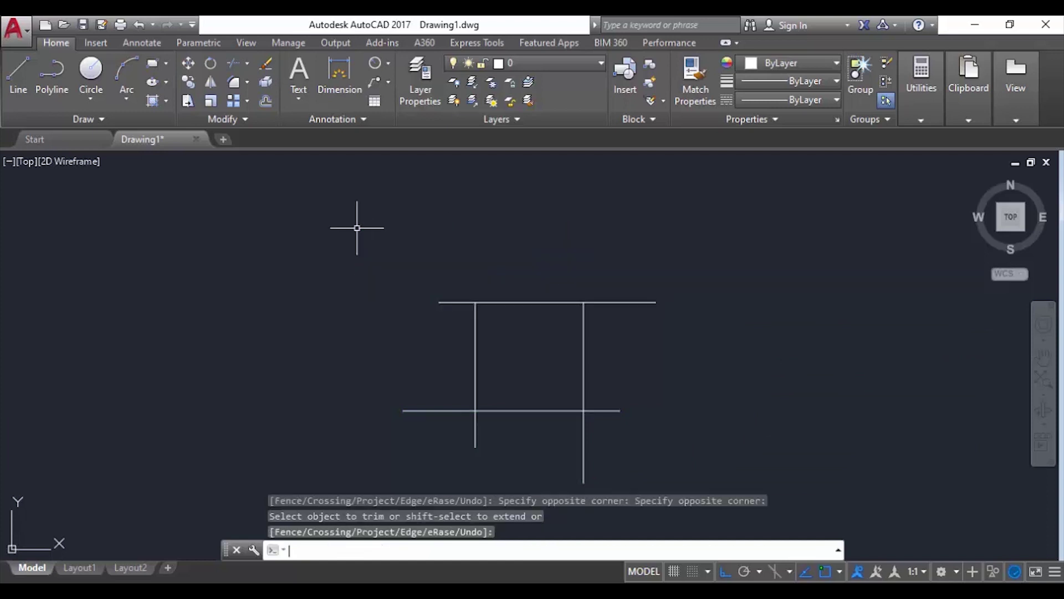
key("Return")
Trim both horizontal lines' left overhangs and the lower line's segment between the verticals, using all objects as cutting edges
type("TR")
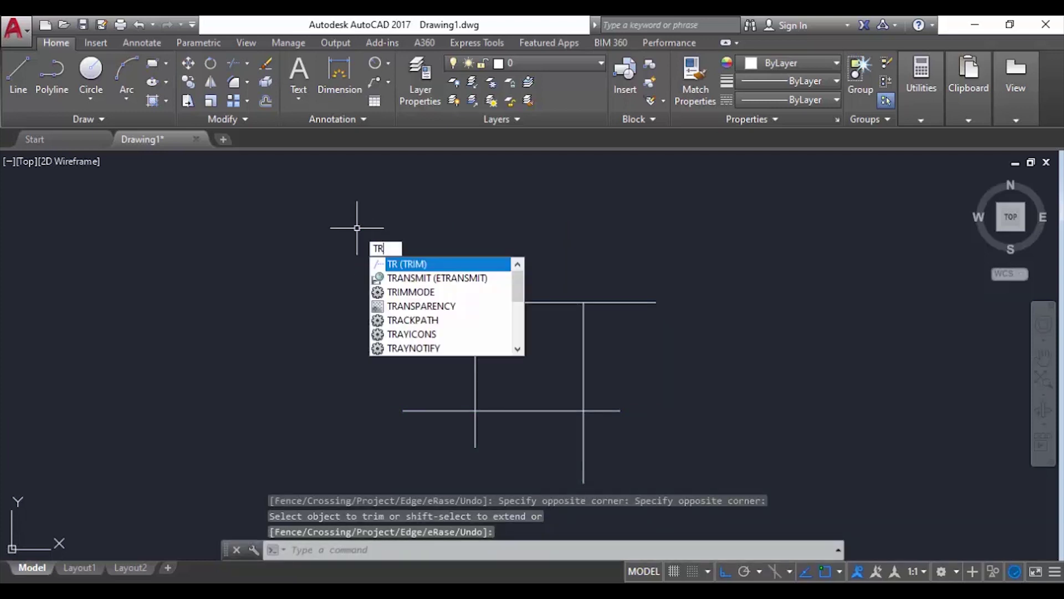
key("Return")
key("Return")
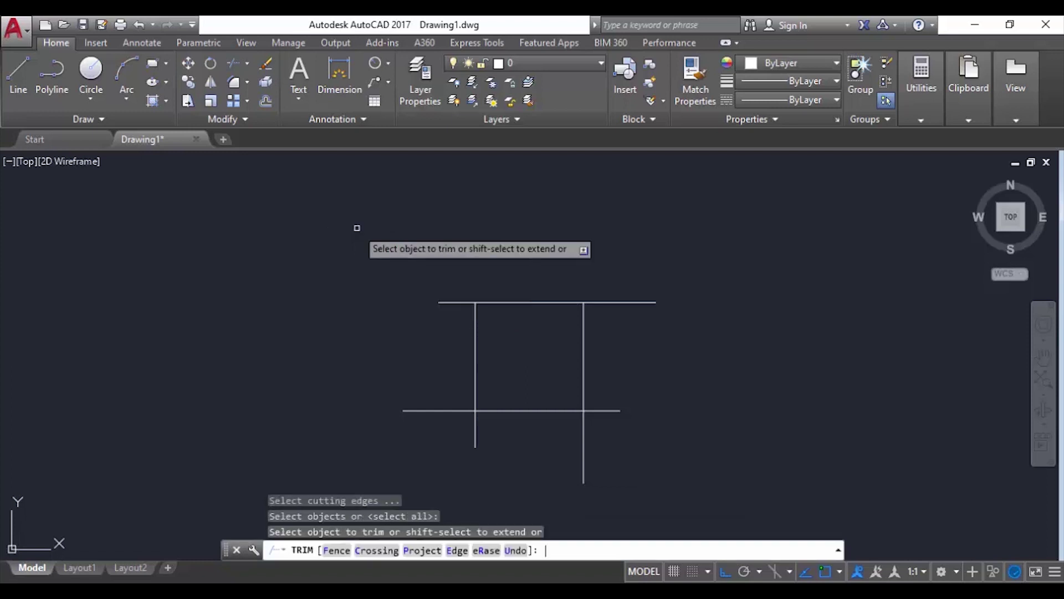
left_click(453, 263)
left_click(401, 421)
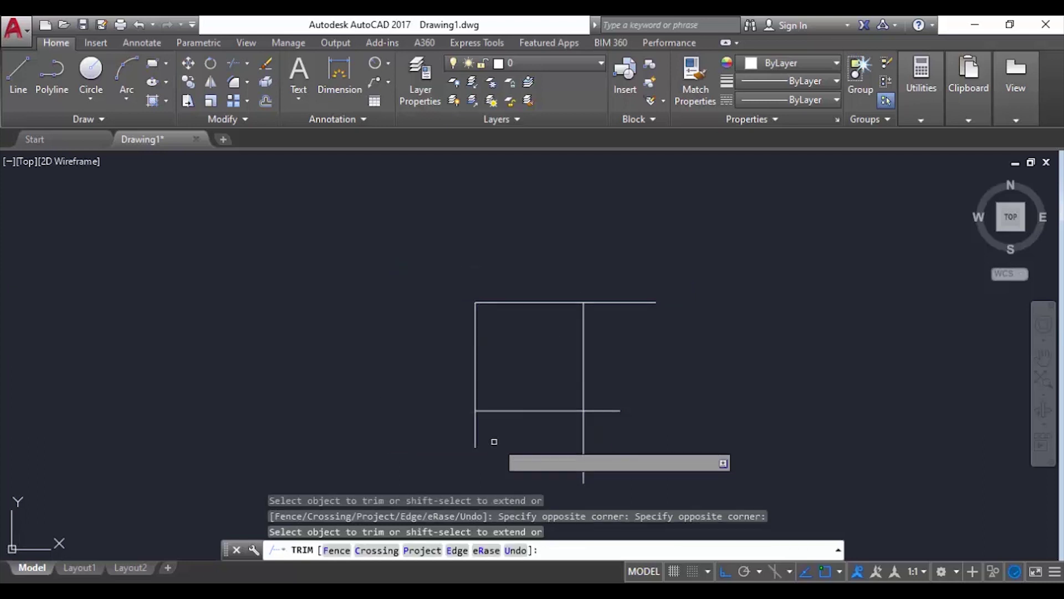
left_click(516, 412)
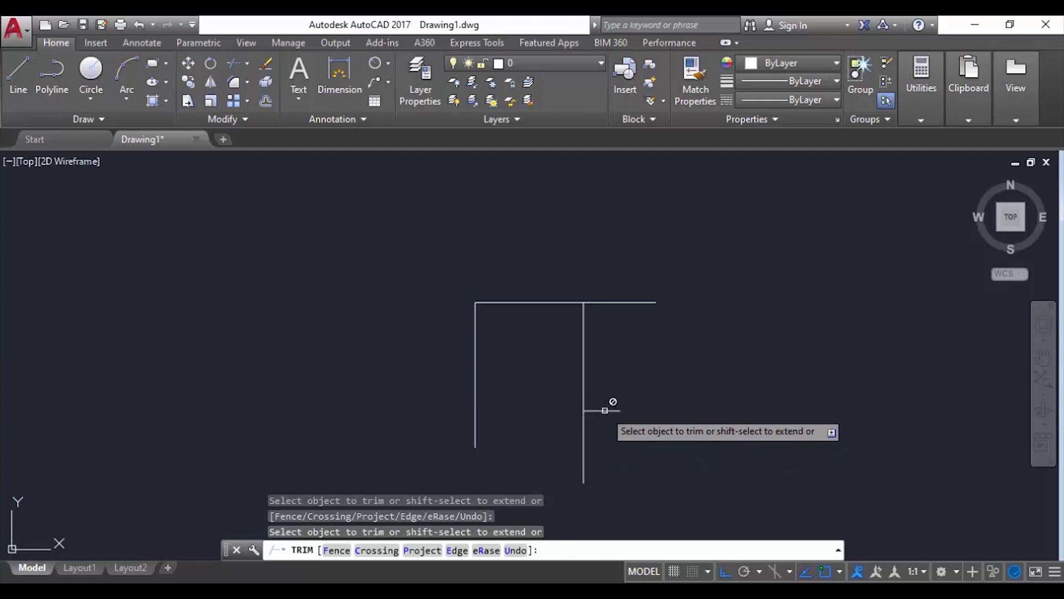
Try to trim the short horizontal stub remaining to the right of the right vertical line
left_click(618, 438)
left_click(606, 382)
left_click(616, 378)
left_click(604, 437)
left_click(612, 448)
left_click(611, 384)
left_click(610, 385)
left_click(605, 436)
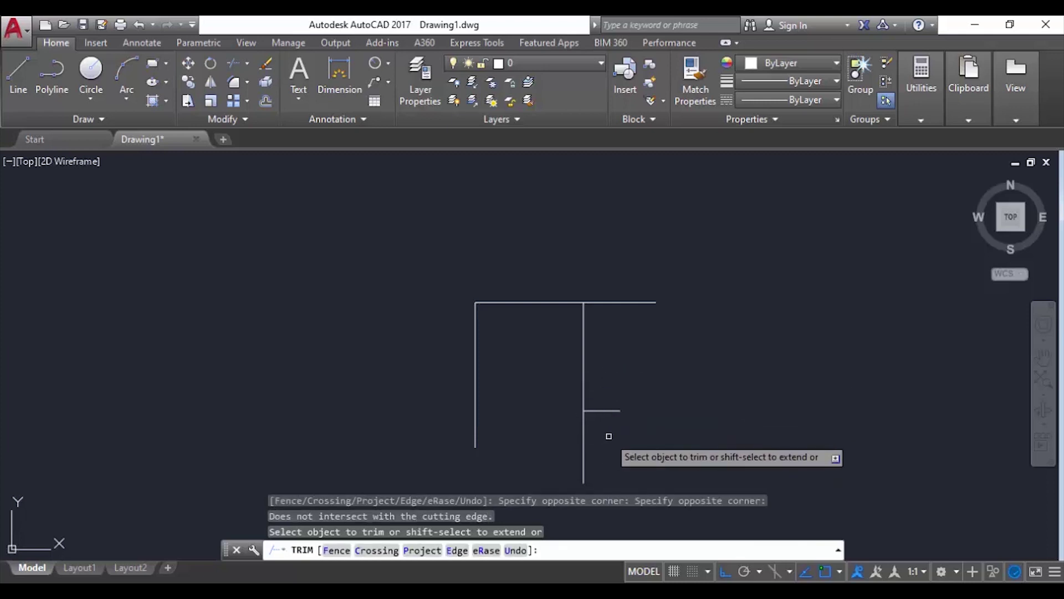